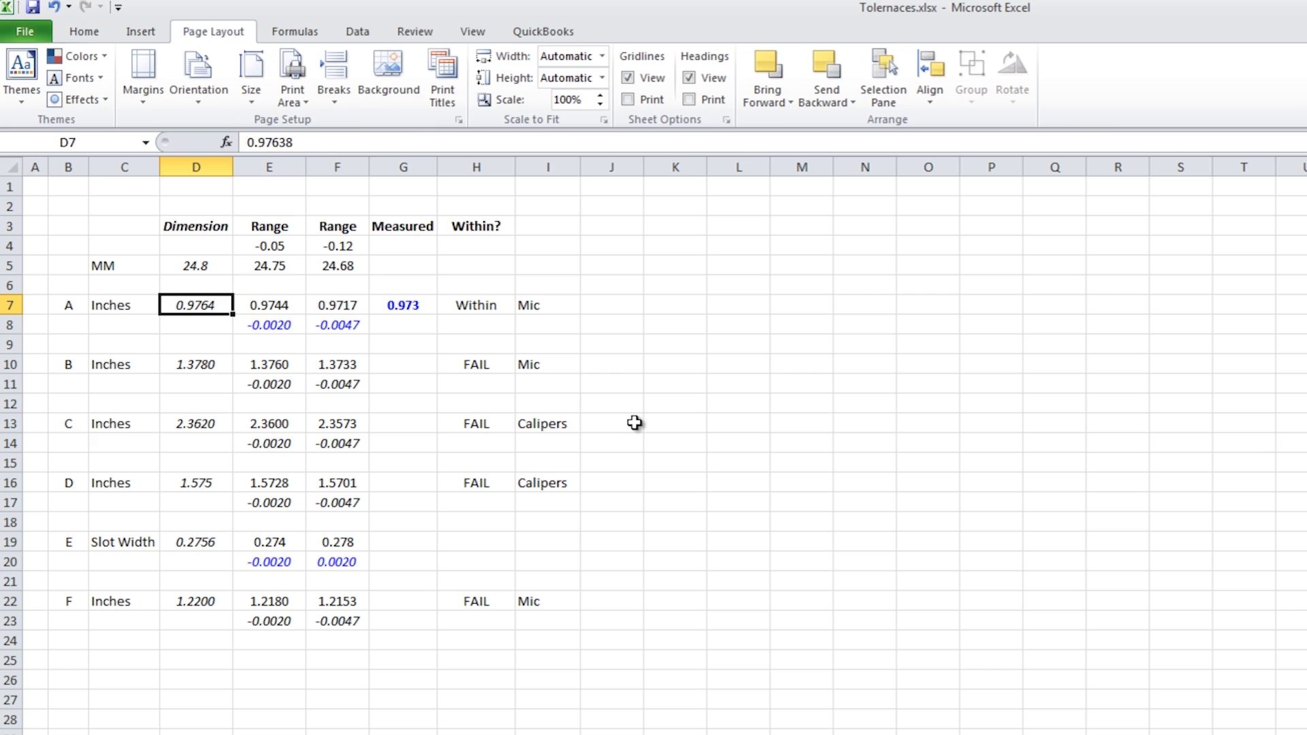
# Review dimension A's nominal, upper and lower limits and their tolerance offsets in row 7.
pyautogui.press('Right')
pyautogui.press('Down')
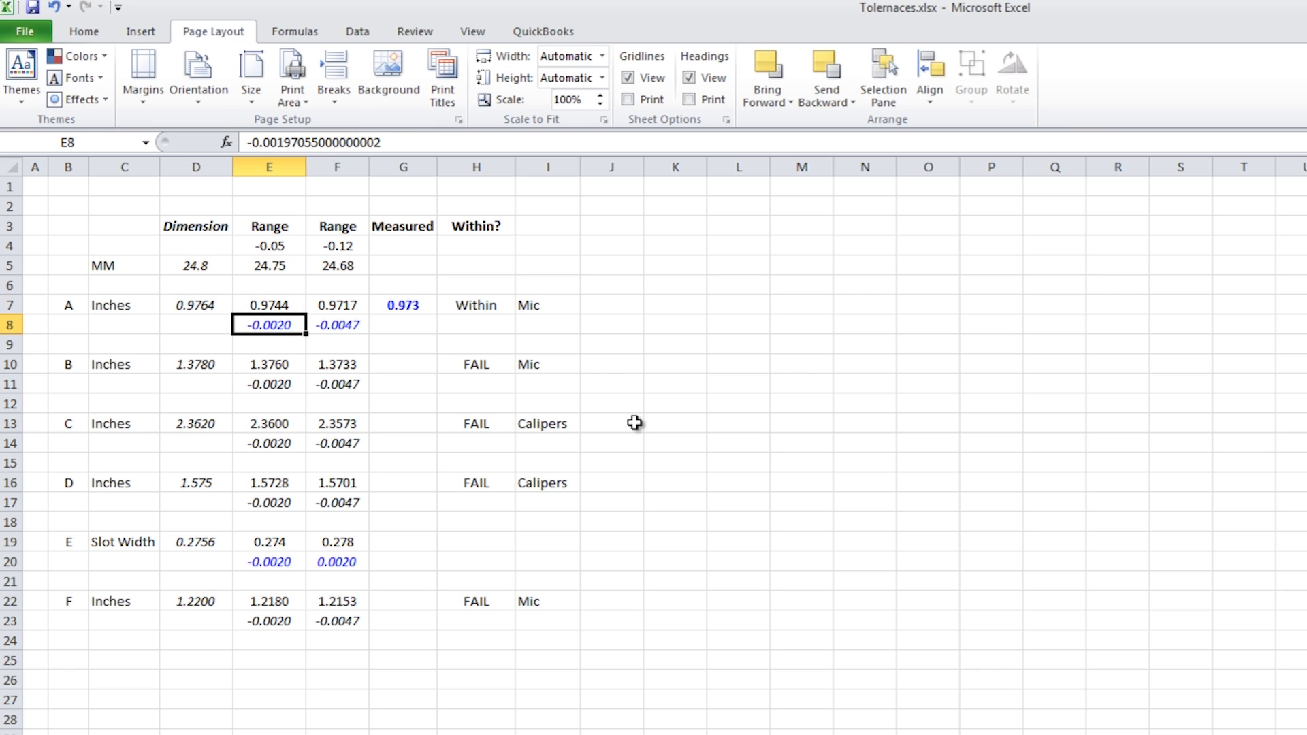
pyautogui.press('Up')
pyautogui.press('Right')
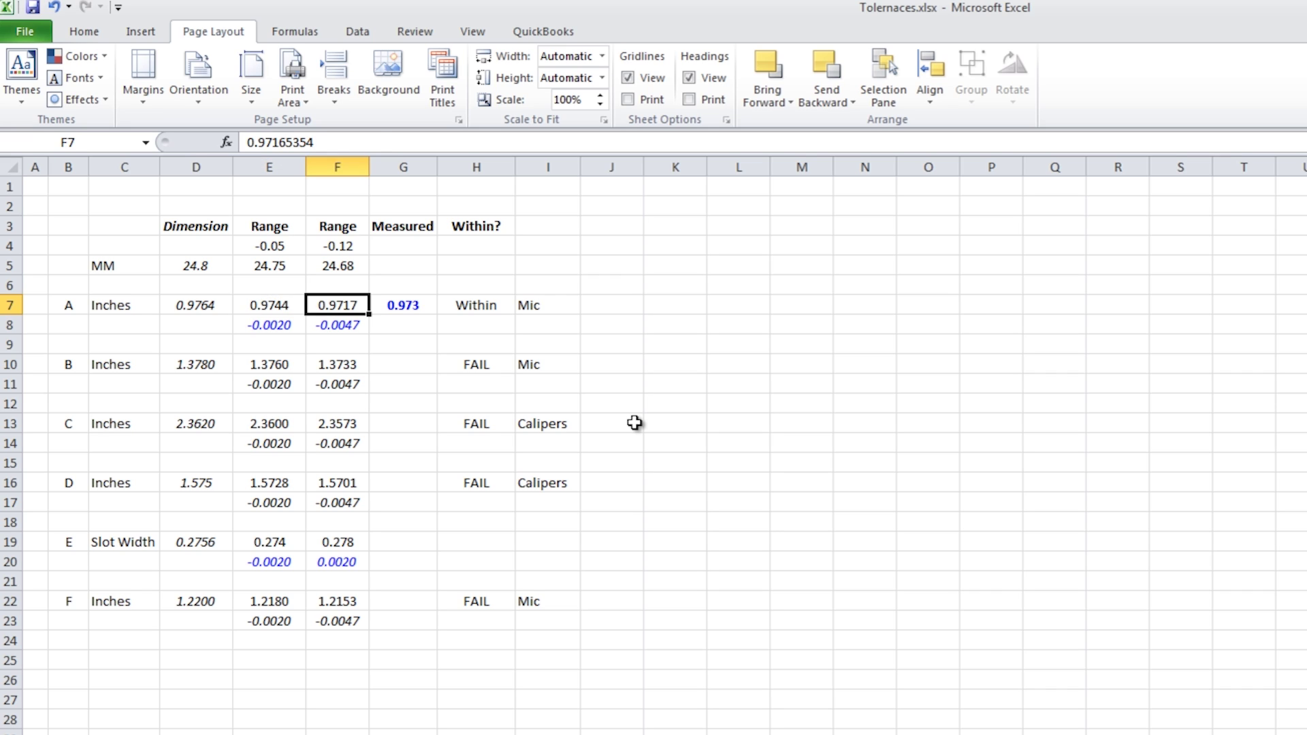
pyautogui.press('Down')
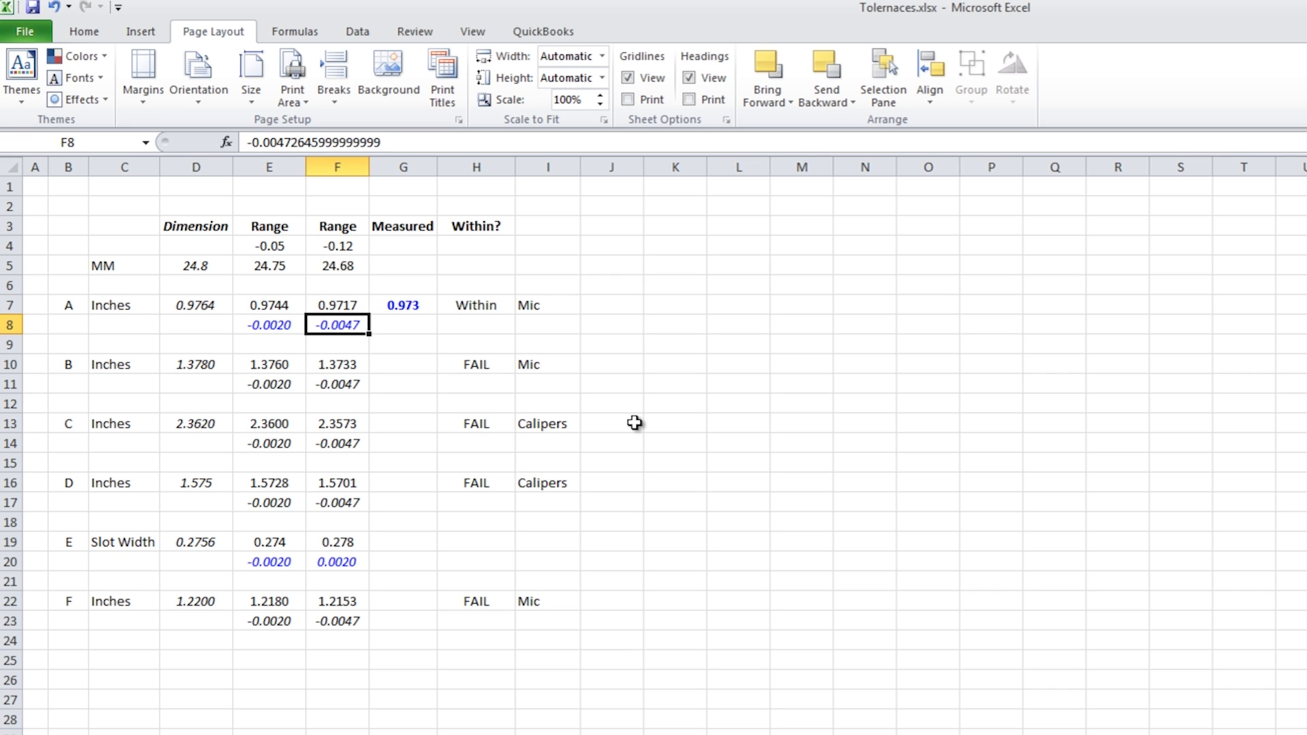
pyautogui.press('Up')
pyautogui.press('Left')
pyautogui.press('Left')
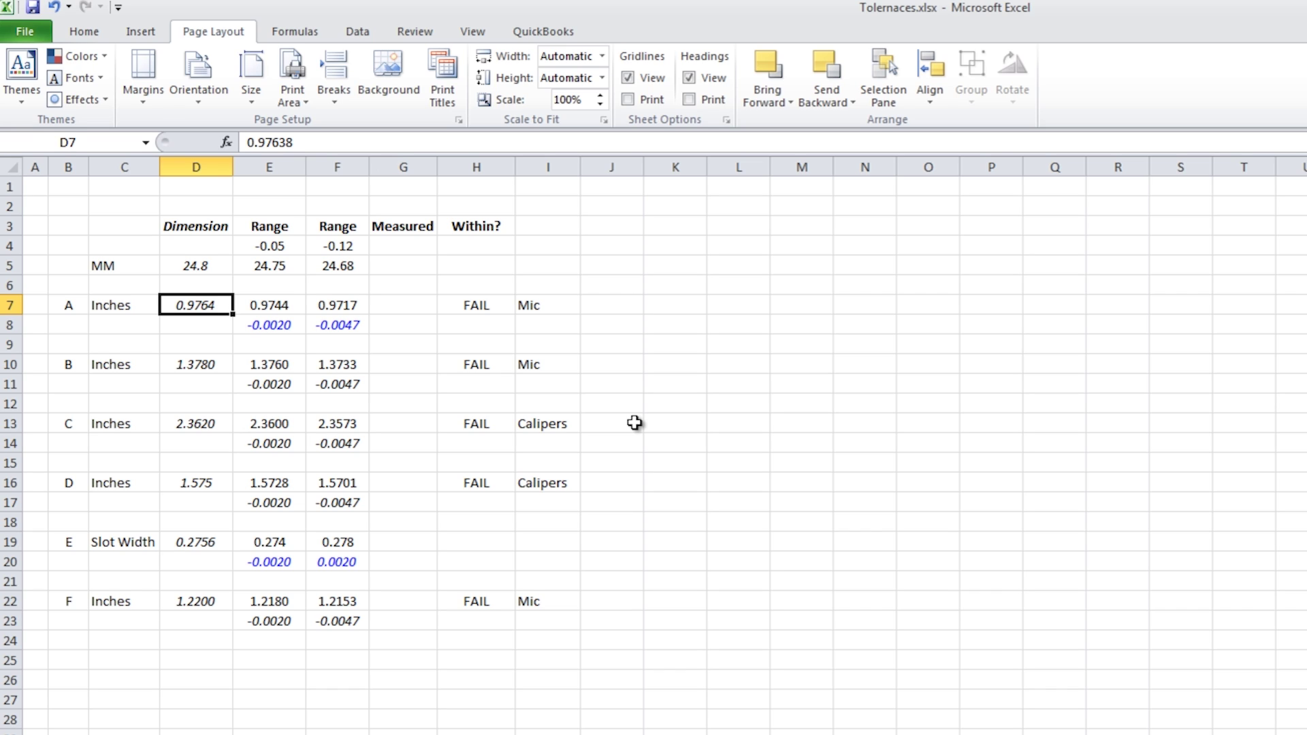
pyautogui.press('Right')
pyautogui.press('Right')
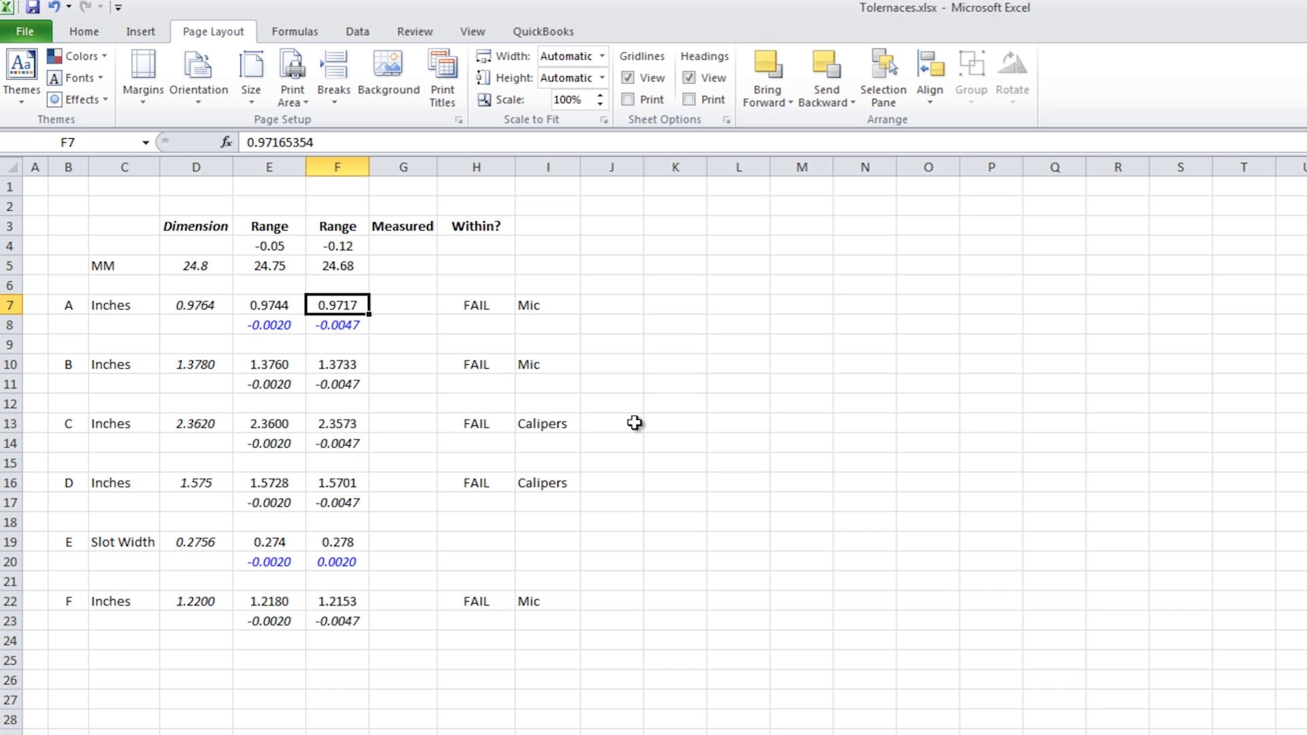
pyautogui.press('Right')
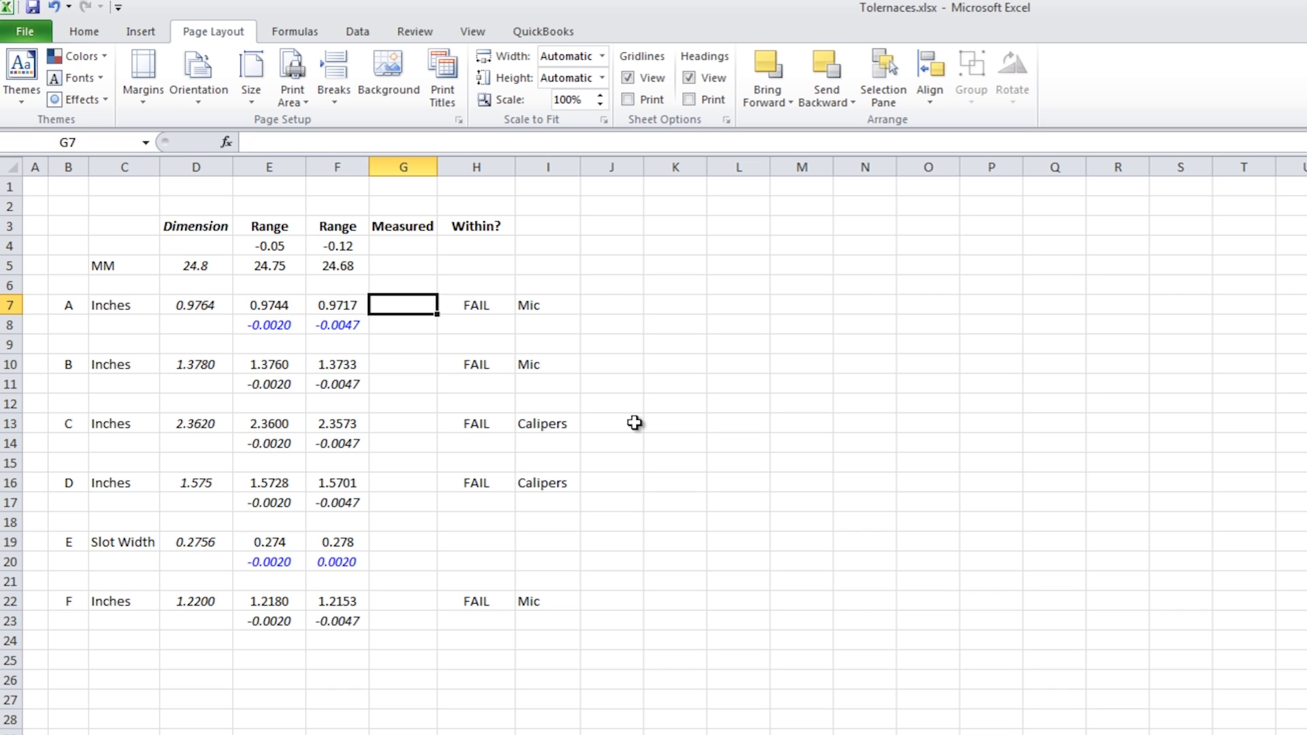
# Enter 0.973 as dimension A's measured value in G7 and check the H7 result.
pyautogui.write('0.973')
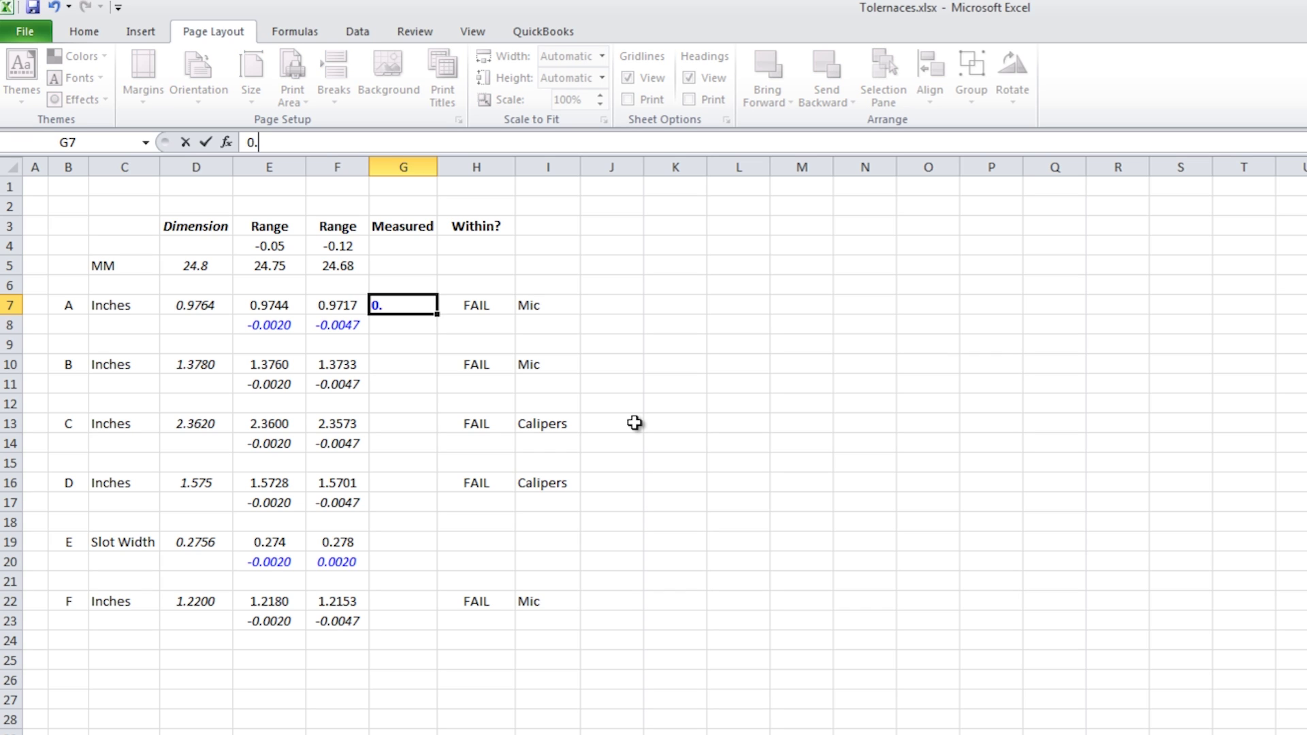
pyautogui.hotkey('ctrl', 'Return')
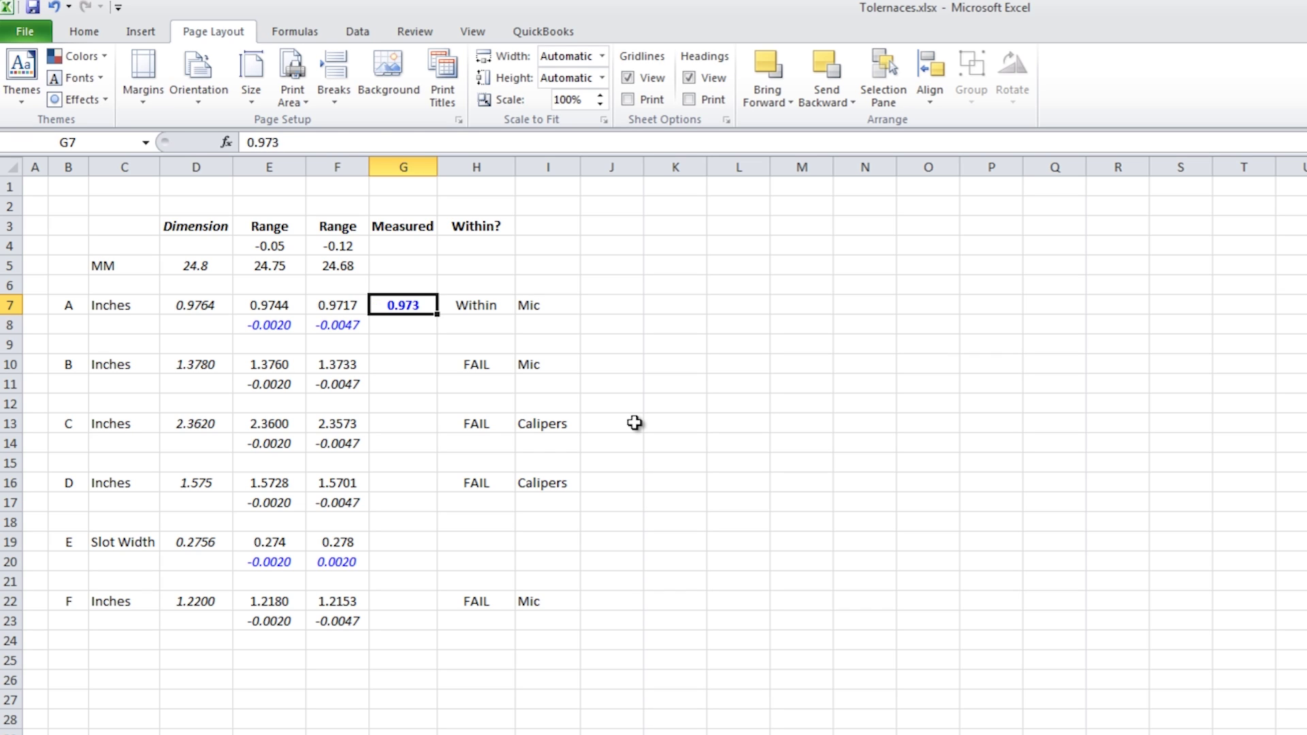
pyautogui.press('Right')
pyautogui.press('Left')
pyautogui.press('Right')
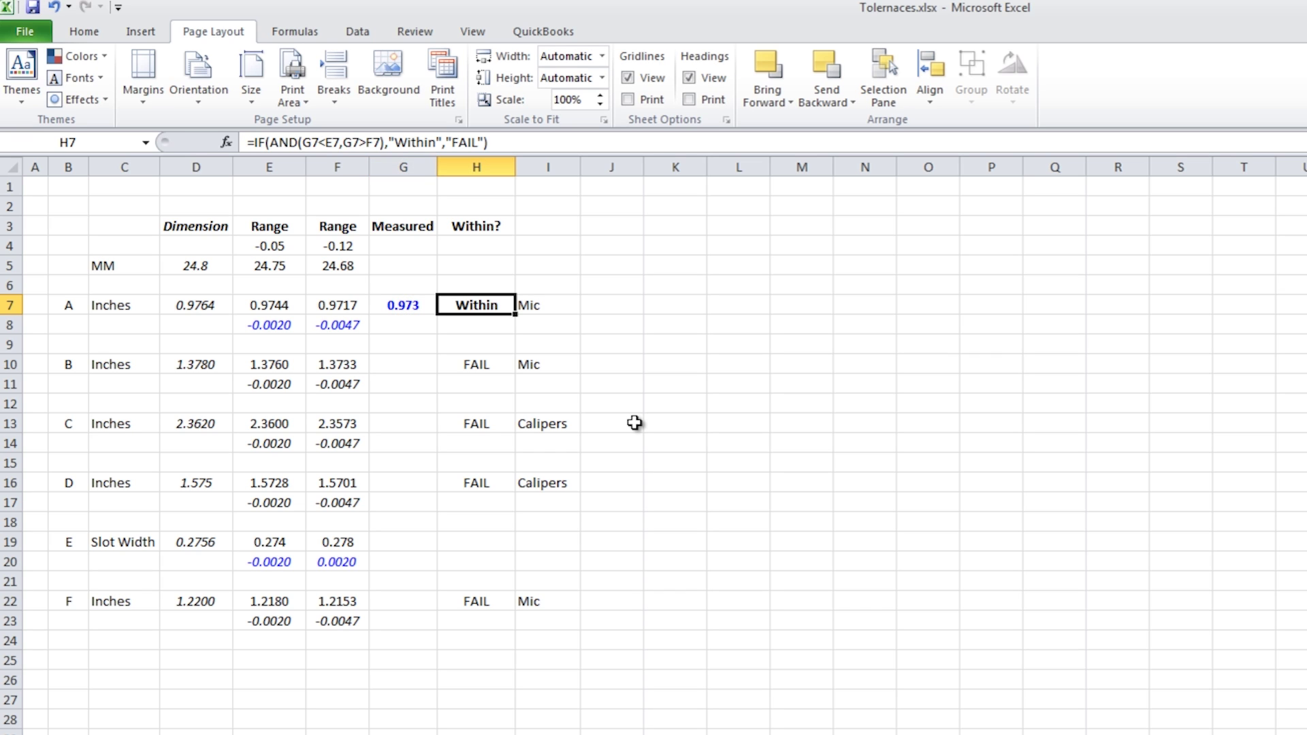
pyautogui.press('Left')
# Change G7's measured value to 0.97 and begin a new =if( formula in H7.
pyautogui.write('0.97')
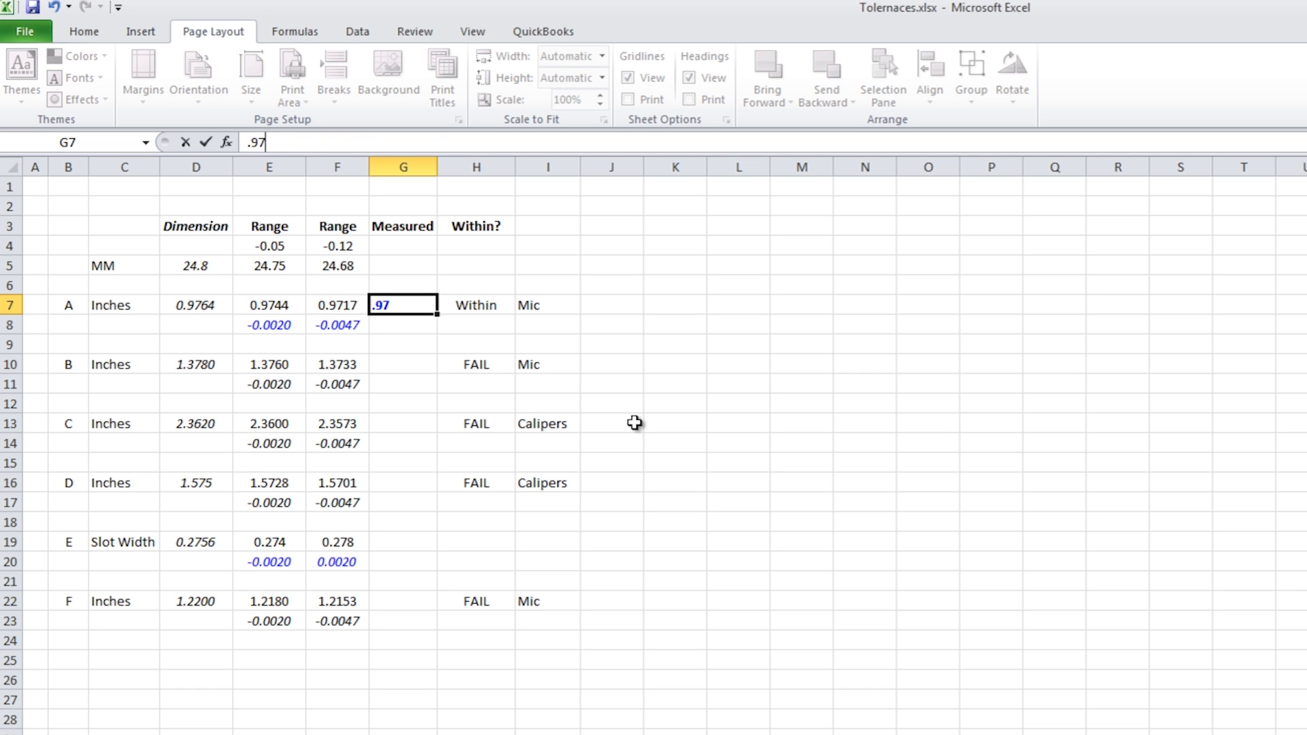
pyautogui.hotkey('ctrl', 'Return')
pyautogui.press('Right')
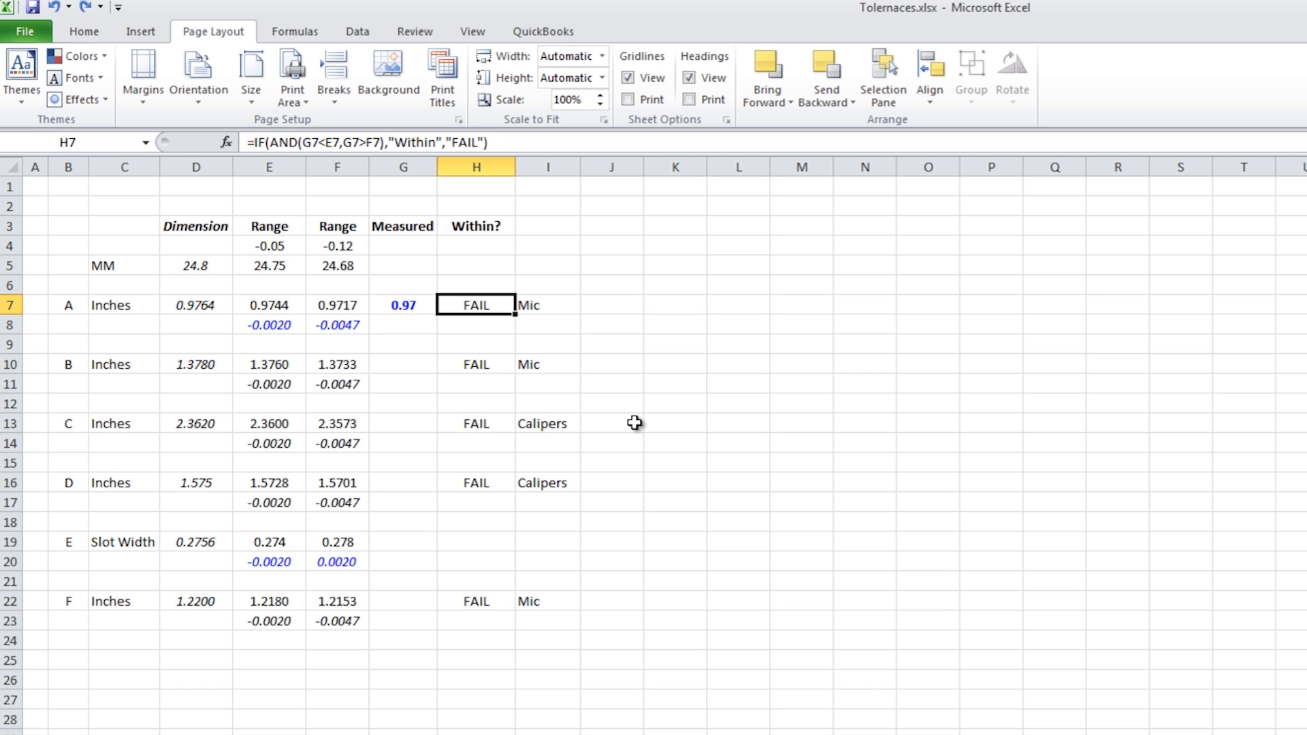
pyautogui.press('Left')
pyautogui.press('Right')
pyautogui.write('=if(')
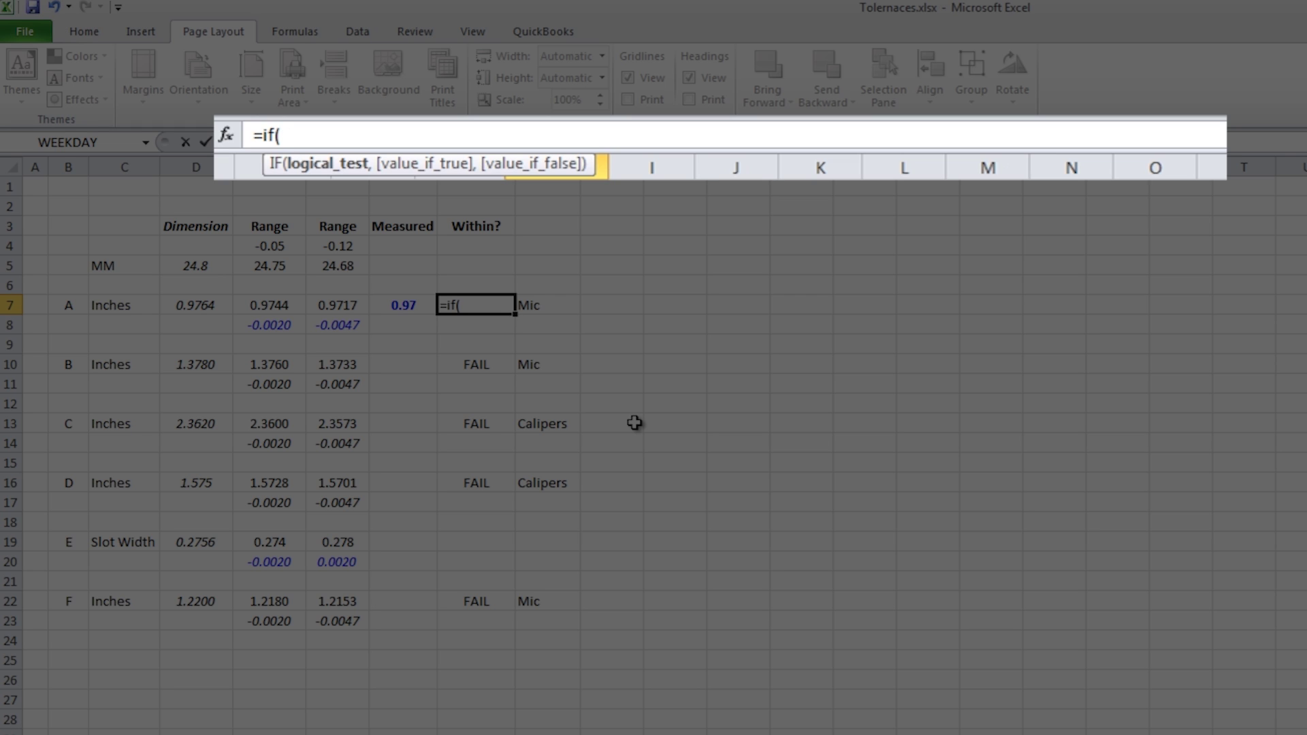
# Enter =IF(G7<E7,"True","Fail") in H7, then clear the result to rebuild it.
pyautogui.press('Left')
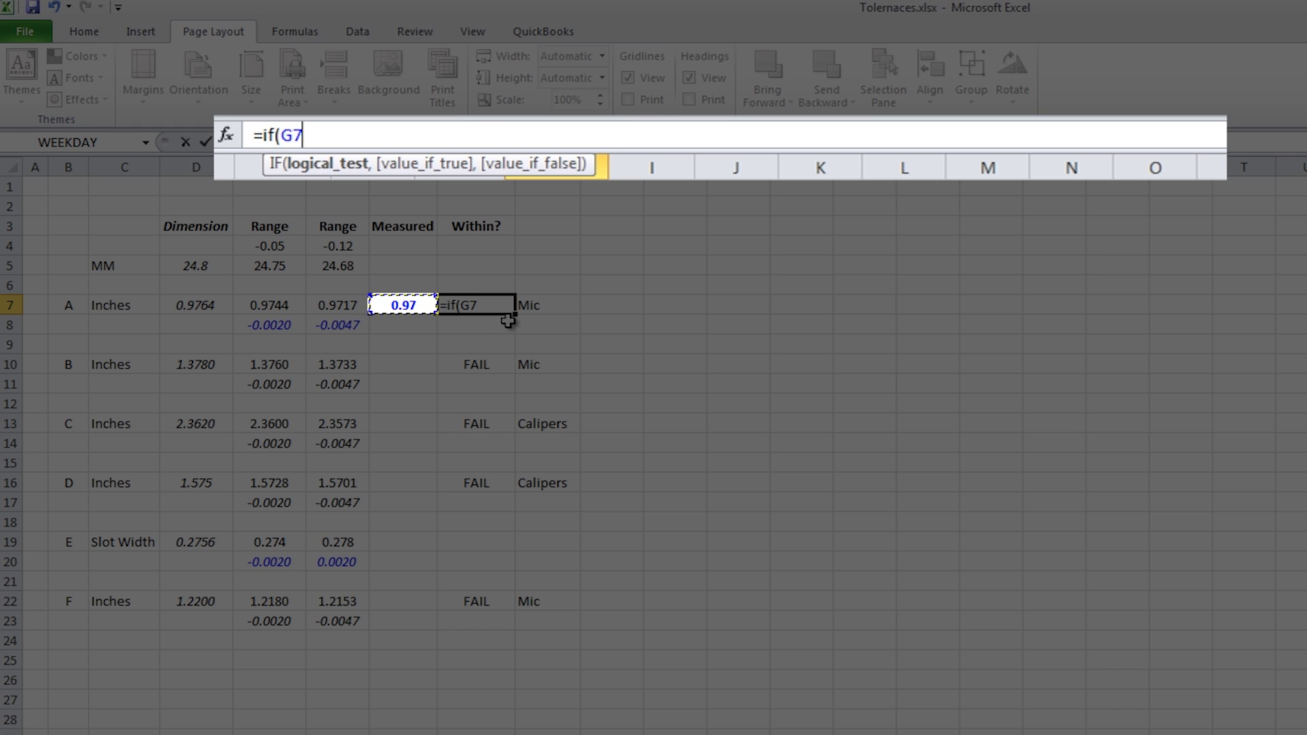
pyautogui.write('<')
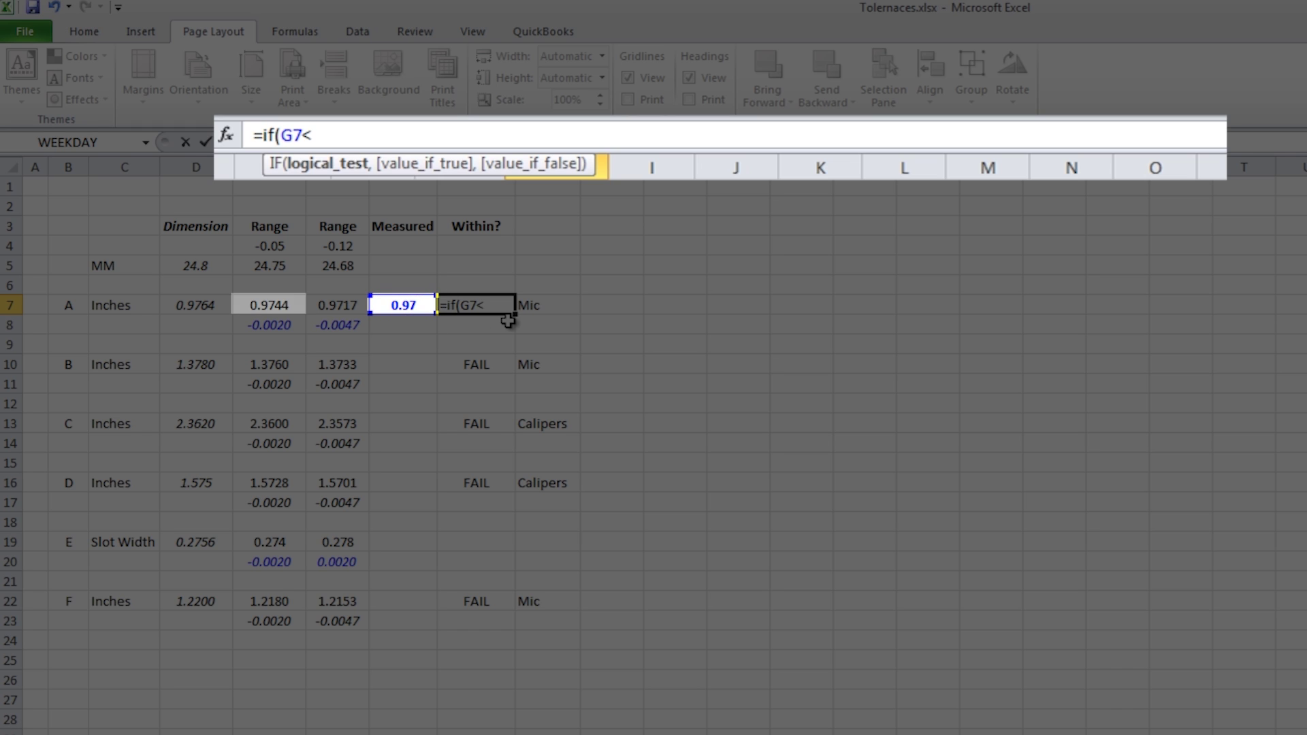
pyautogui.write('E7')
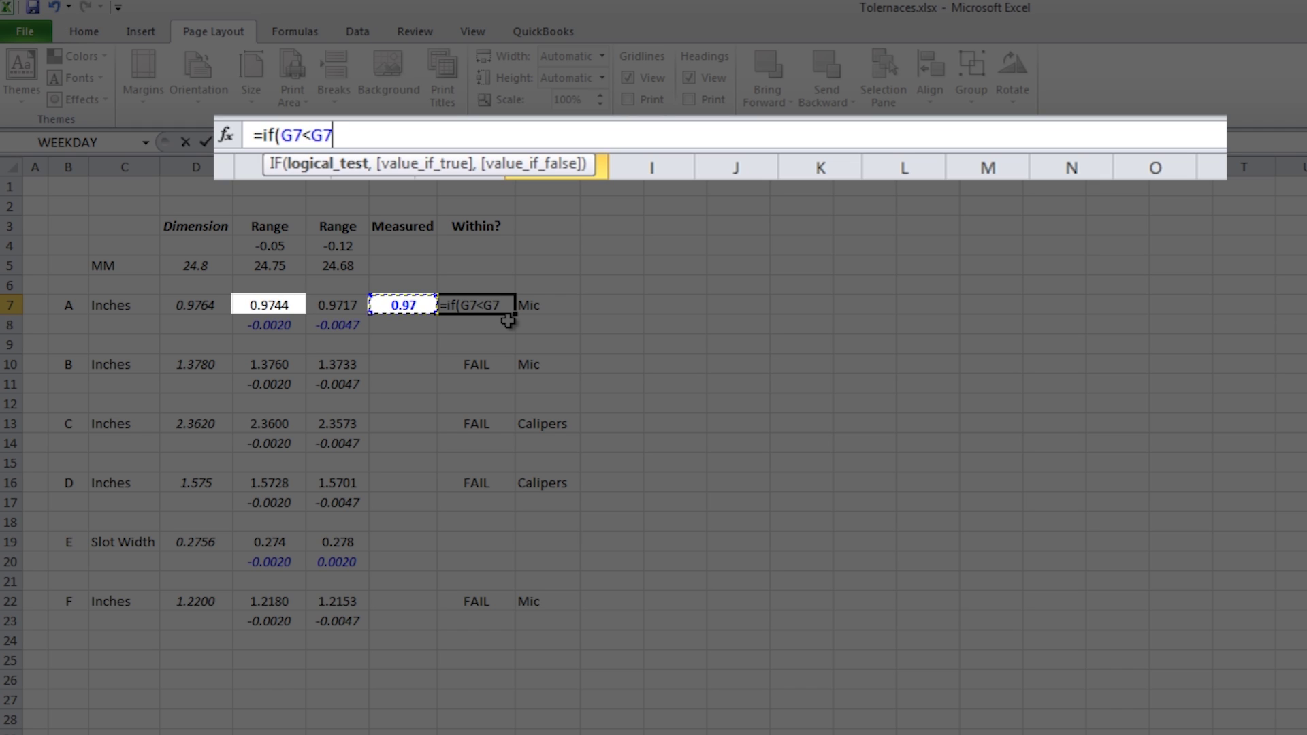
pyautogui.write(',')
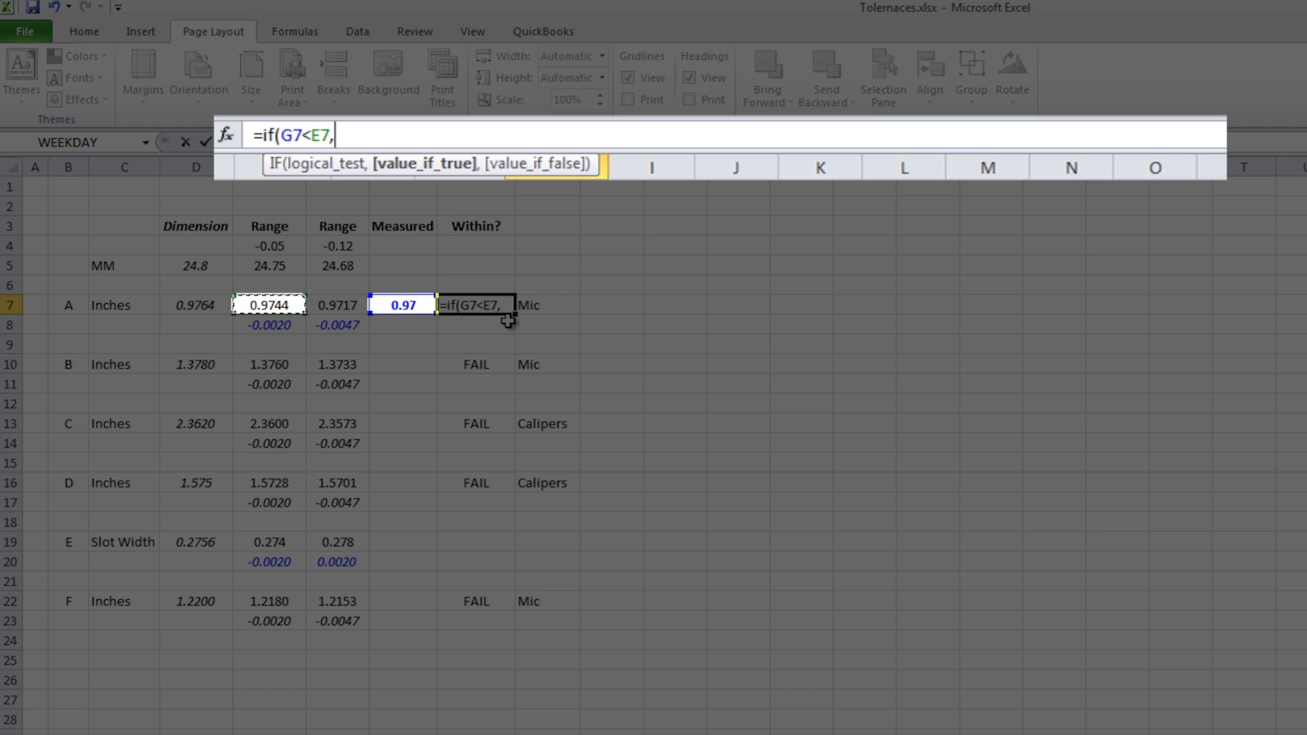
pyautogui.write('"True"')
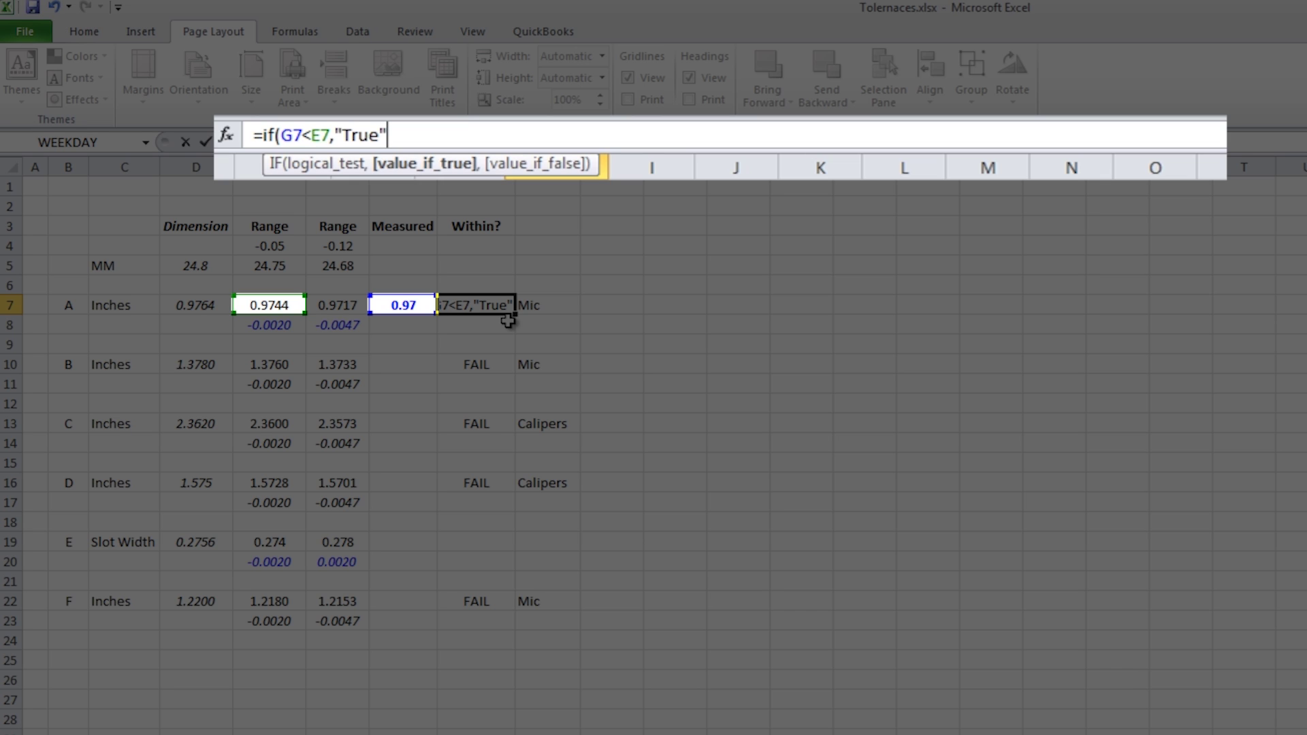
pyautogui.write(',"Fail"')
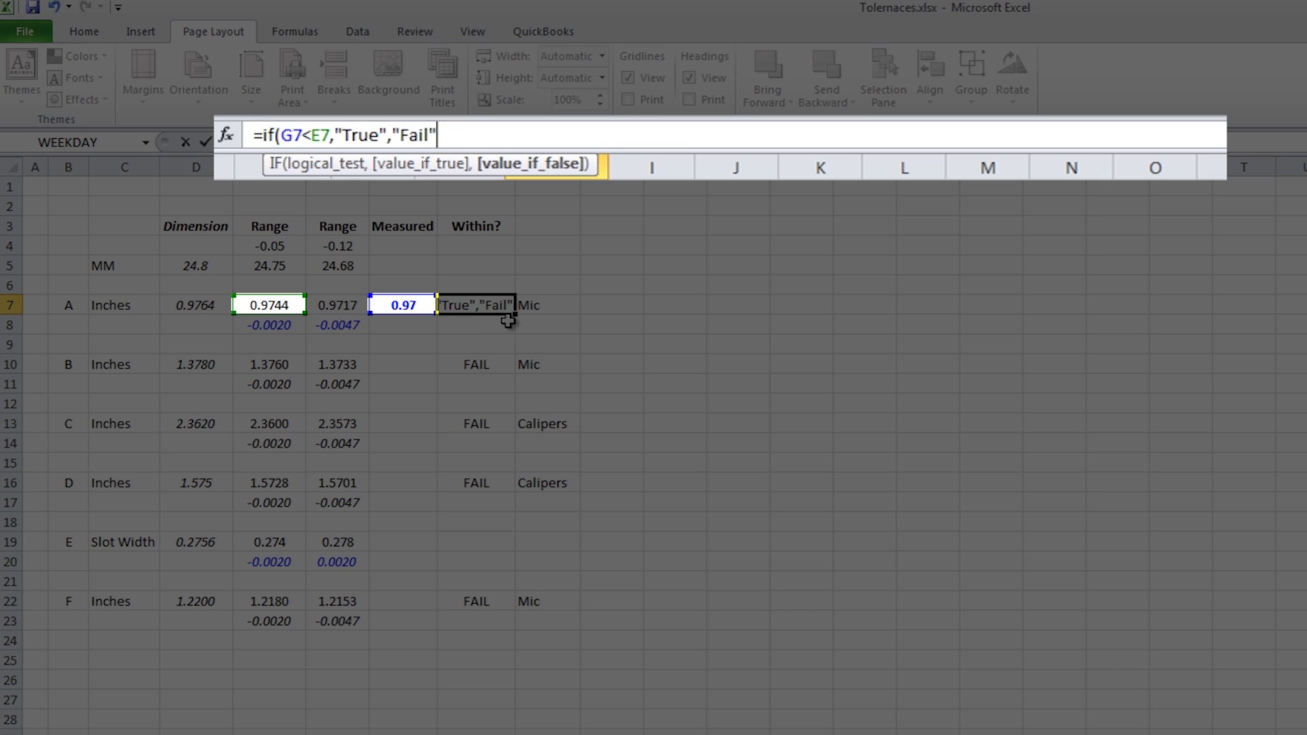
pyautogui.hotkey('ctrl', 'Return')
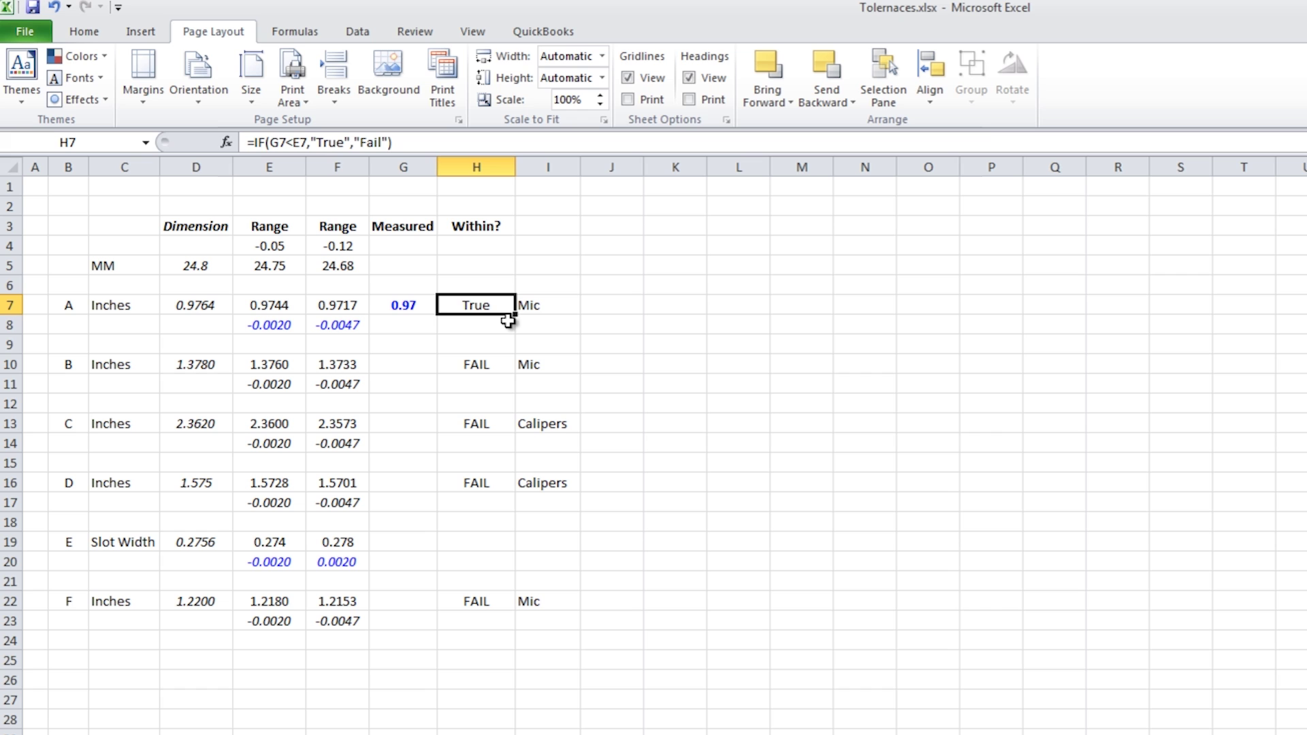
pyautogui.press('Delete')
# Enter =IF(AND(G7<E7,G7>F7),"Pass!","Fail") in H7.
pyautogui.write('=if(')
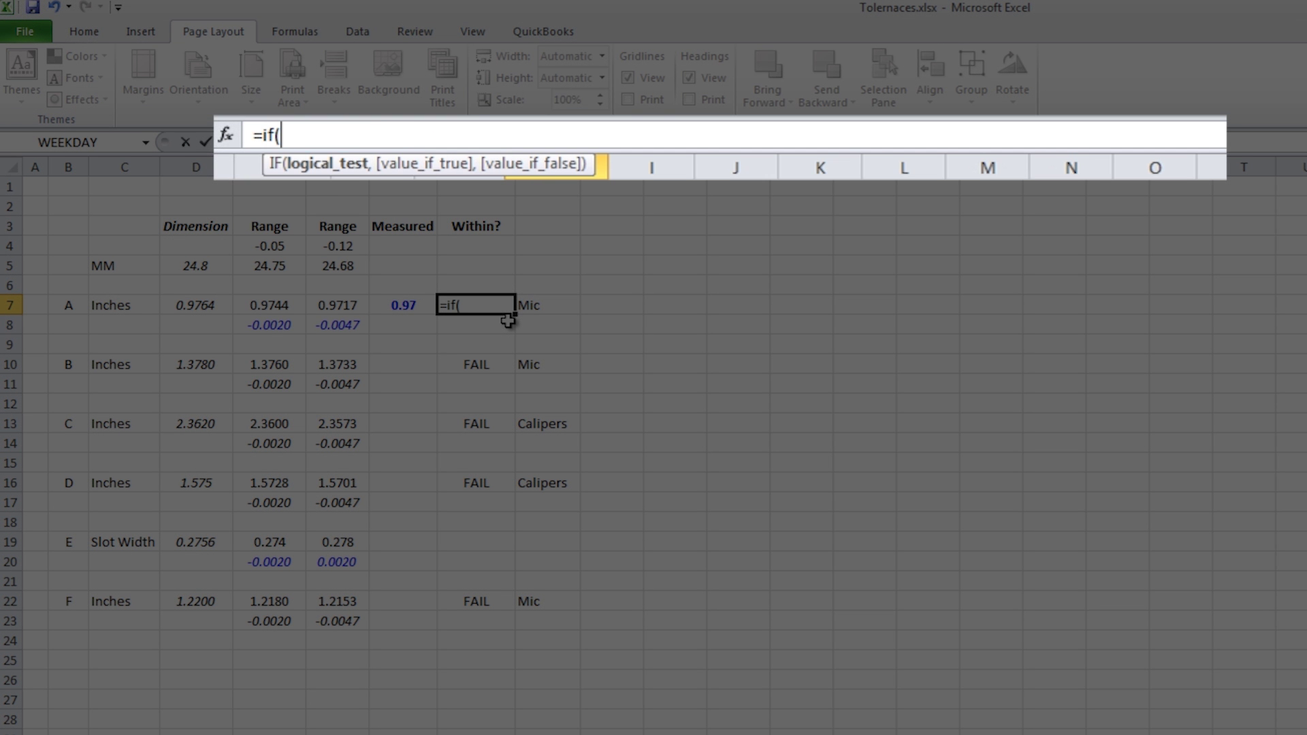
pyautogui.write('AND(')
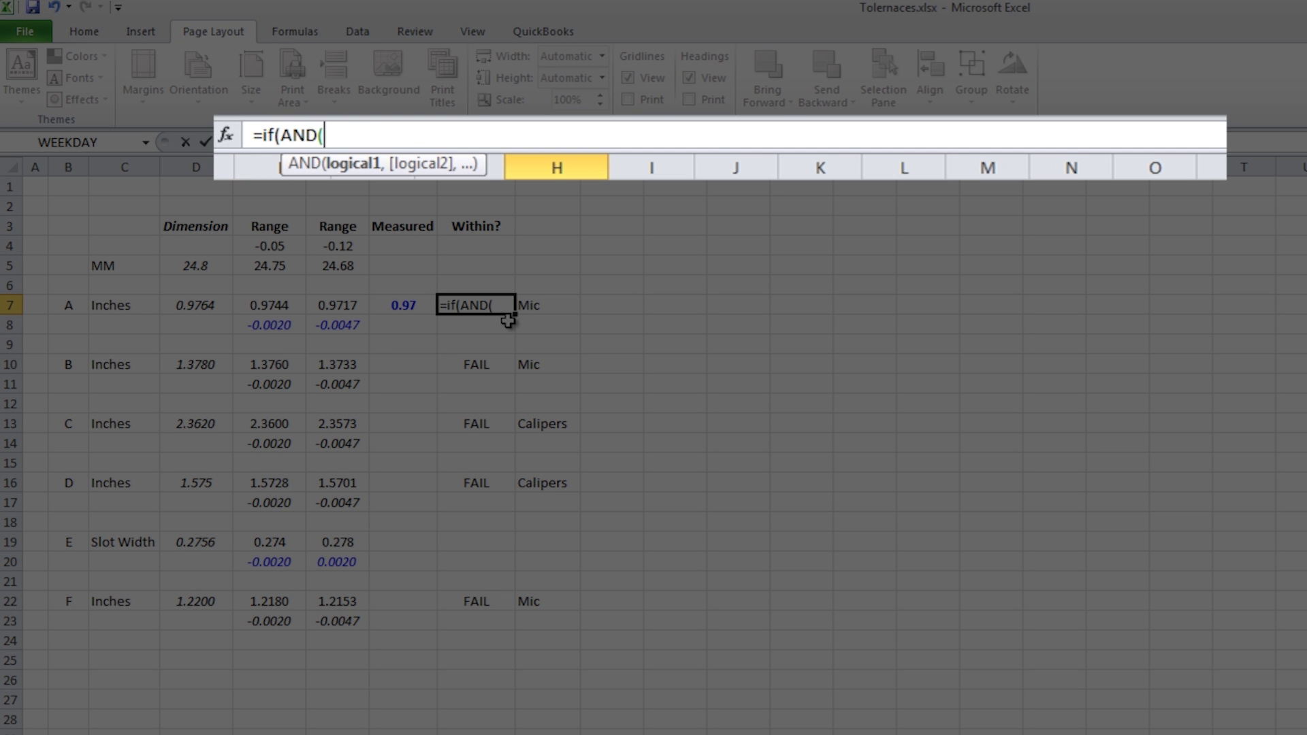
pyautogui.press('Left')
pyautogui.write('<')
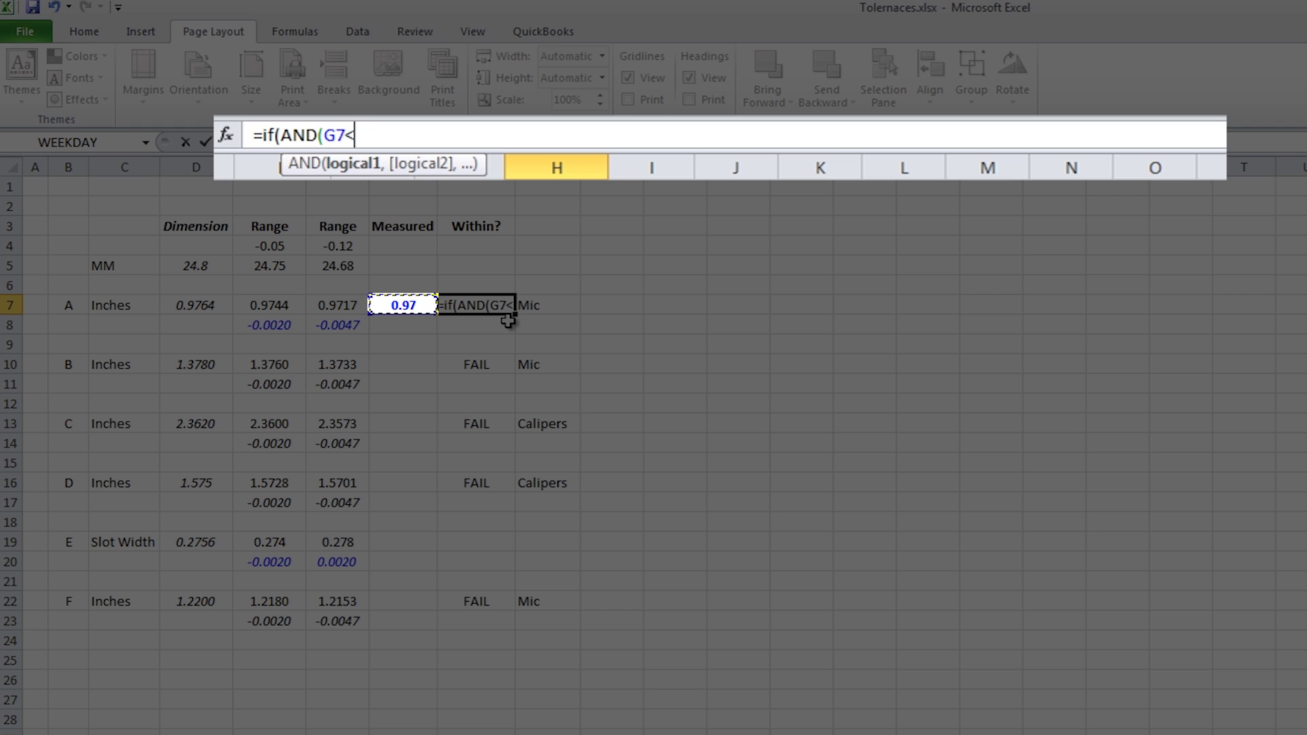
pyautogui.press('Left')
pyautogui.press('Left')
pyautogui.press('Left')
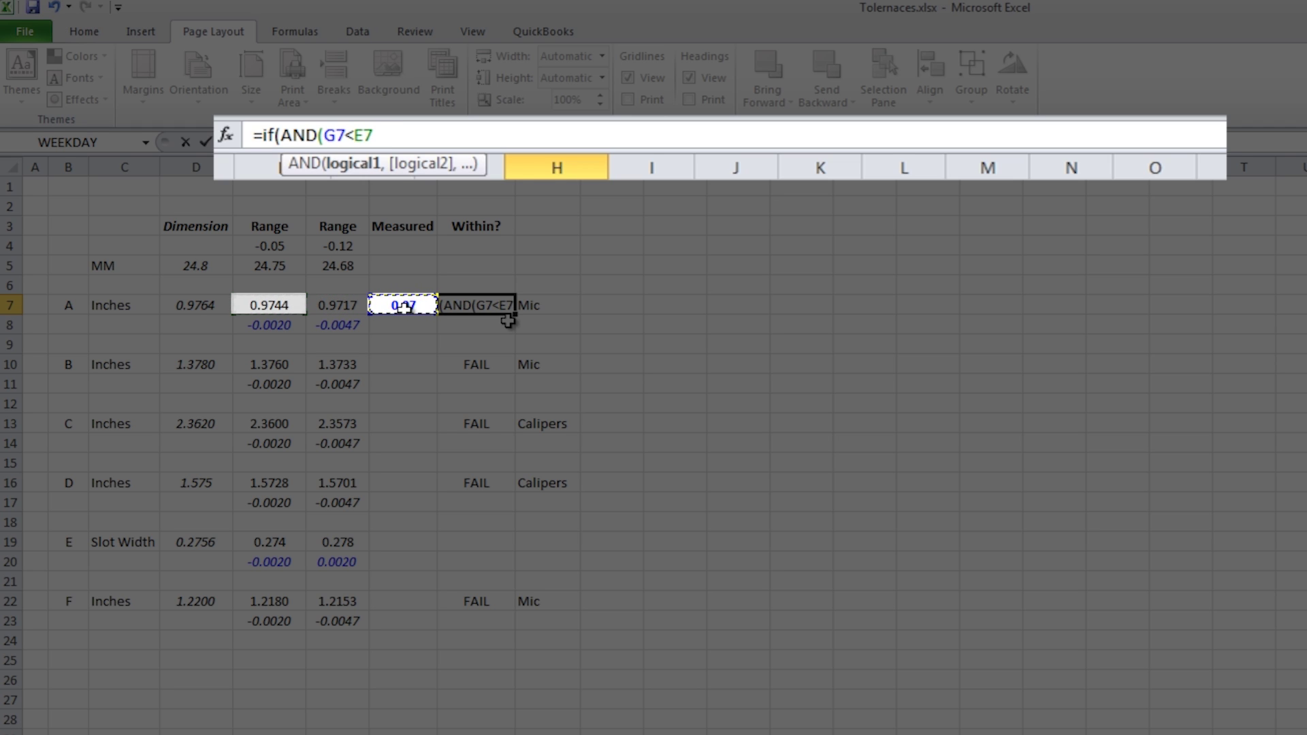
pyautogui.write(',')
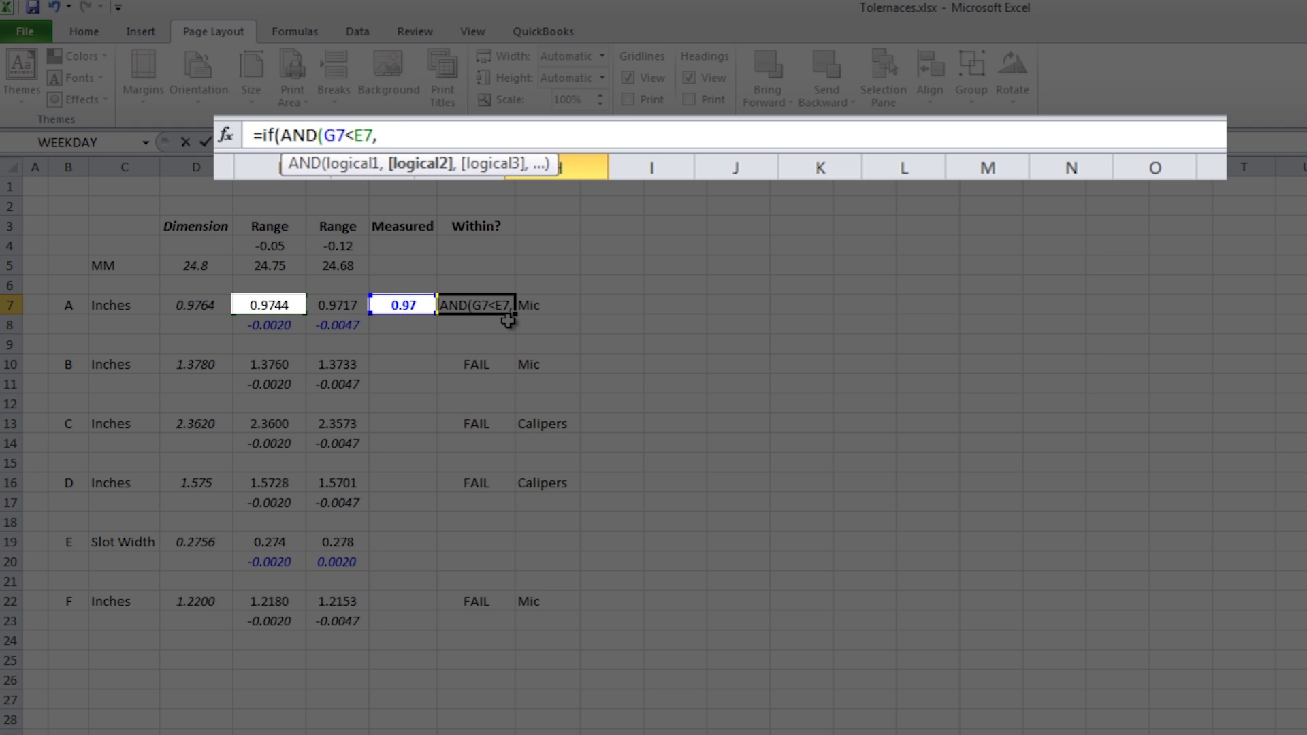
pyautogui.press('Left')
pyautogui.write('>')
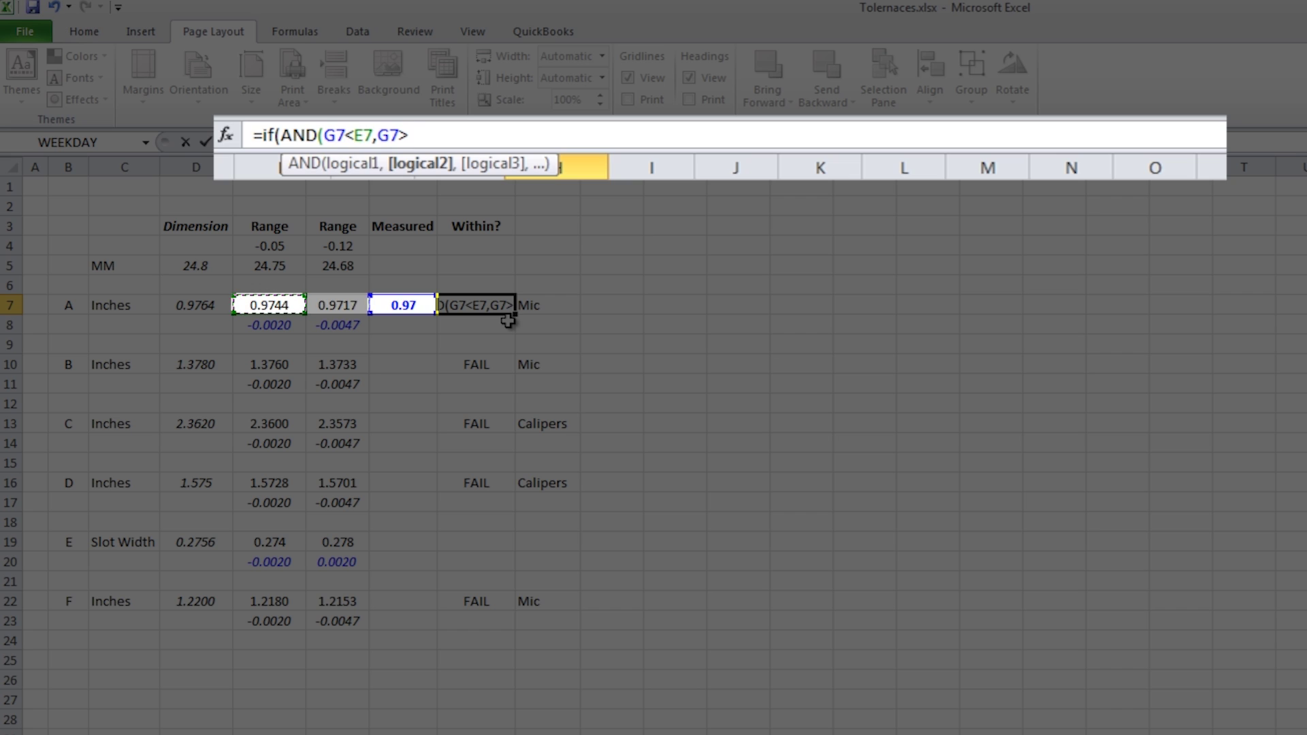
pyautogui.press('Left')
pyautogui.press('Left')
pyautogui.write(')')
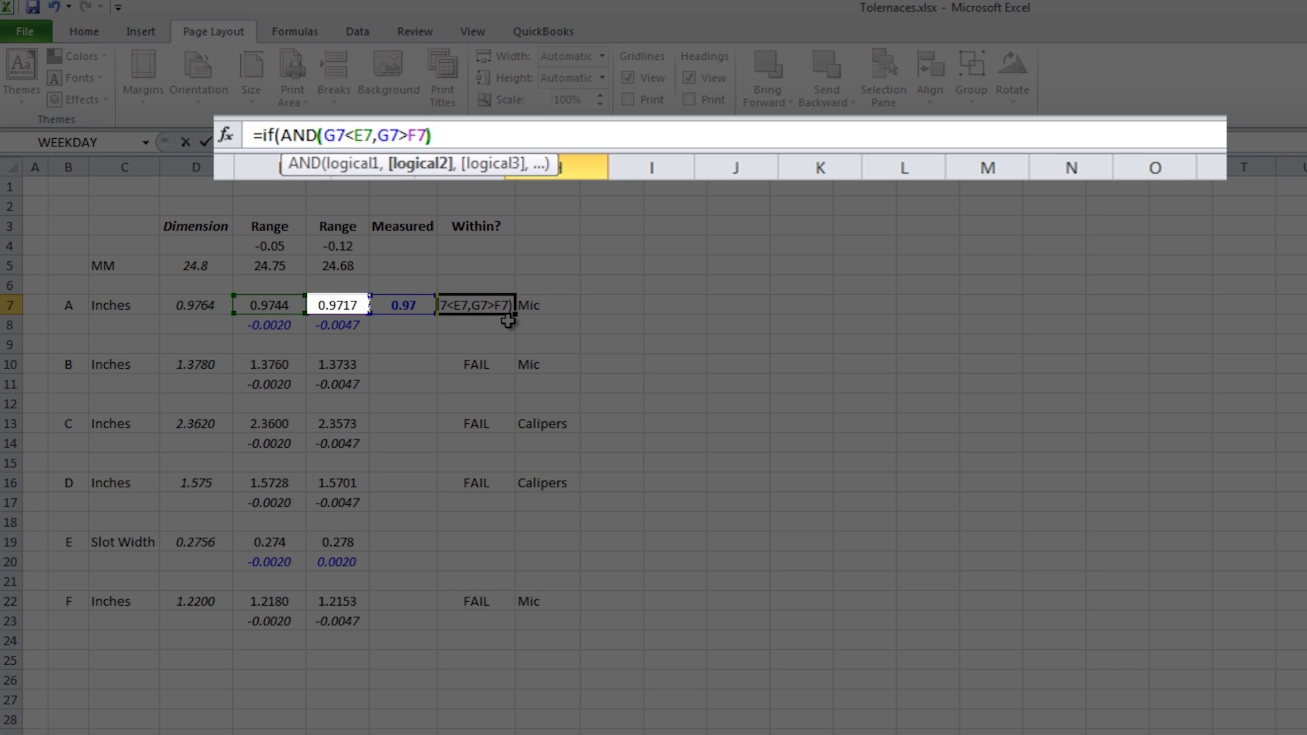
pyautogui.write(',')
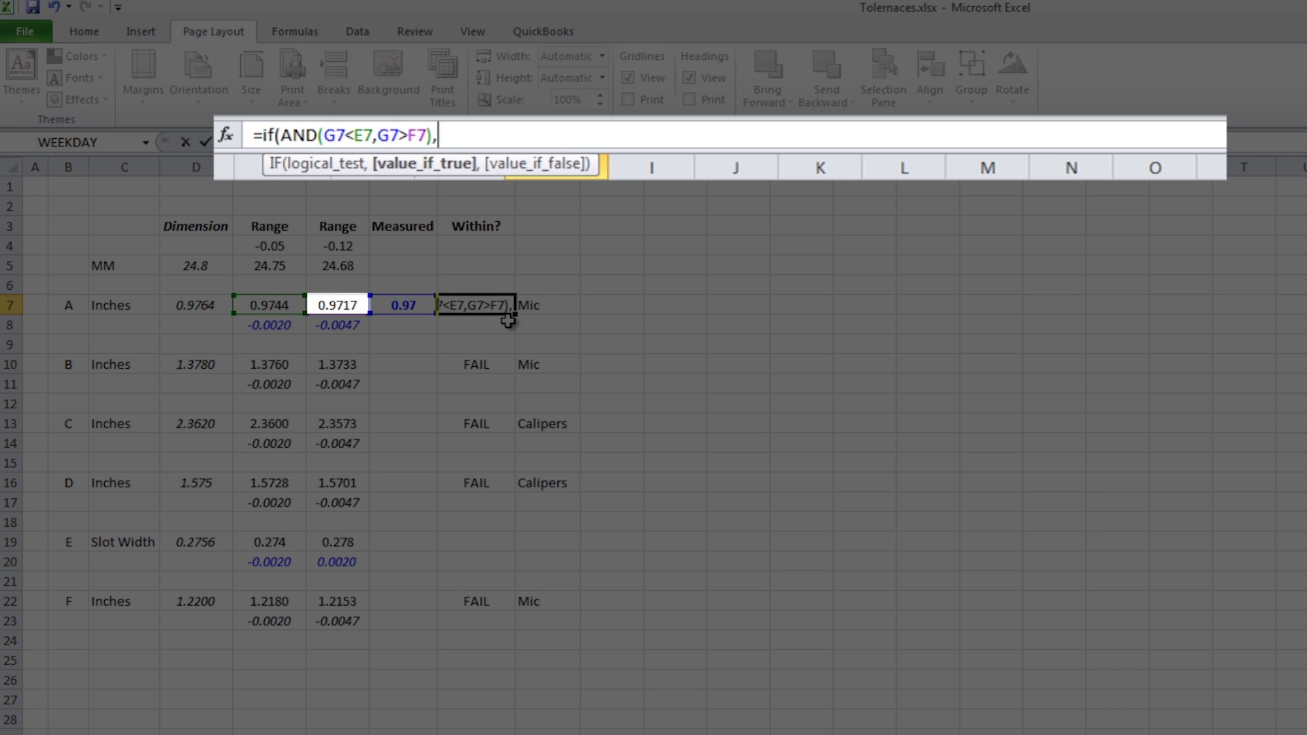
pyautogui.write('"Pass!", "')
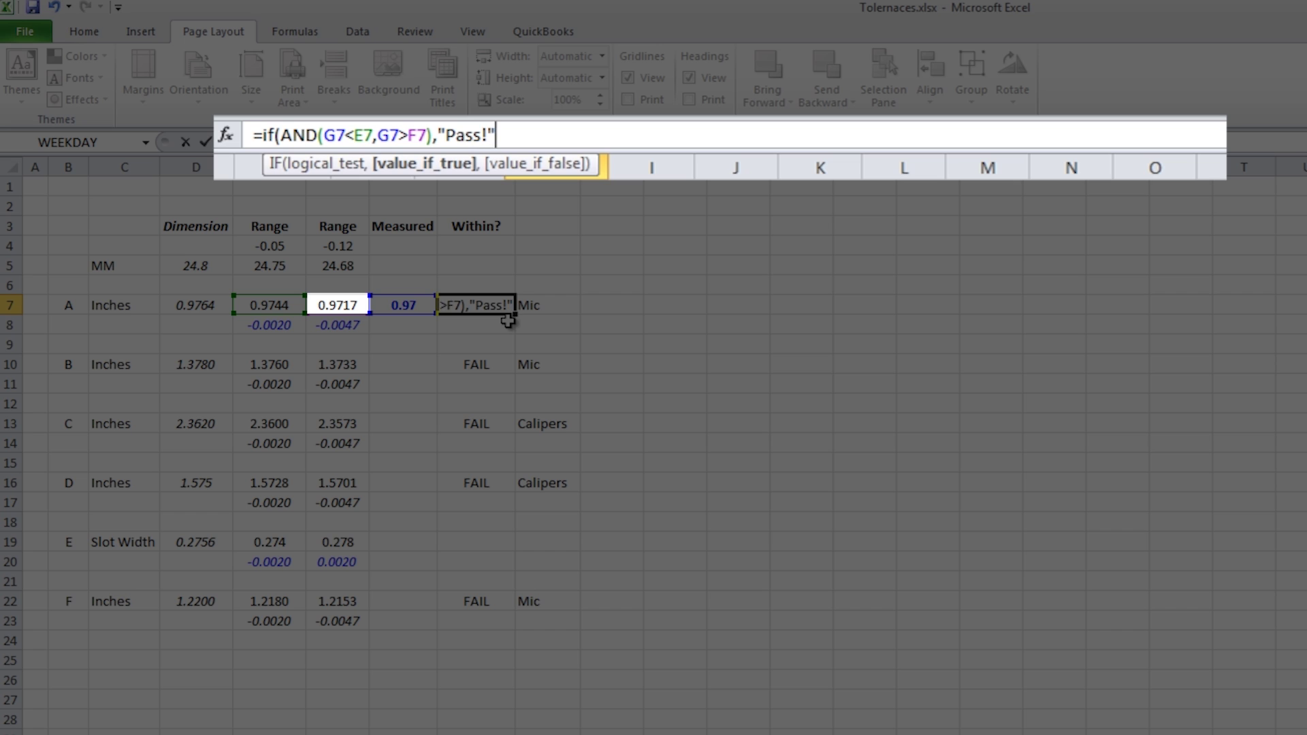
pyautogui.write('Fail")')
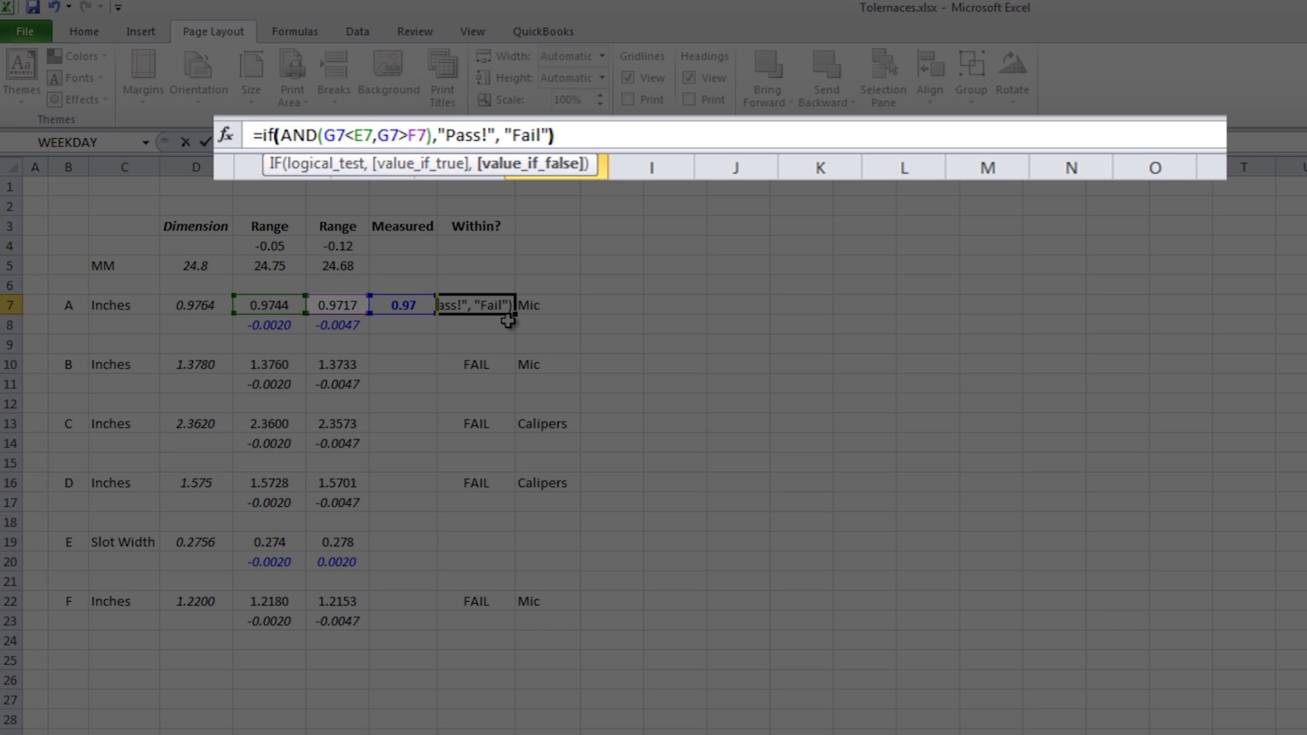
pyautogui.press('Left')
# Change G7's measured value to .973 and review the H7 formula without editing it.
pyautogui.press('Delete')
pyautogui.write('.9')
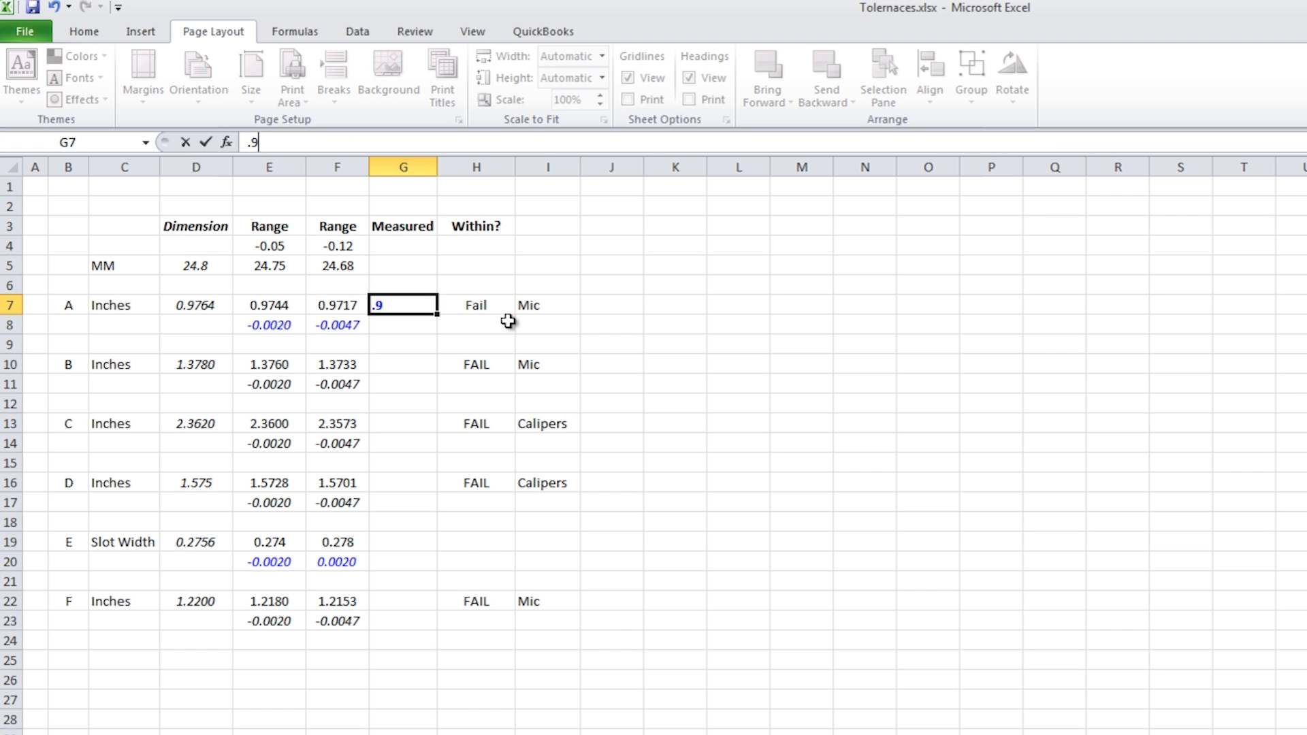
pyautogui.write('73')
pyautogui.hotkey('ctrl', 'Return')
pyautogui.press('Right')
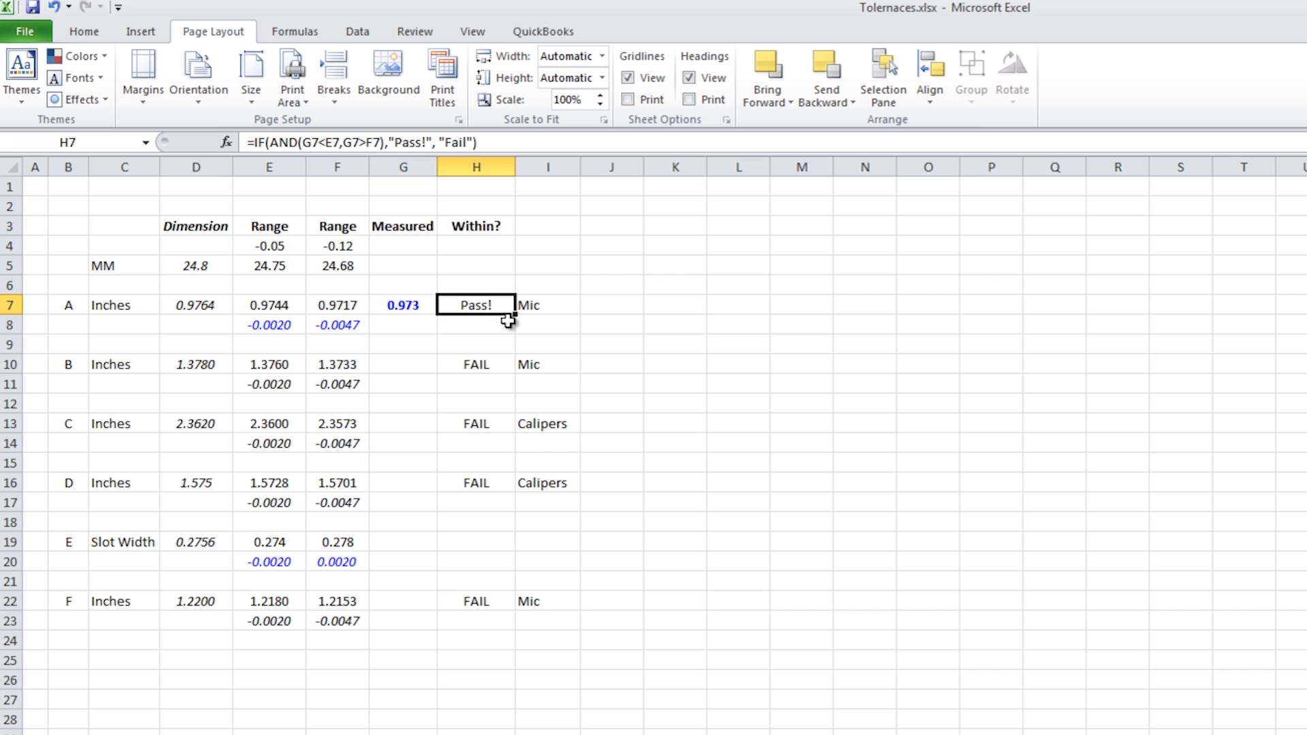
pyautogui.press('F2')
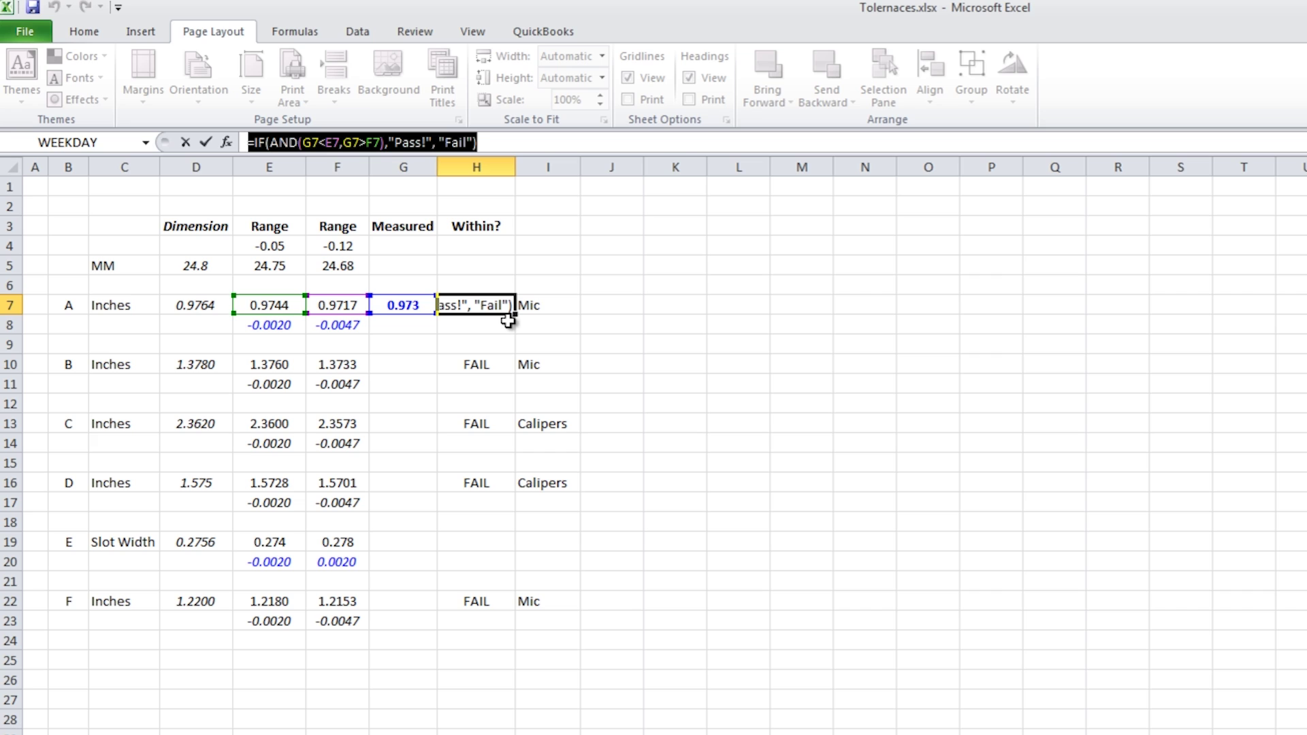
pyautogui.press('Escape')
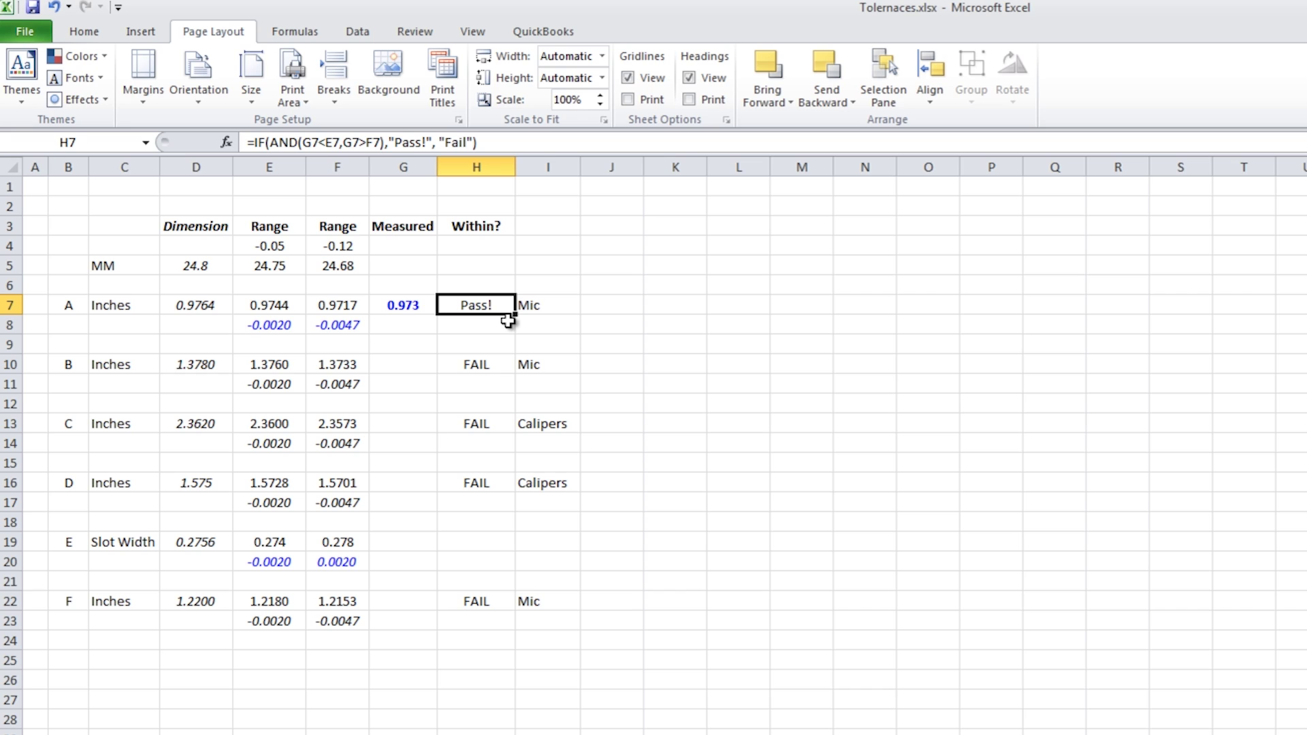
pyautogui.click(1166, 717)
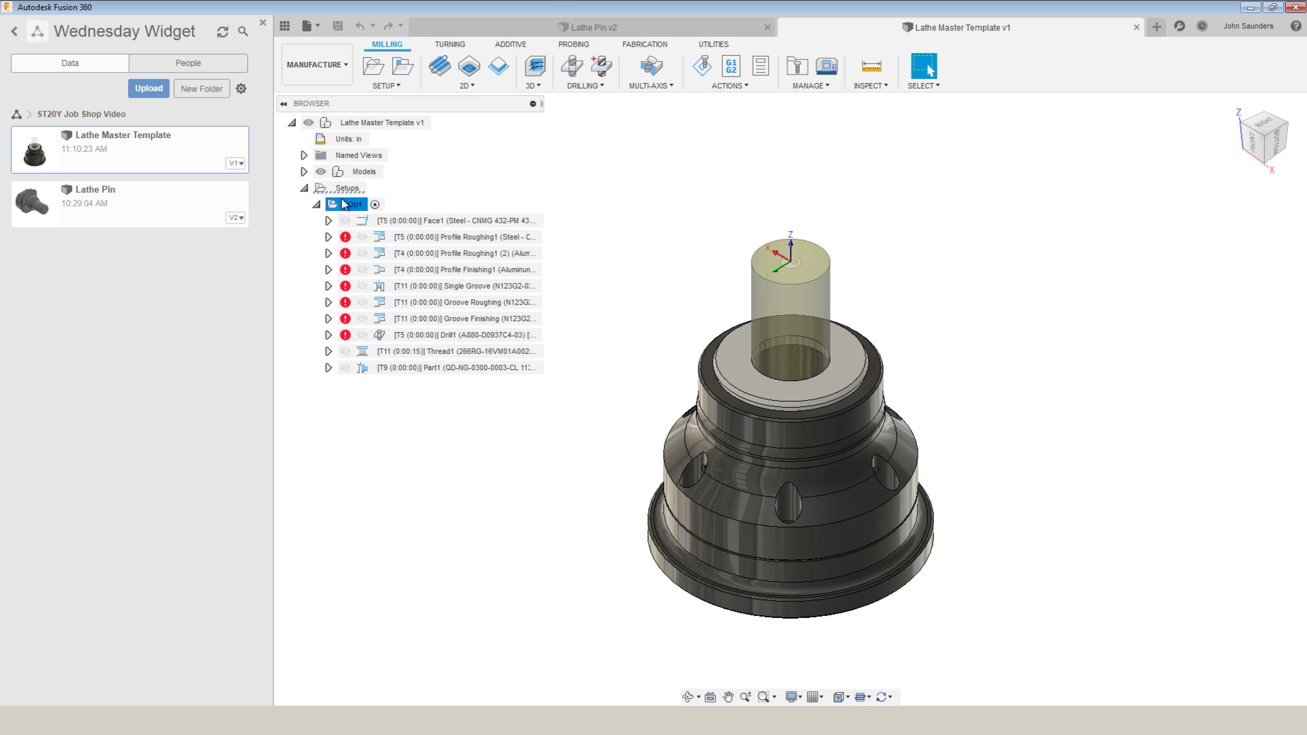
# Check the lathe Setup's template options without choosing any, then orbit the part to a side view.
pyautogui.rightClick(347, 204)
pyautogui.moveTo(433, 249)
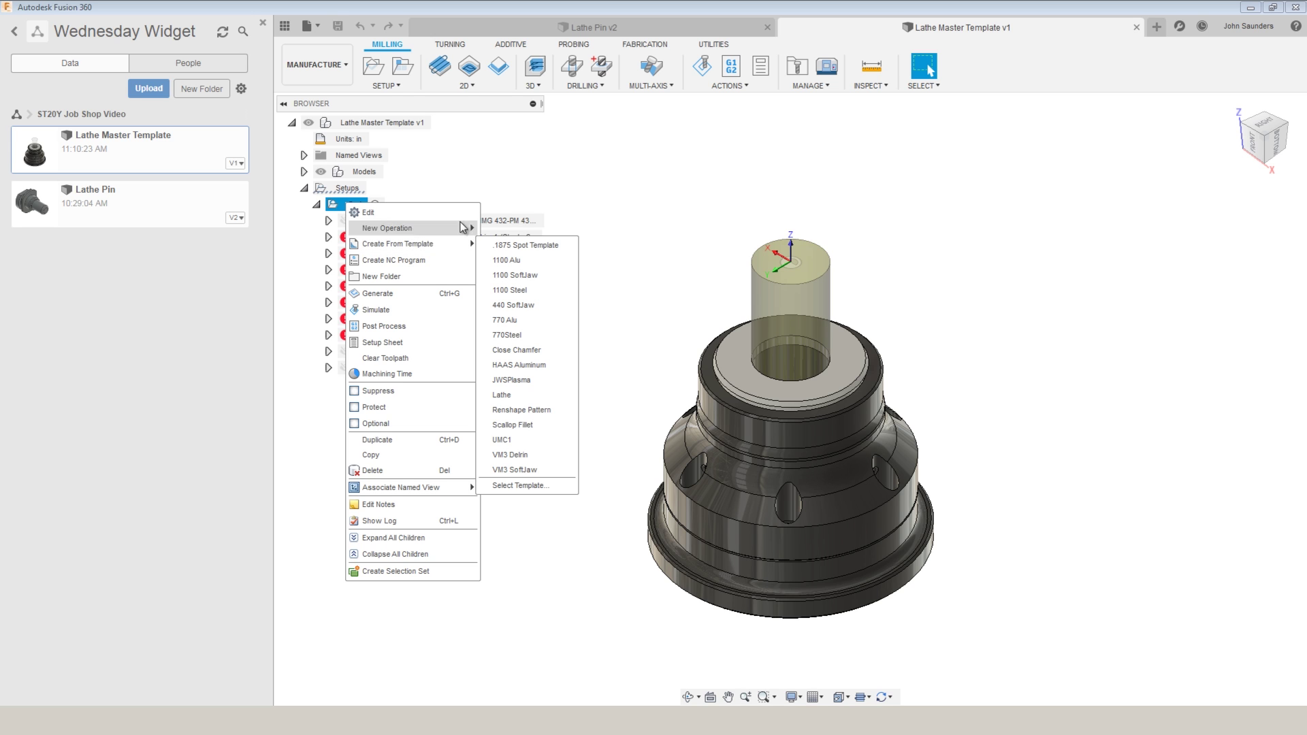
pyautogui.click(710, 180)
pyautogui.keyDown('shift'); pyautogui.moveTo(701, 163); pyautogui.dragTo(790, 251, button='middle'); pyautogui.keyUp('shift')
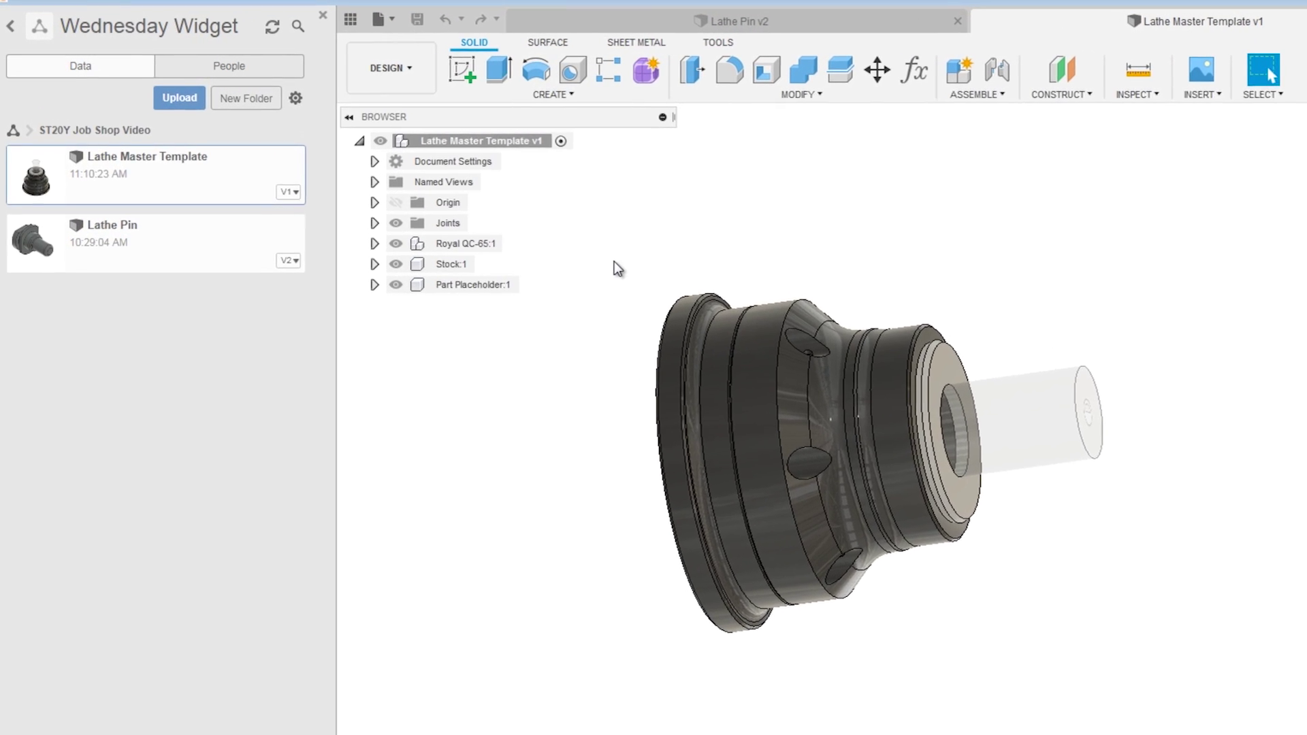
# Make Part Placeholder:1 the active component in the browser.
pyautogui.click(466, 243)
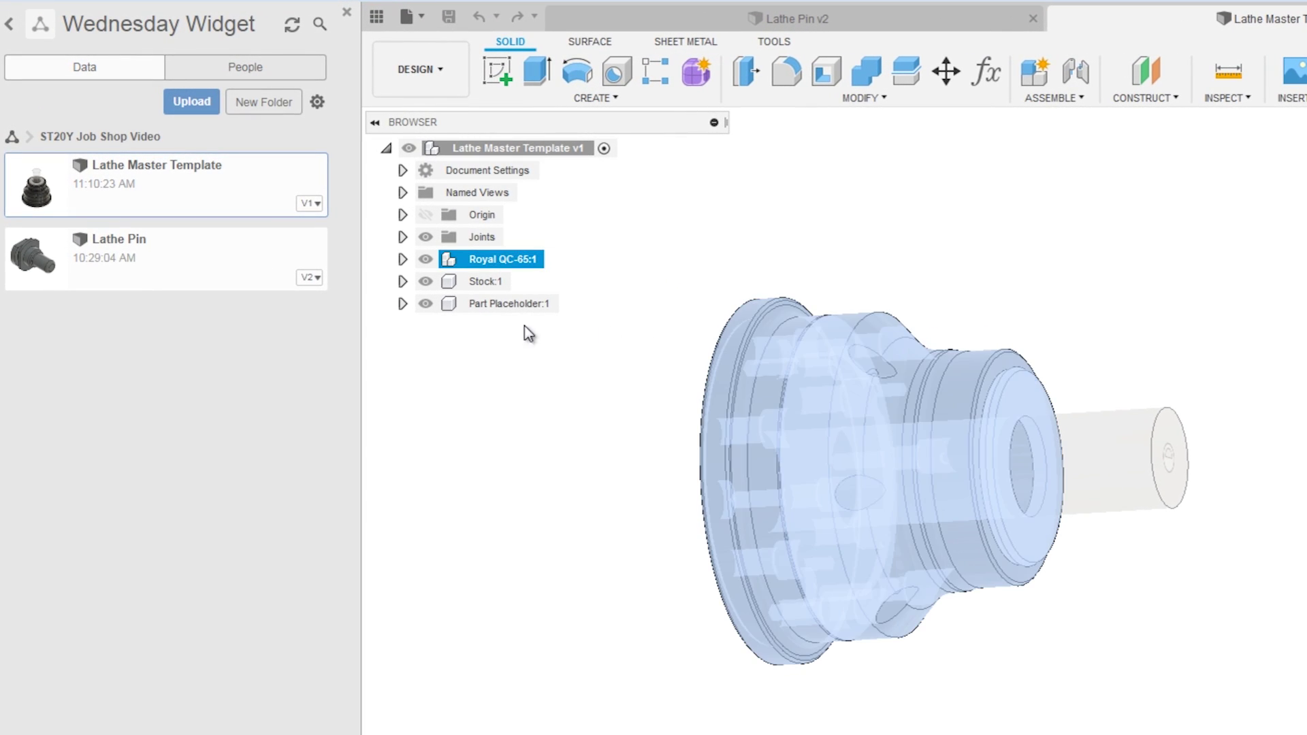
pyautogui.click(482, 282)
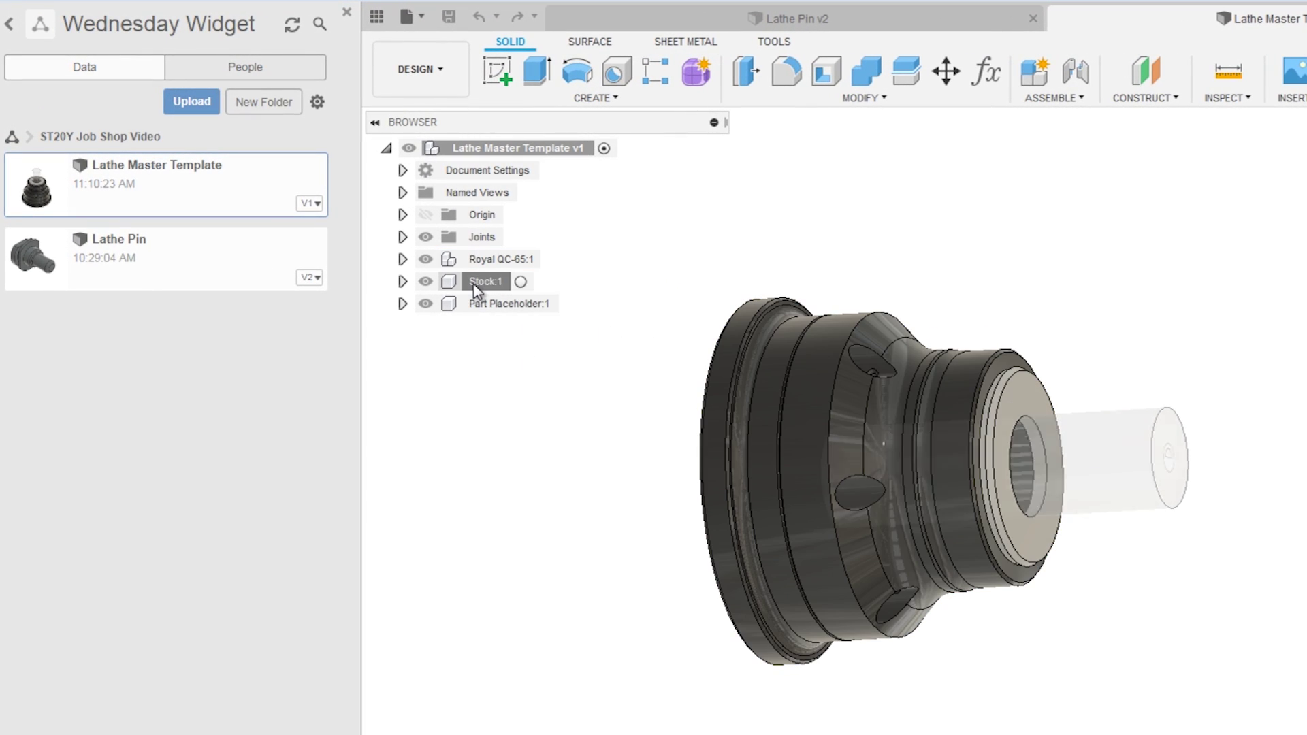
pyautogui.click(497, 305)
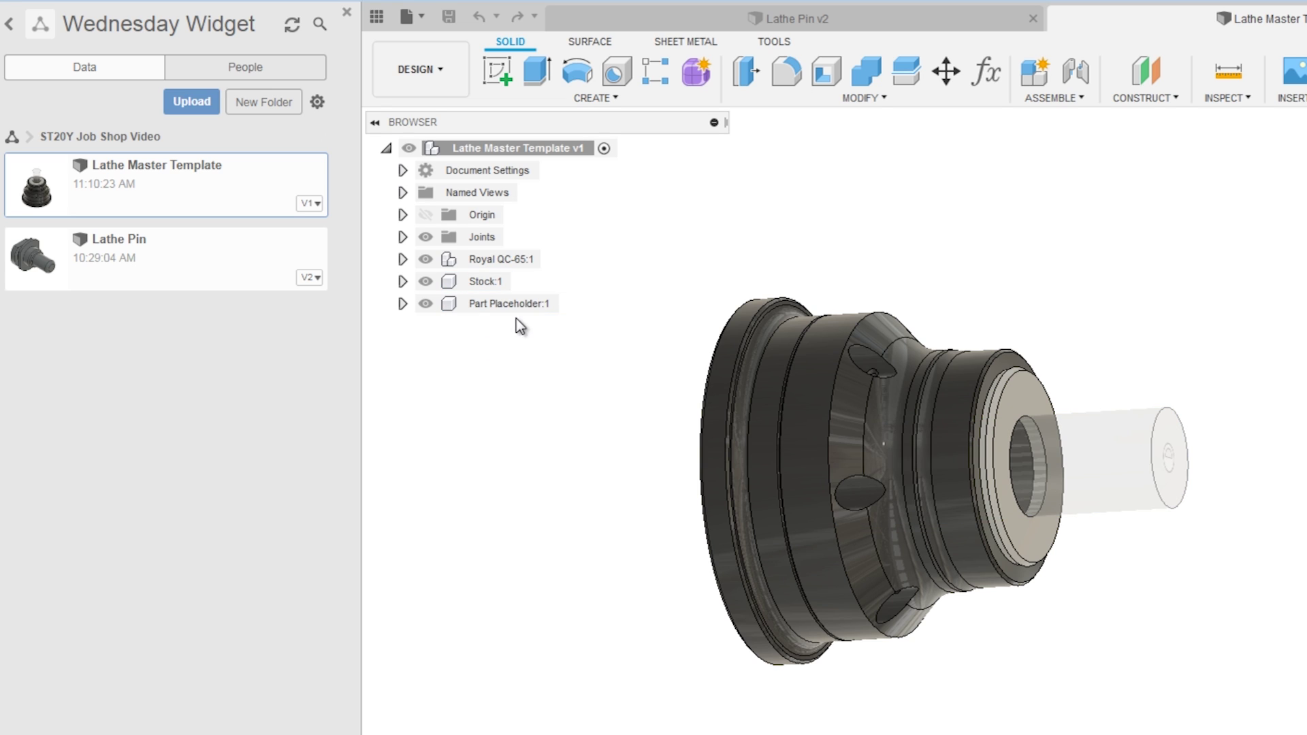
pyautogui.click(569, 305)
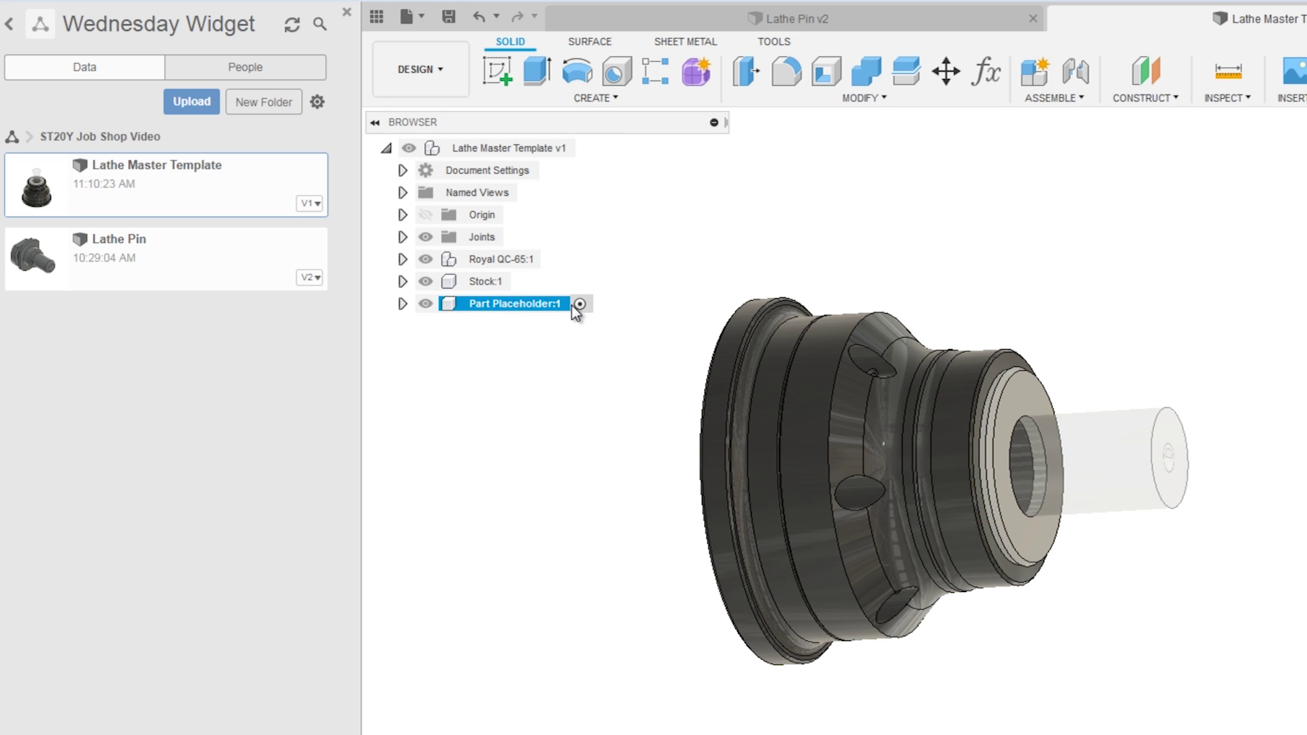
# Insert the Lathe Pin design into the current design and accept its placement.
pyautogui.rightClick(191, 248)
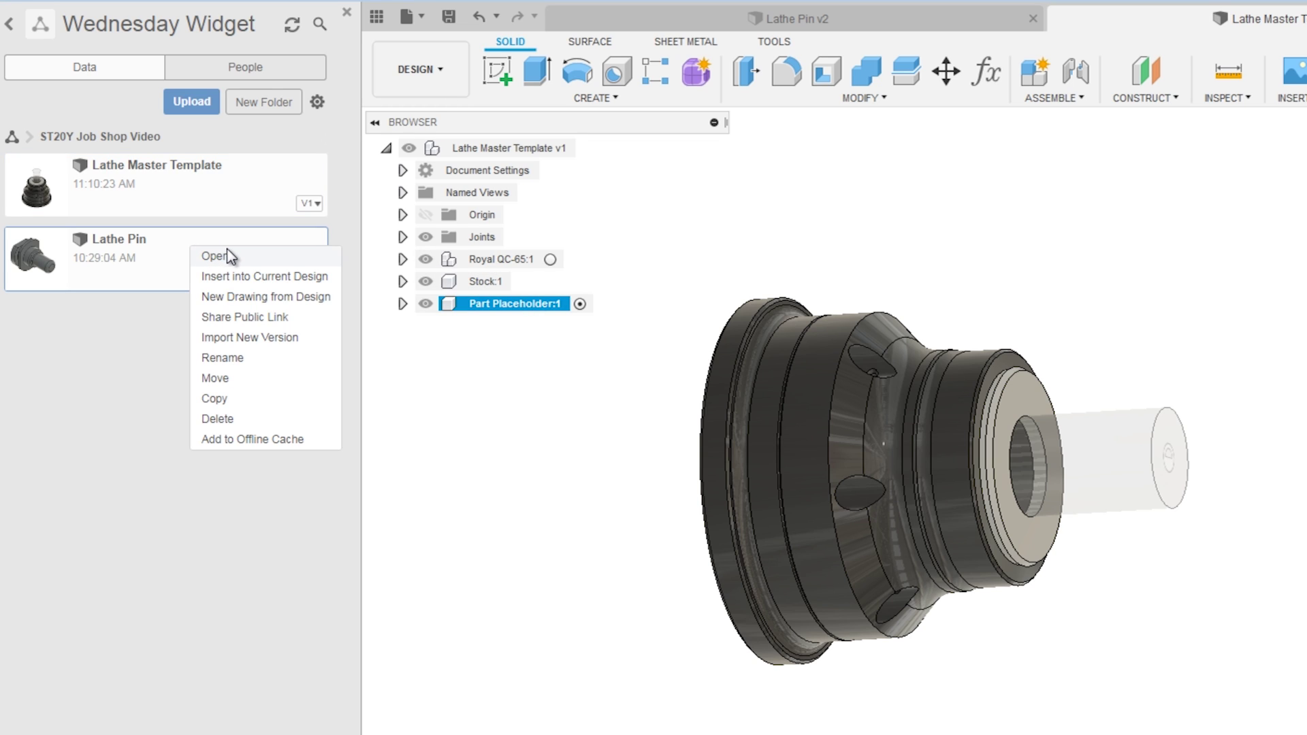
pyautogui.click(234, 277)
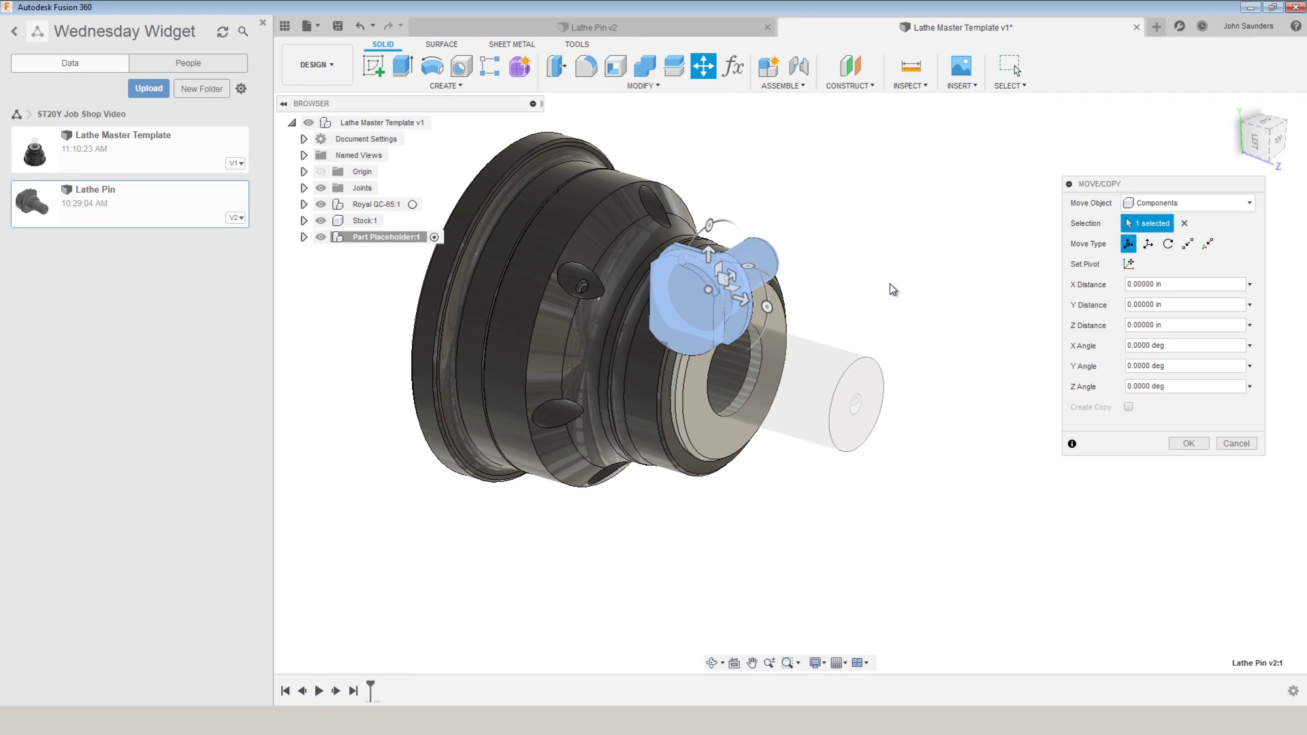
pyautogui.click(1189, 443)
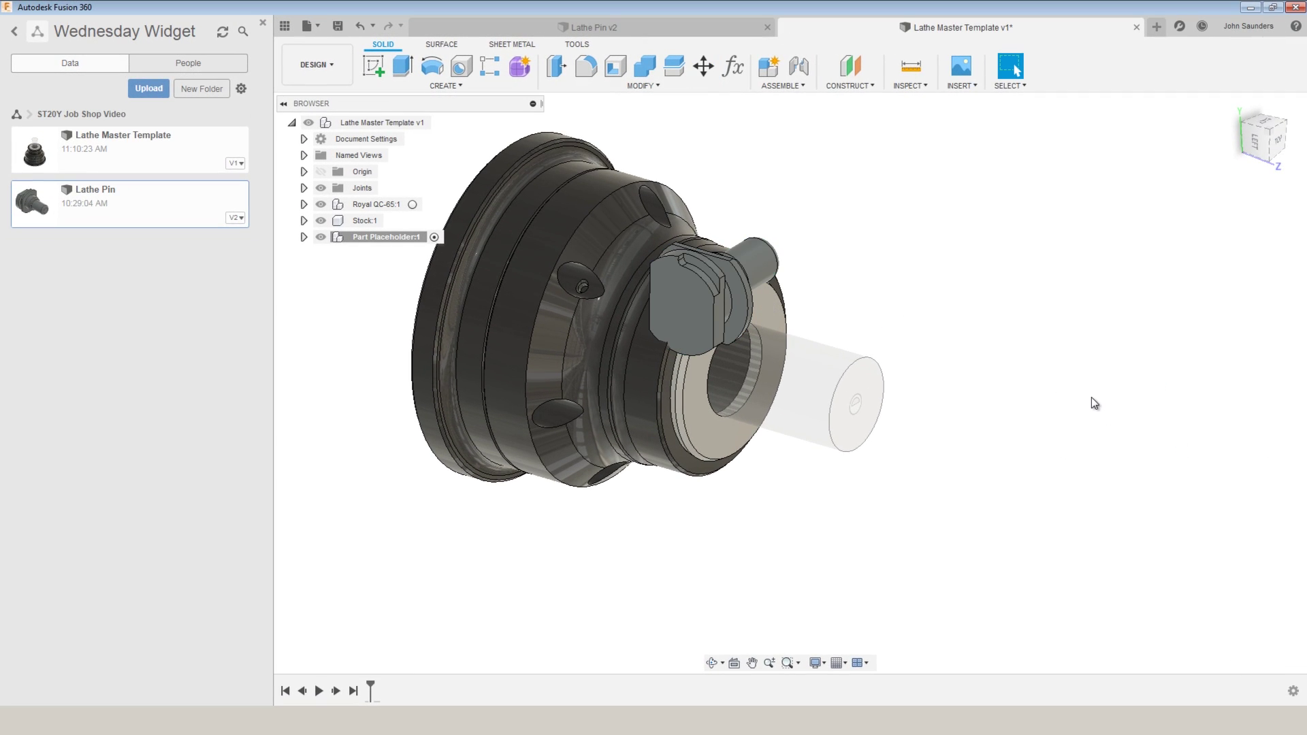
# Create a rigid joint from the pin end to the stock end face, picked from the Left view.
pyautogui.press('j')
pyautogui.keyDown('shift'); pyautogui.moveTo(972, 294); pyautogui.dragTo(926, 349, button='middle'); pyautogui.keyUp('shift')
pyautogui.scroll(5, 681, 279)
pyautogui.click(674, 270)
pyautogui.scroll(-5, 687, 276)
pyautogui.scroll(3, 1013, 268)
pyautogui.scroll(4, 1015, 270)
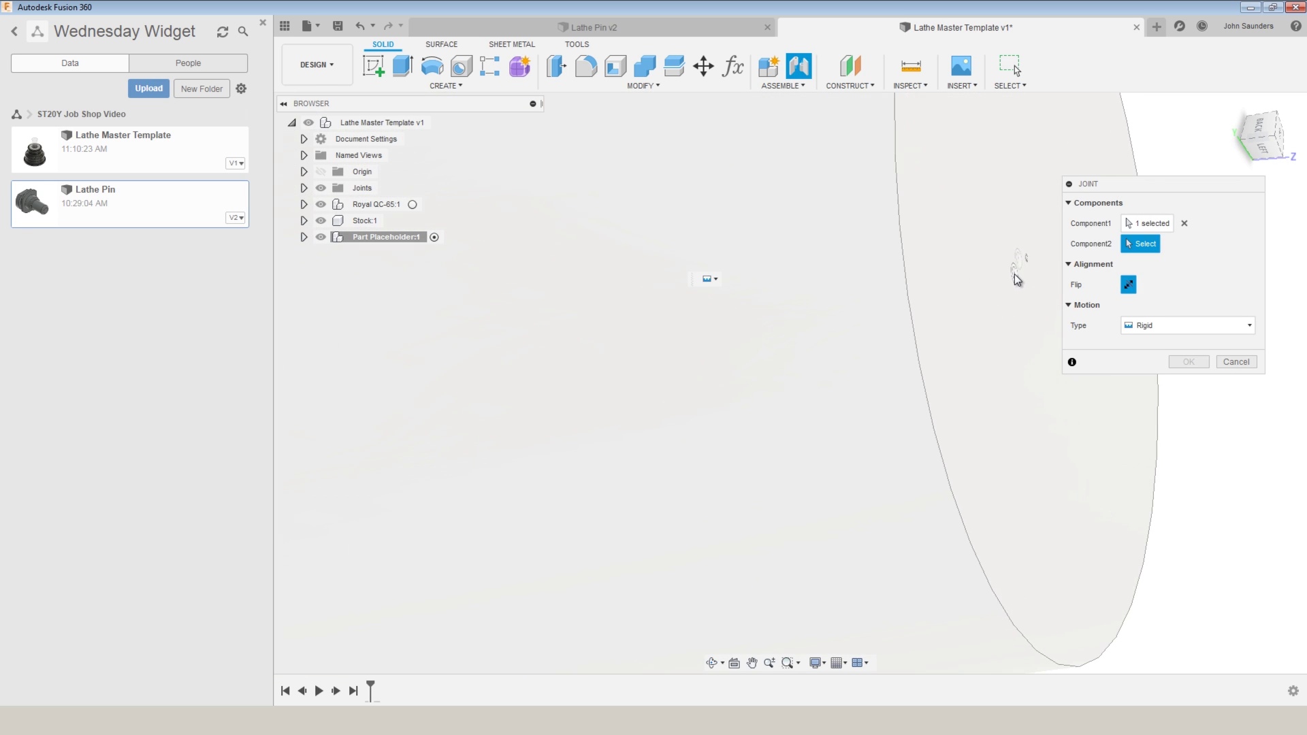
pyautogui.scroll(-5, 1001, 267)
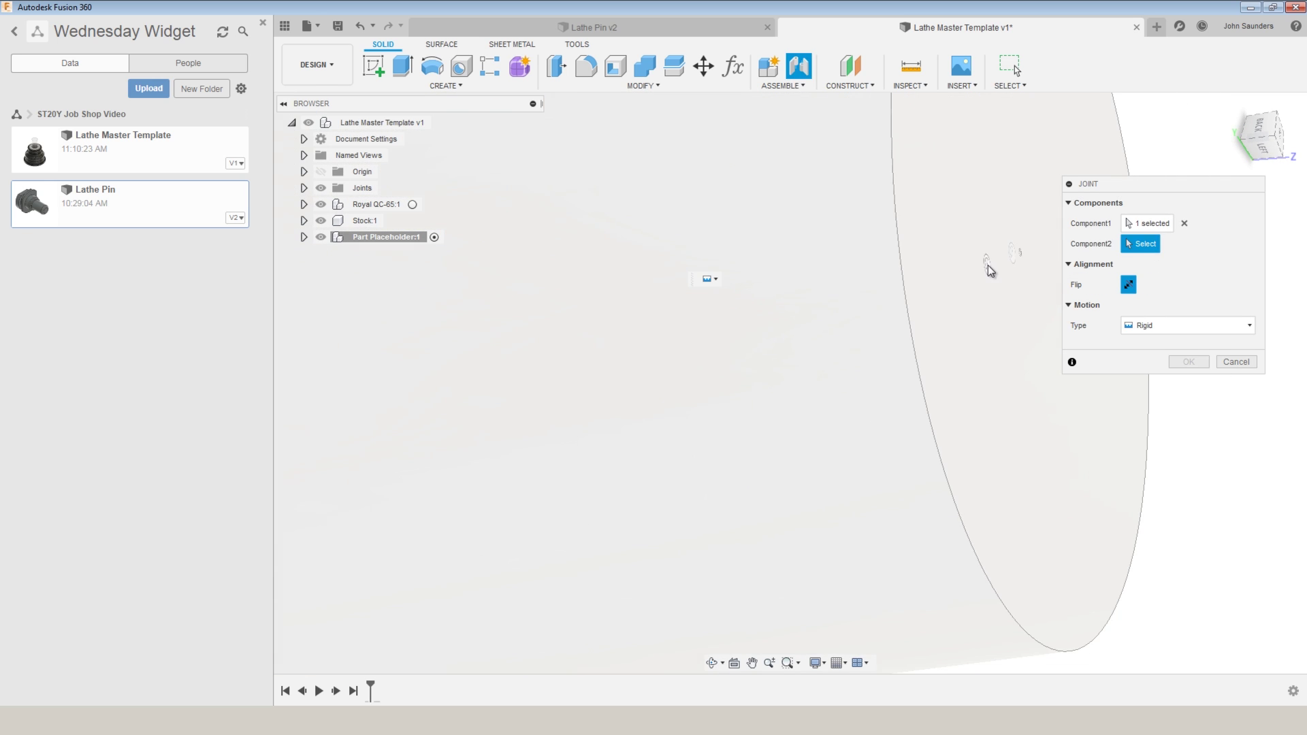
pyautogui.click(1263, 147)
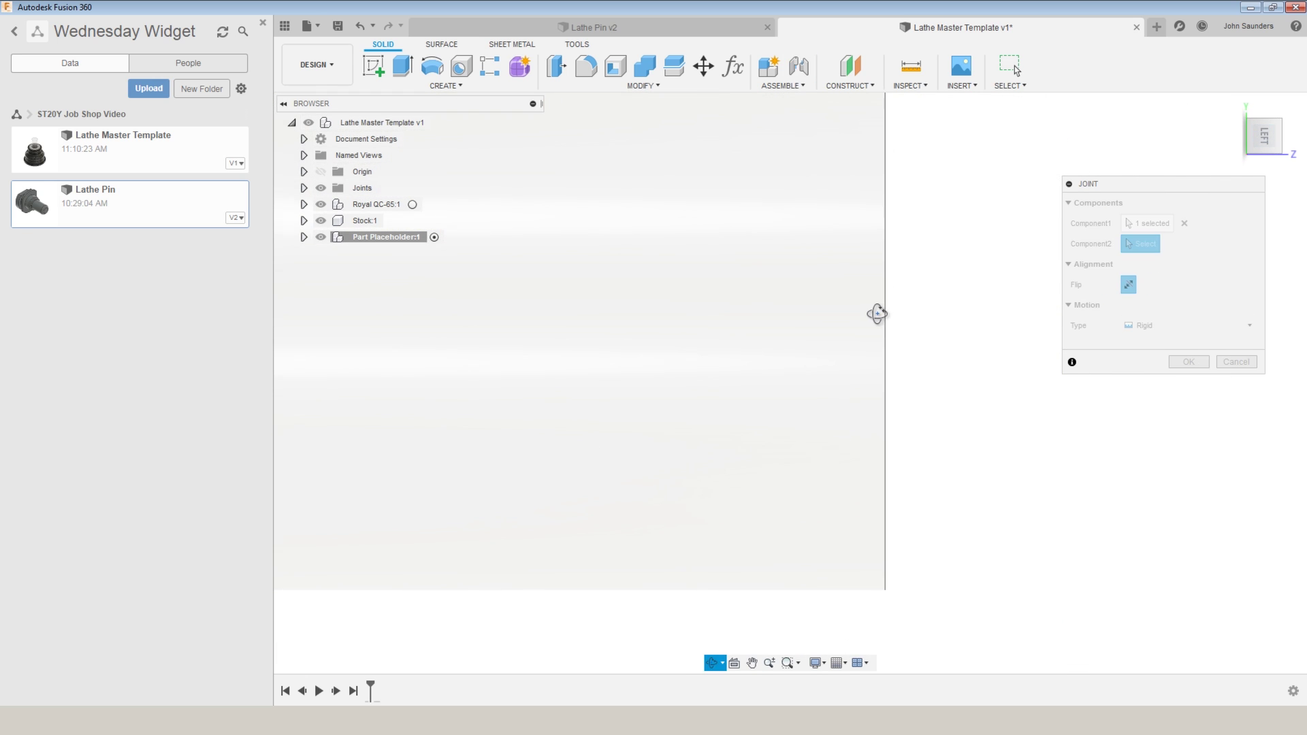
pyautogui.click(945, 269)
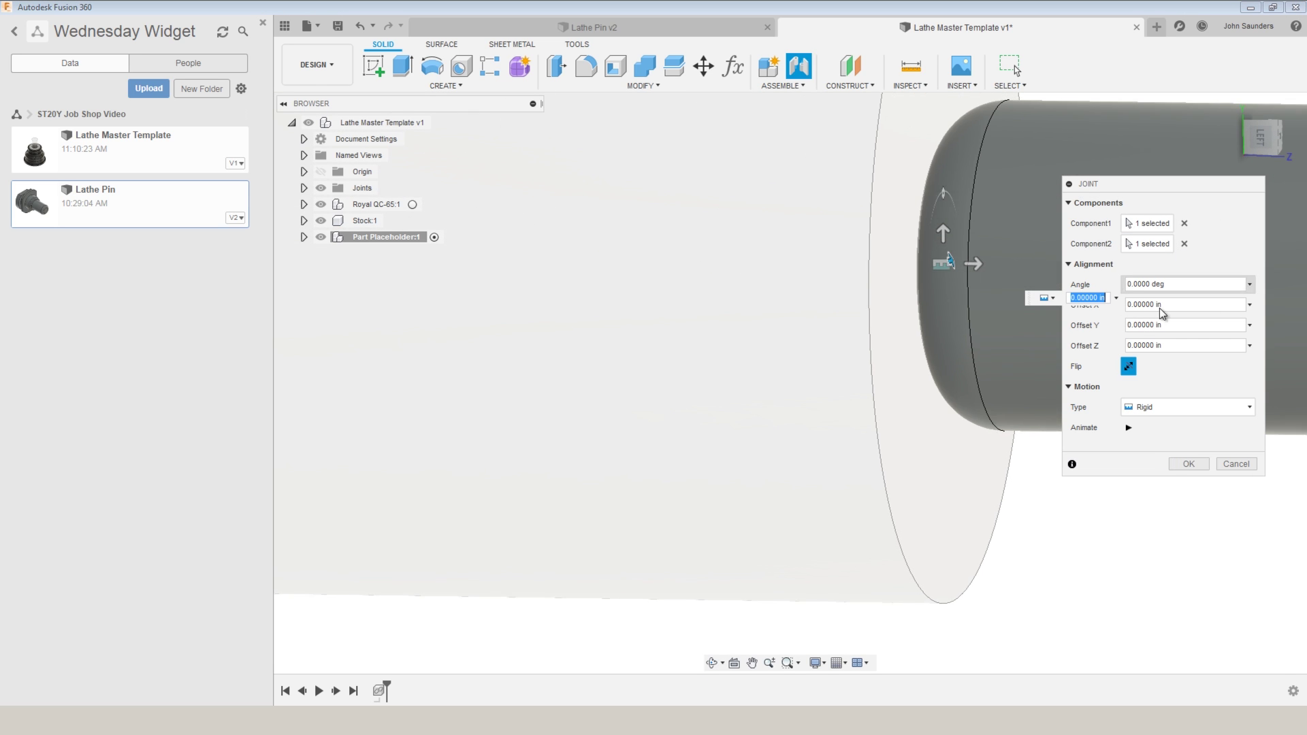
pyautogui.scroll(3, 963, 238)
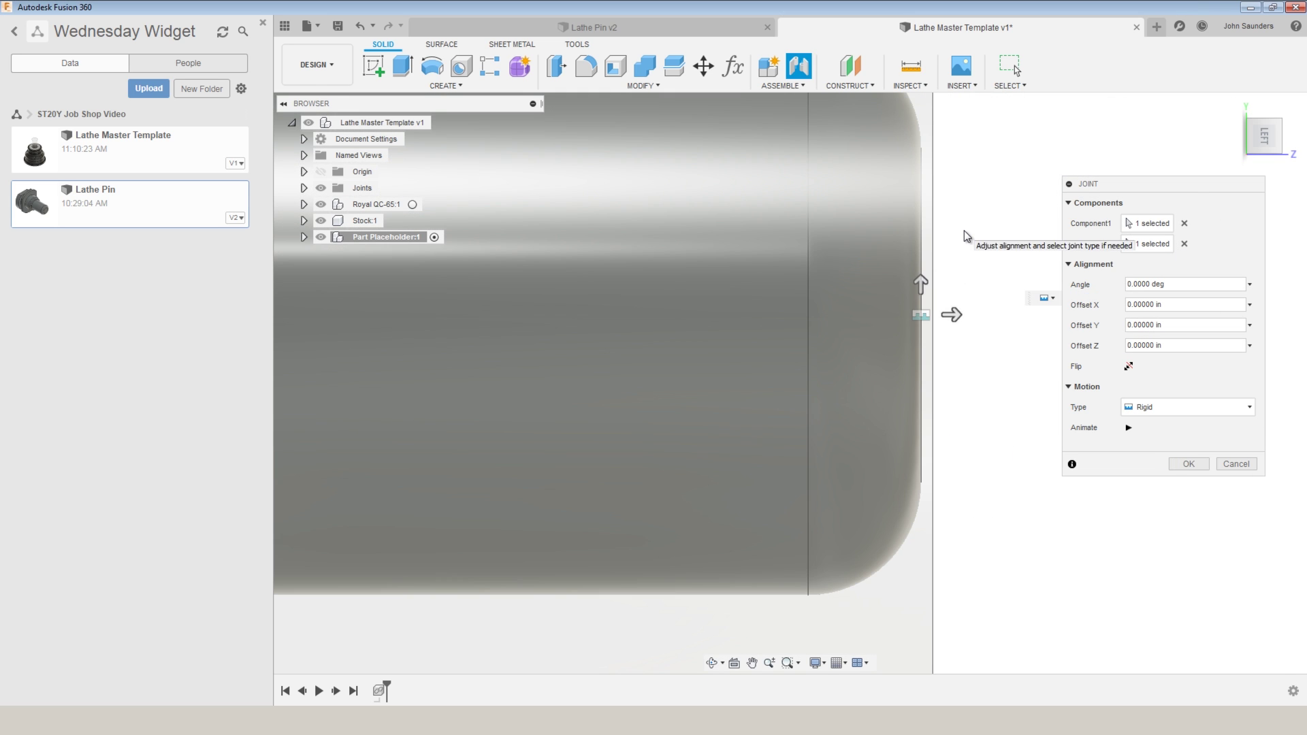
pyautogui.click(1186, 465)
pyautogui.scroll(-5, 821, 424)
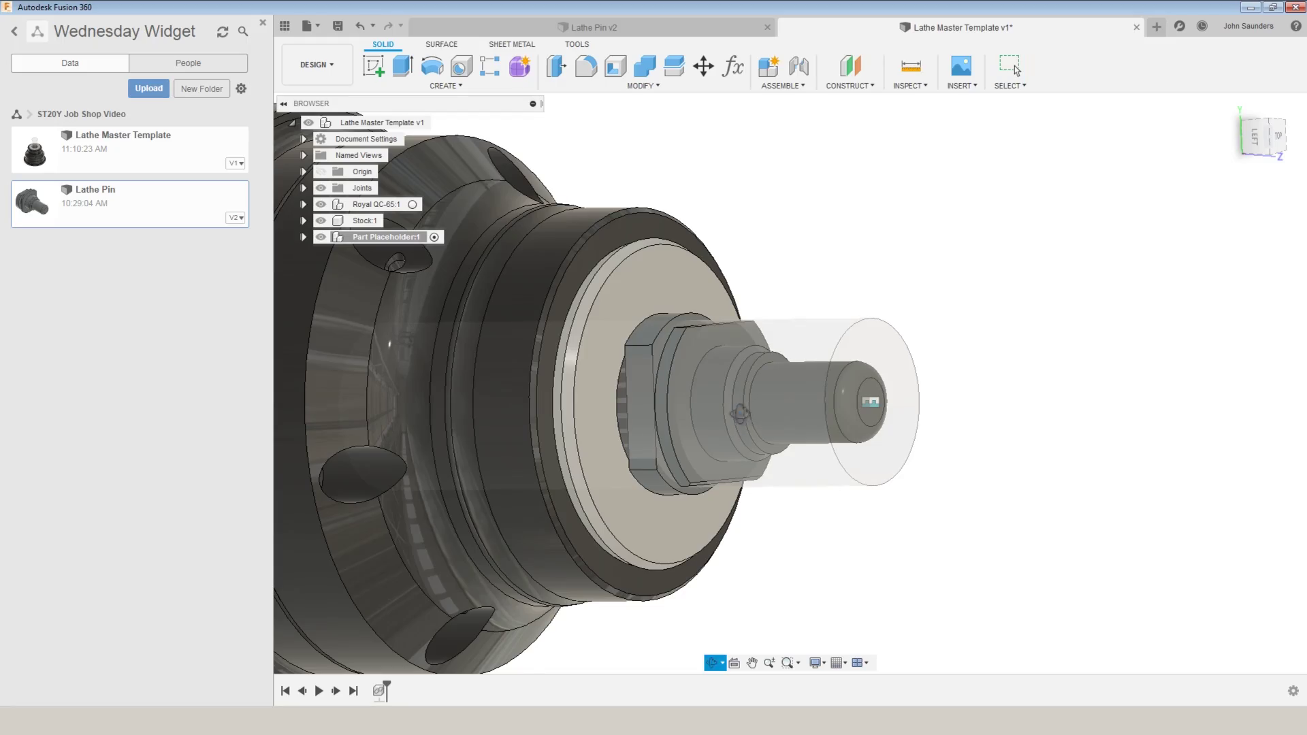
# Open the Parameters dialog from Change Parameters in the MODIFY menu.
pyautogui.keyDown('shift'); pyautogui.moveTo(740, 413); pyautogui.dragTo(769, 427, button='middle'); pyautogui.keyUp('shift')
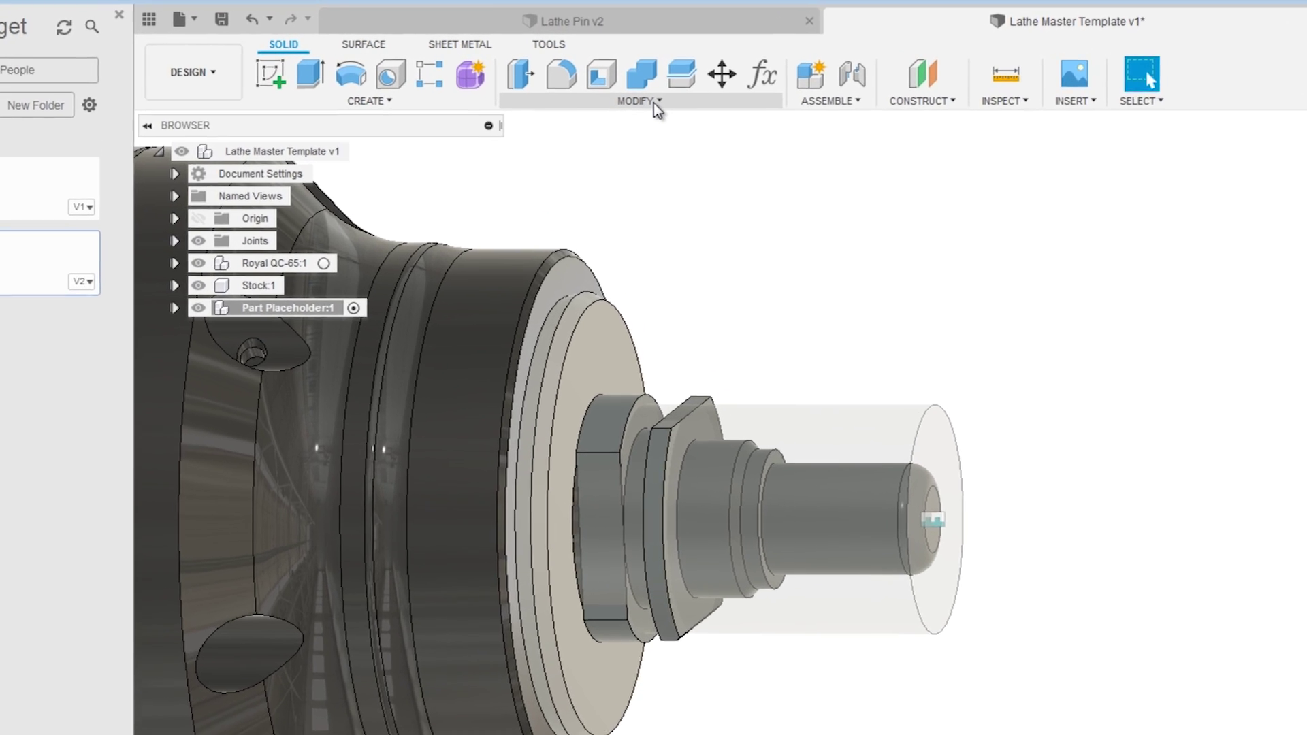
pyautogui.click(643, 85)
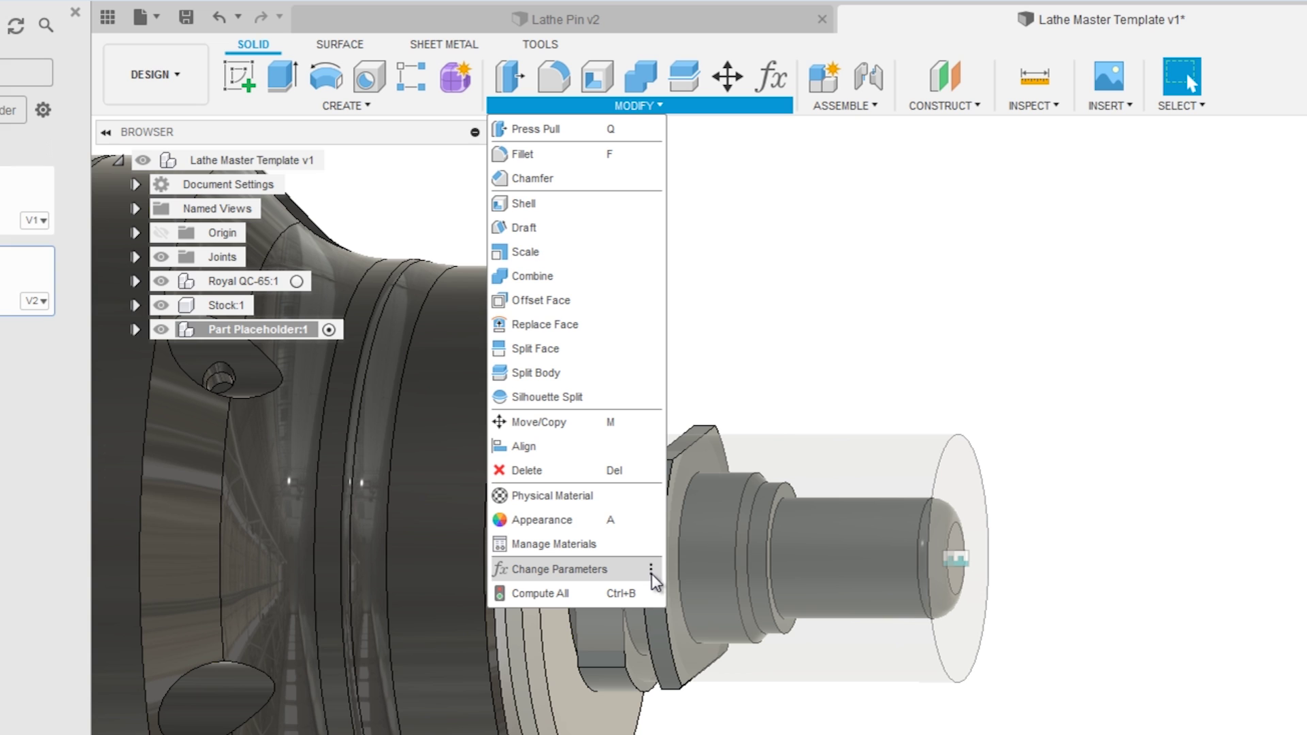
pyautogui.click(652, 574)
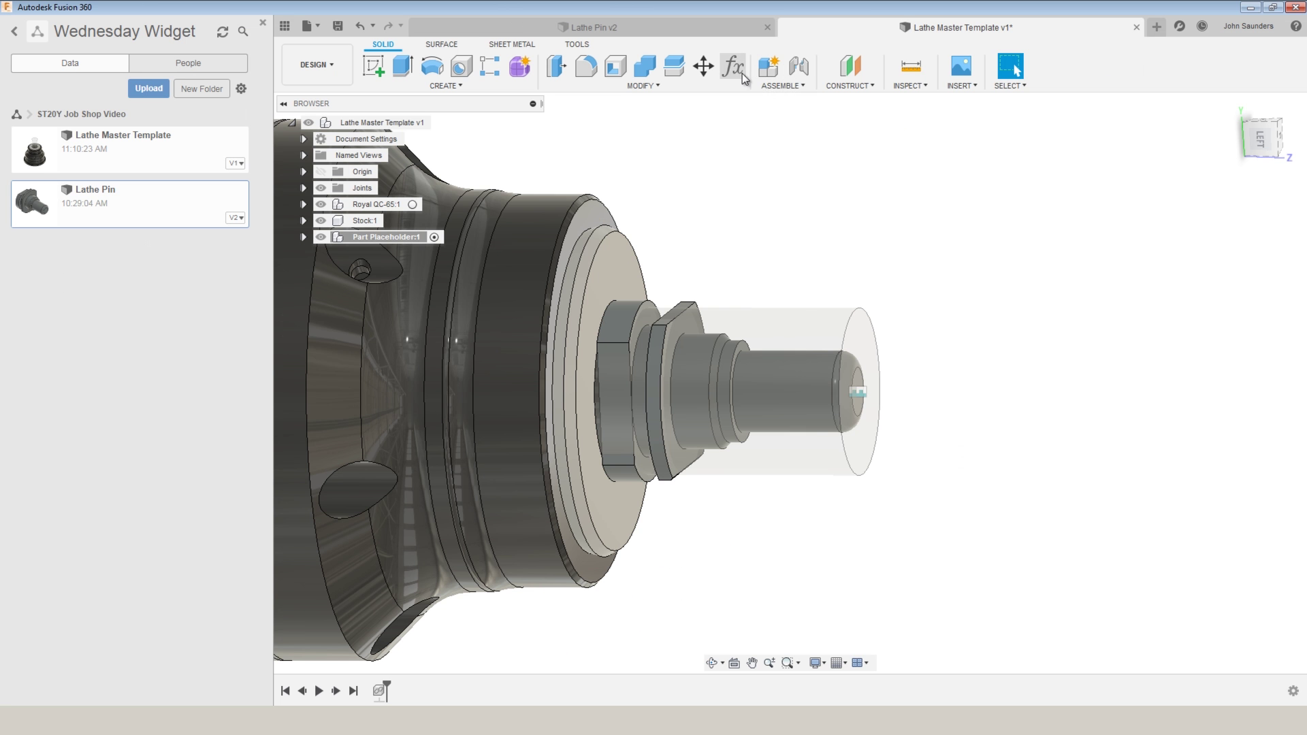
pyautogui.click(770, 76)
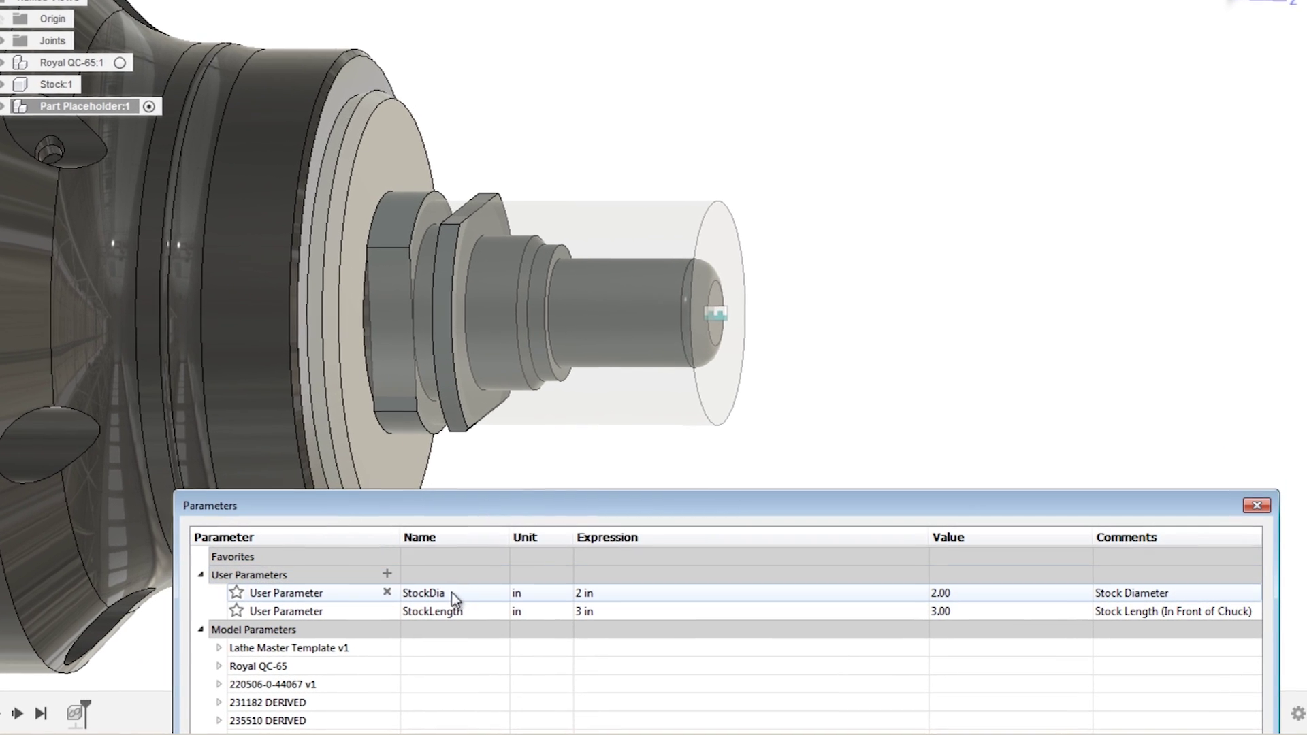
# Set the StockDia parameter to 2.5 in.
pyautogui.click(611, 598)
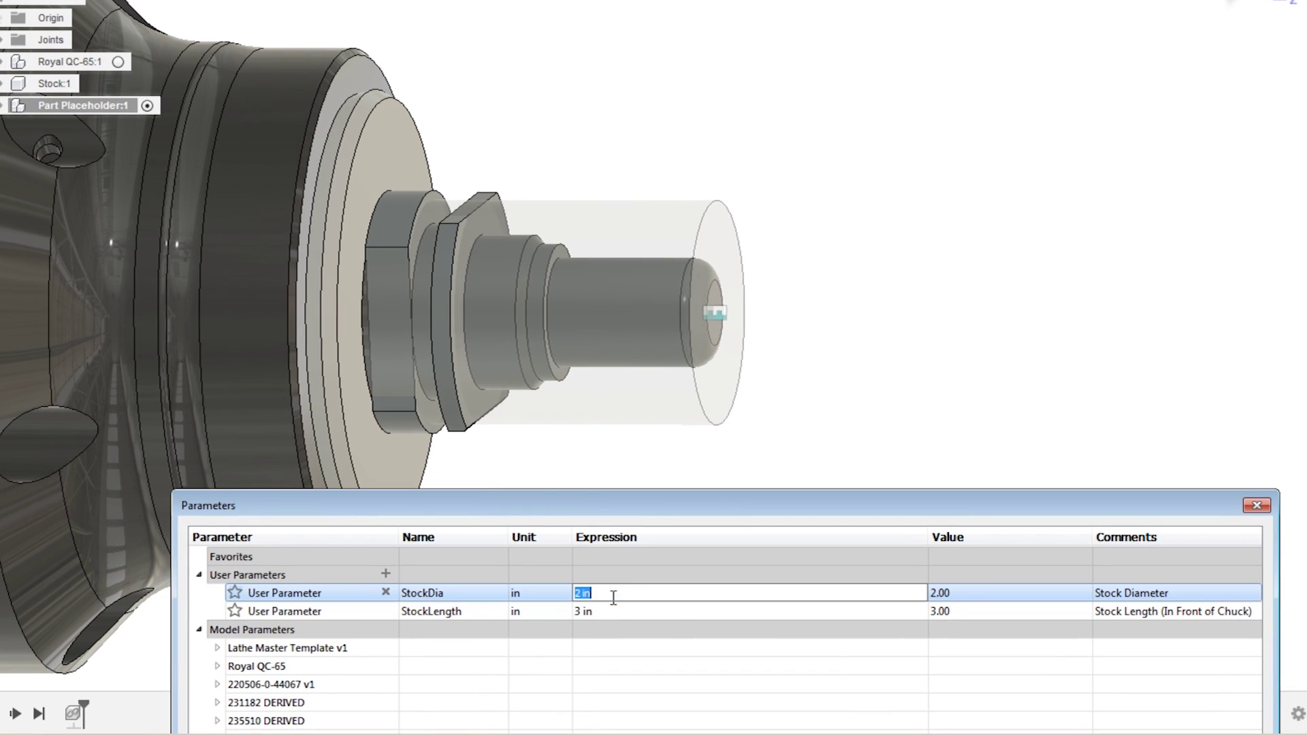
pyautogui.write('2.5')
pyautogui.press('Return')
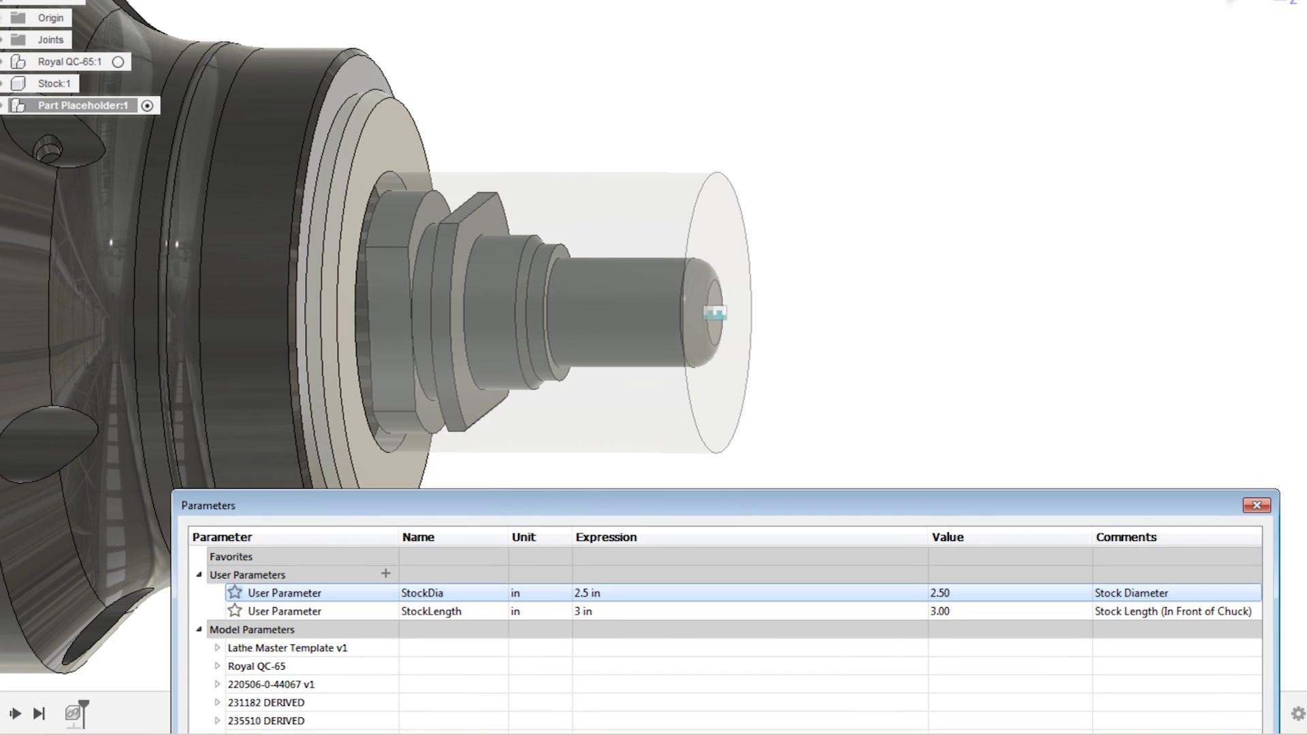
pyautogui.keyDown('shift'); pyautogui.moveTo(1007, 73); pyautogui.dragTo(1205, 13, button='middle'); pyautogui.keyUp('shift')
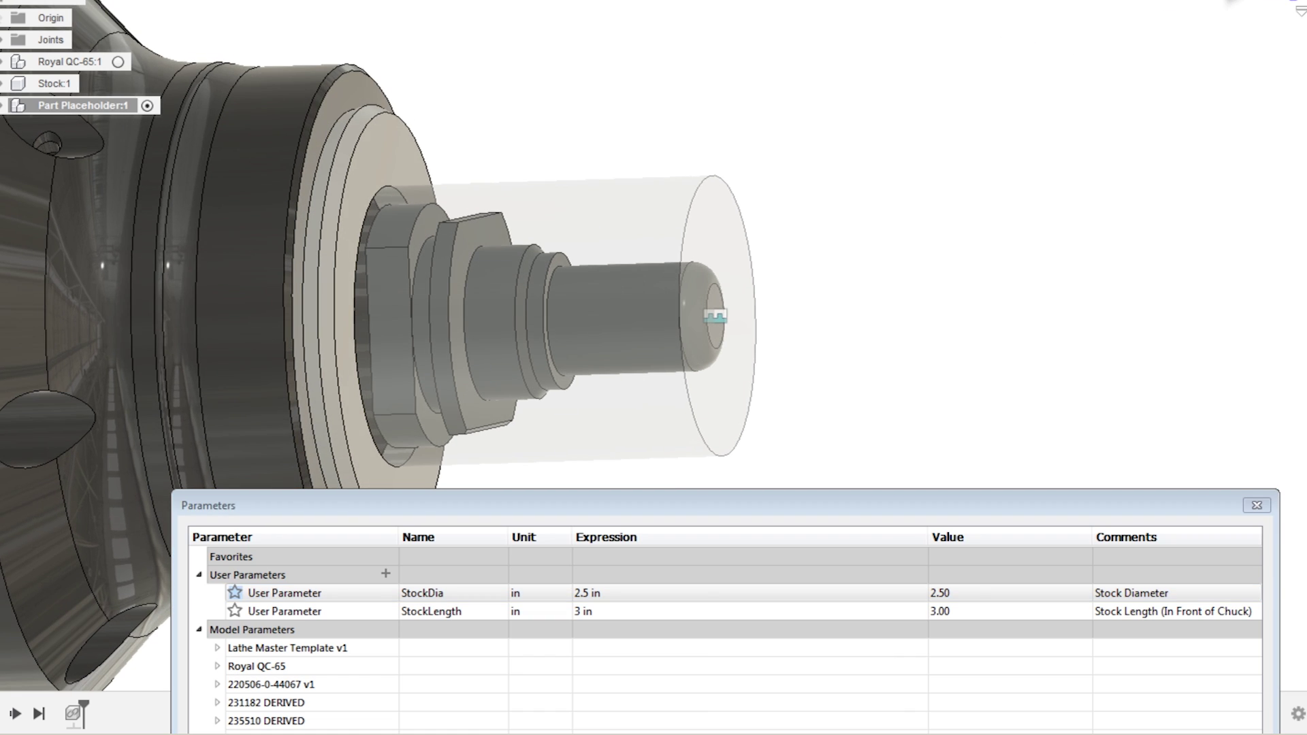
# Set StockLength to 3.5 in, correcting an initial 3.8 entry.
pyautogui.click(624, 611)
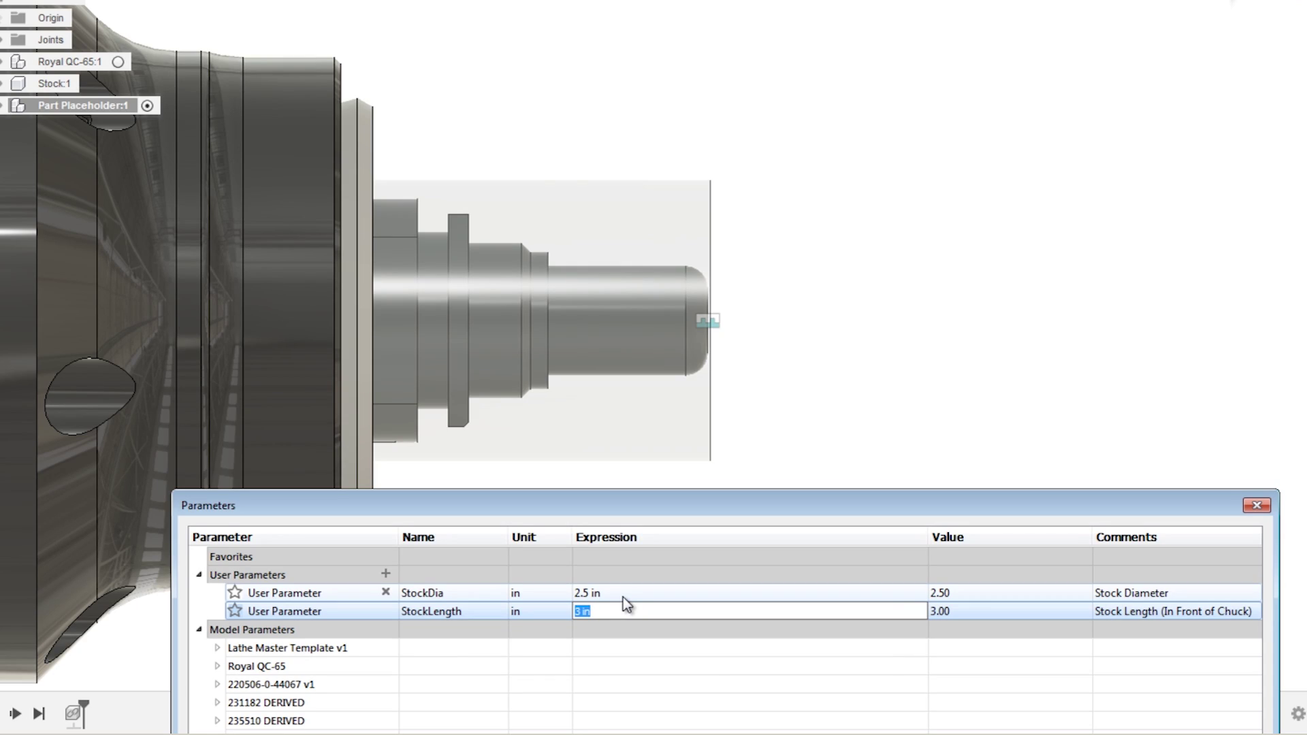
pyautogui.write('3.8')
pyautogui.press('Return')
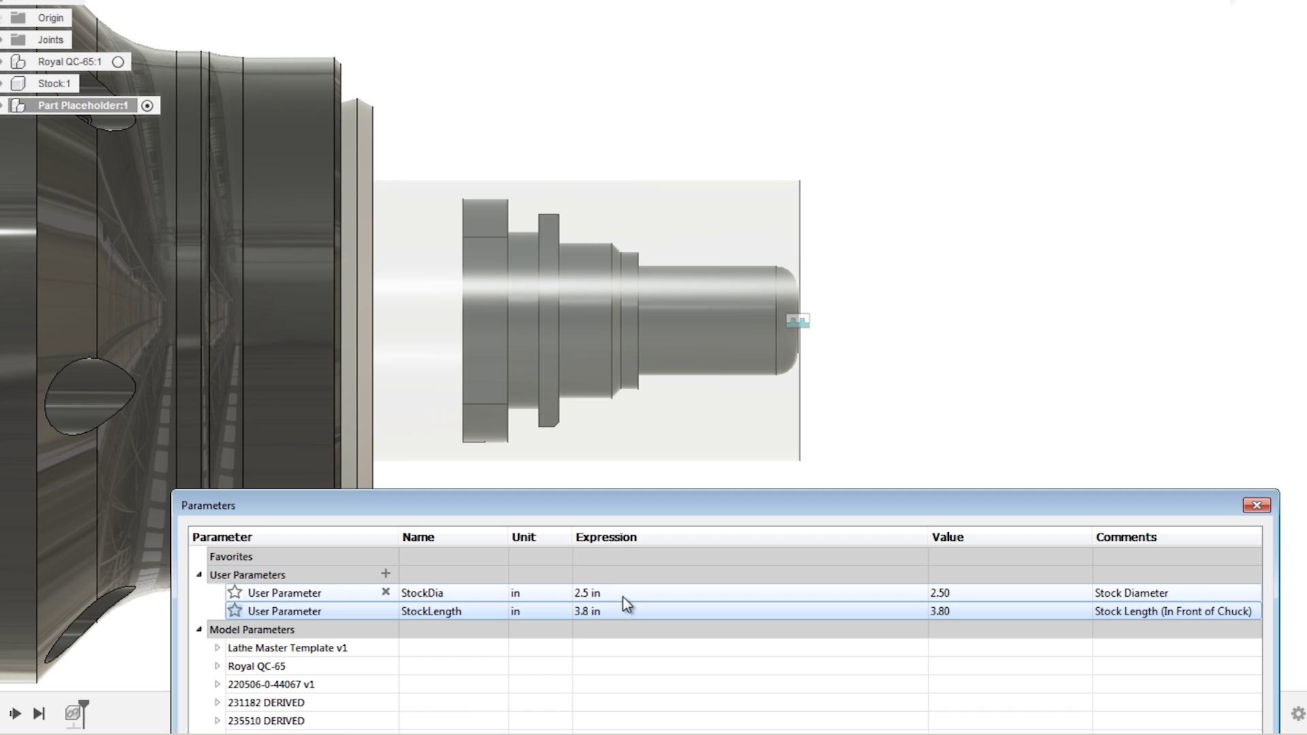
pyautogui.doubleClick(631, 612)
pyautogui.write('3.5')
pyautogui.press('Return')
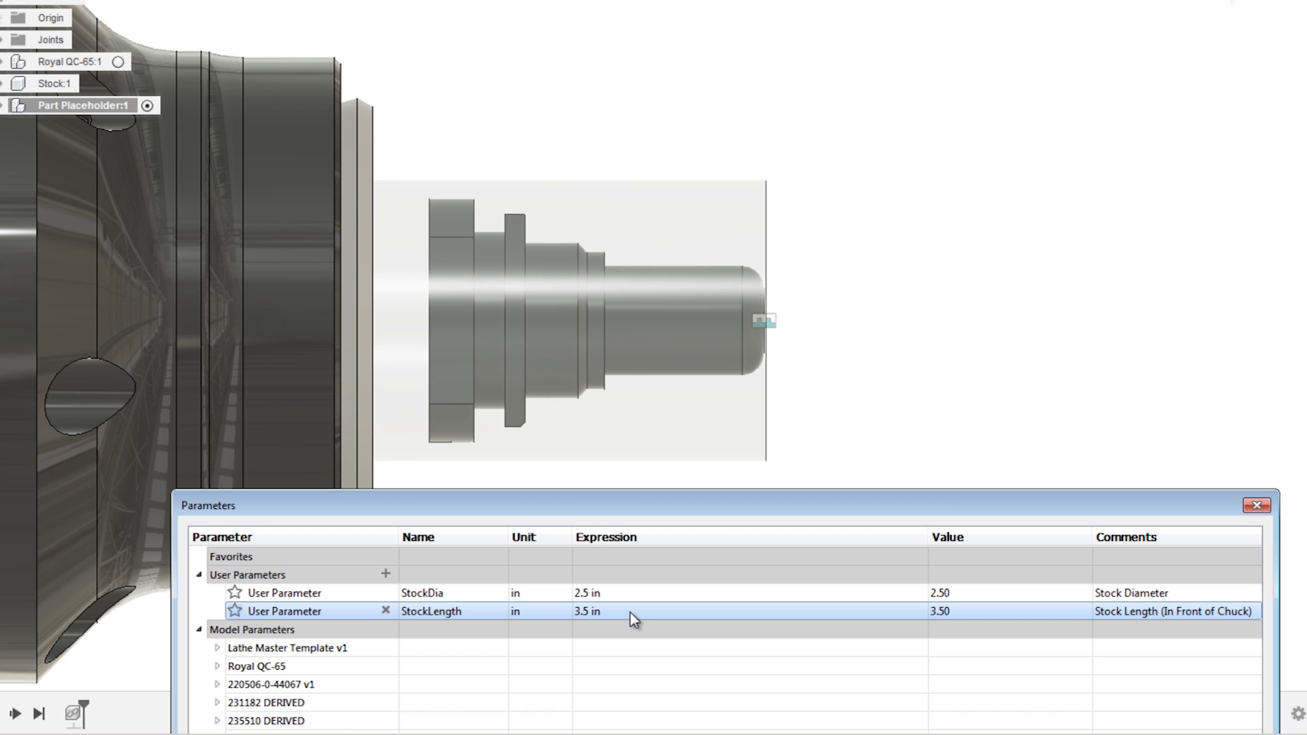
# Inspect the resized stock body and accept the parameter changes with OK.
pyautogui.click(577, 415)
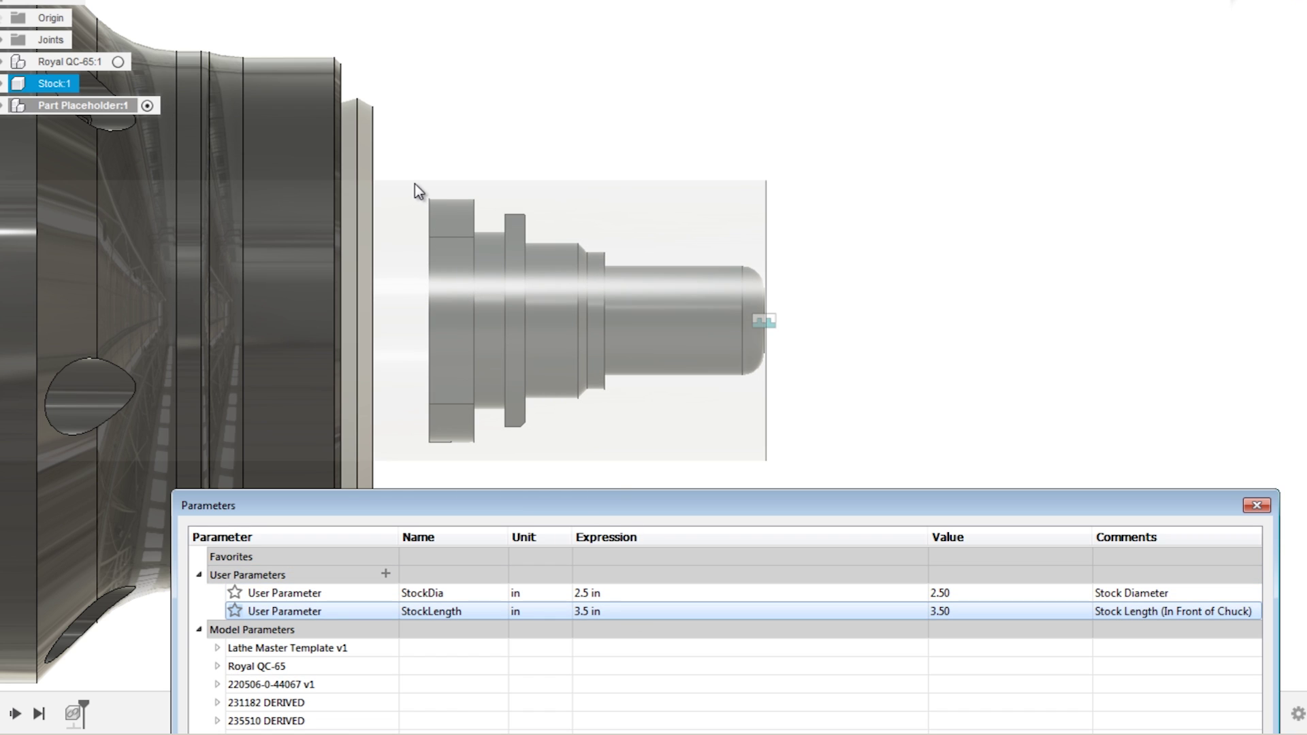
pyautogui.click(422, 243)
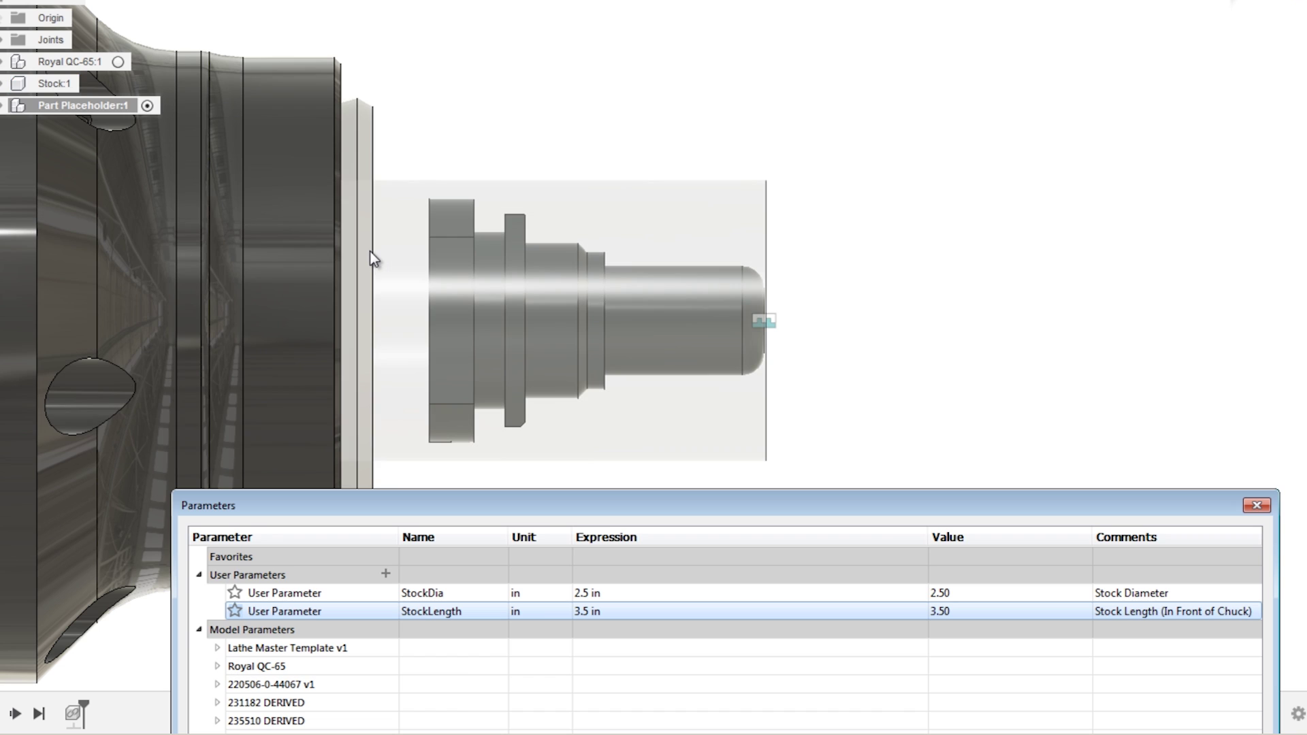
pyautogui.moveTo(800, 501); pyautogui.dragTo(951, 215)
pyautogui.click(1119, 608)
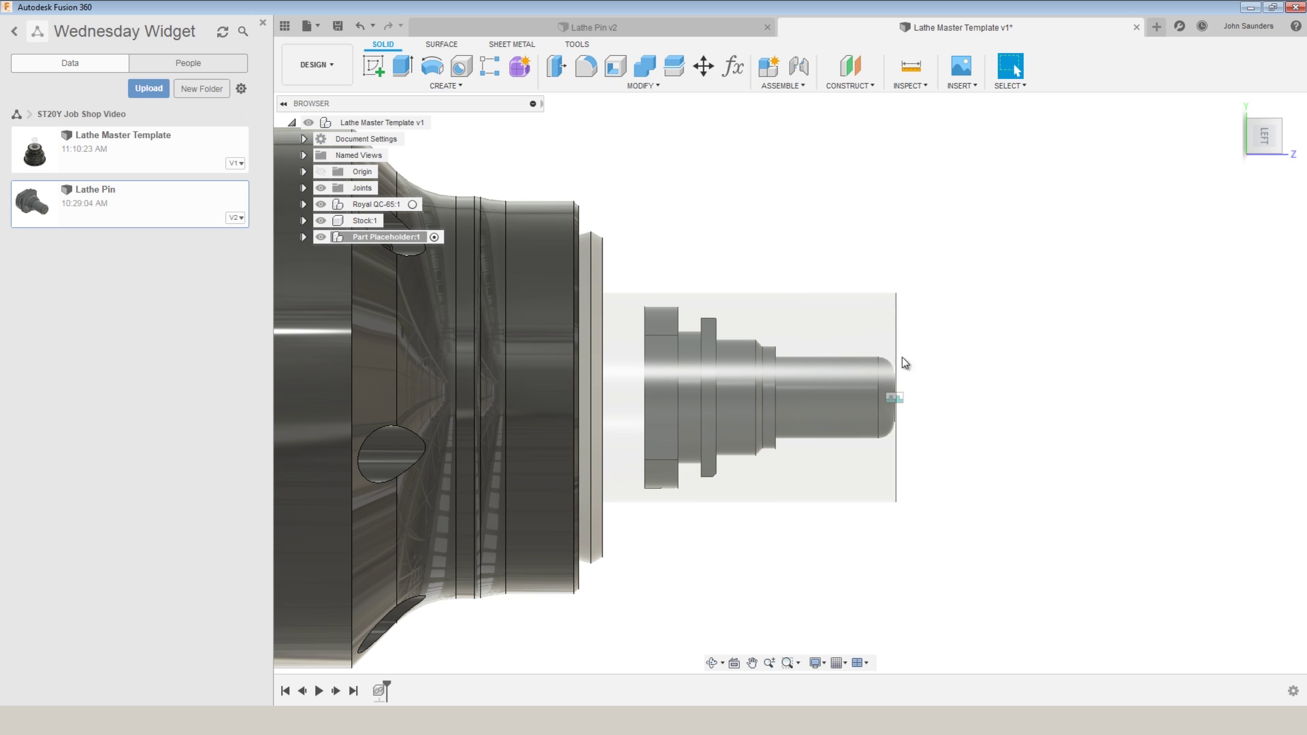
pyautogui.keyDown('shift'); pyautogui.moveTo(850, 285); pyautogui.dragTo(741, 211, button='middle'); pyautogui.keyUp('shift')
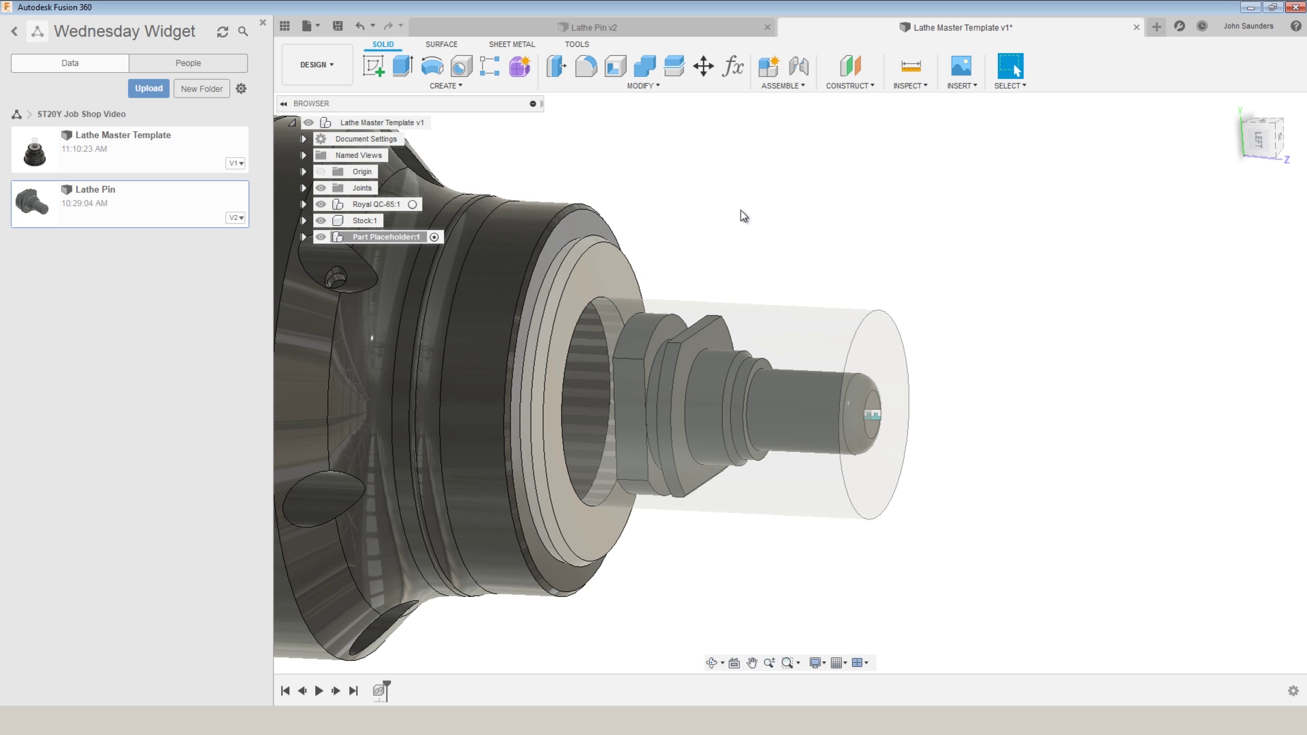
# Switch to the Manufacture workspace and generate all Op1 toolpaths.
pyautogui.click(334, 77)
pyautogui.click(329, 216)
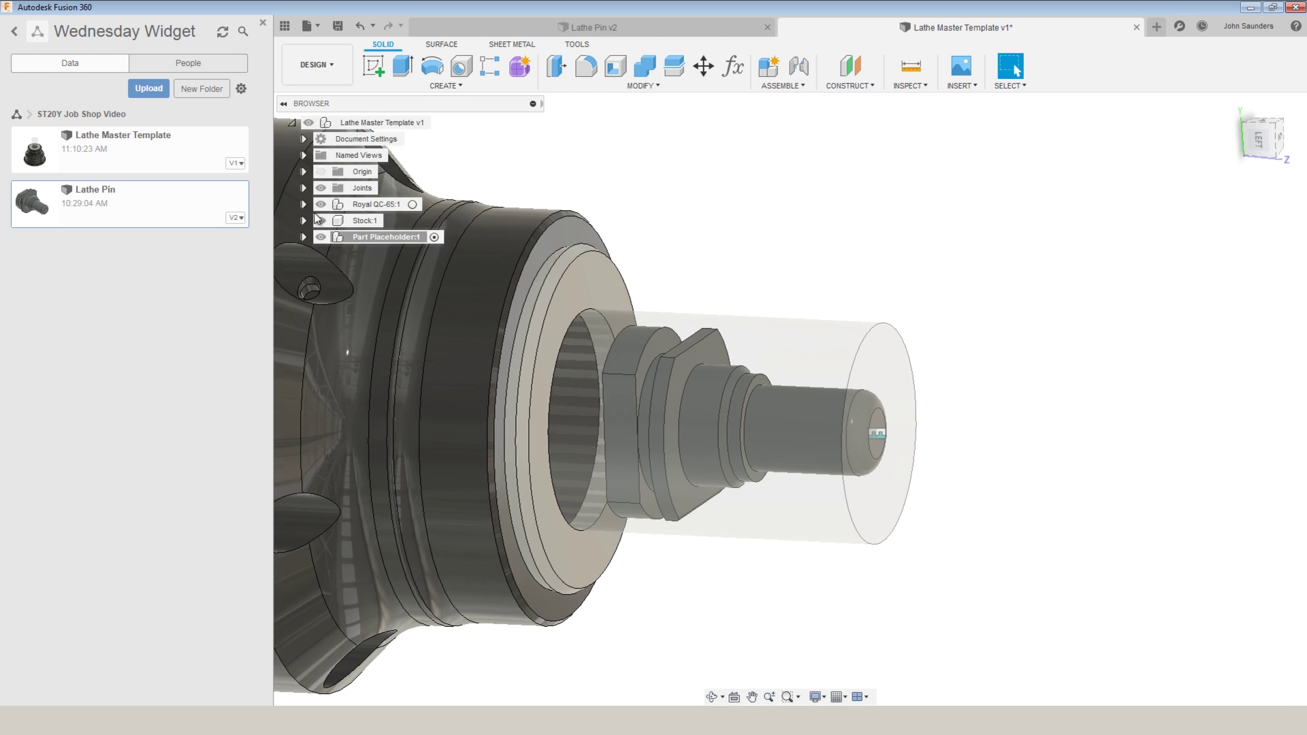
pyautogui.rightClick(357, 204)
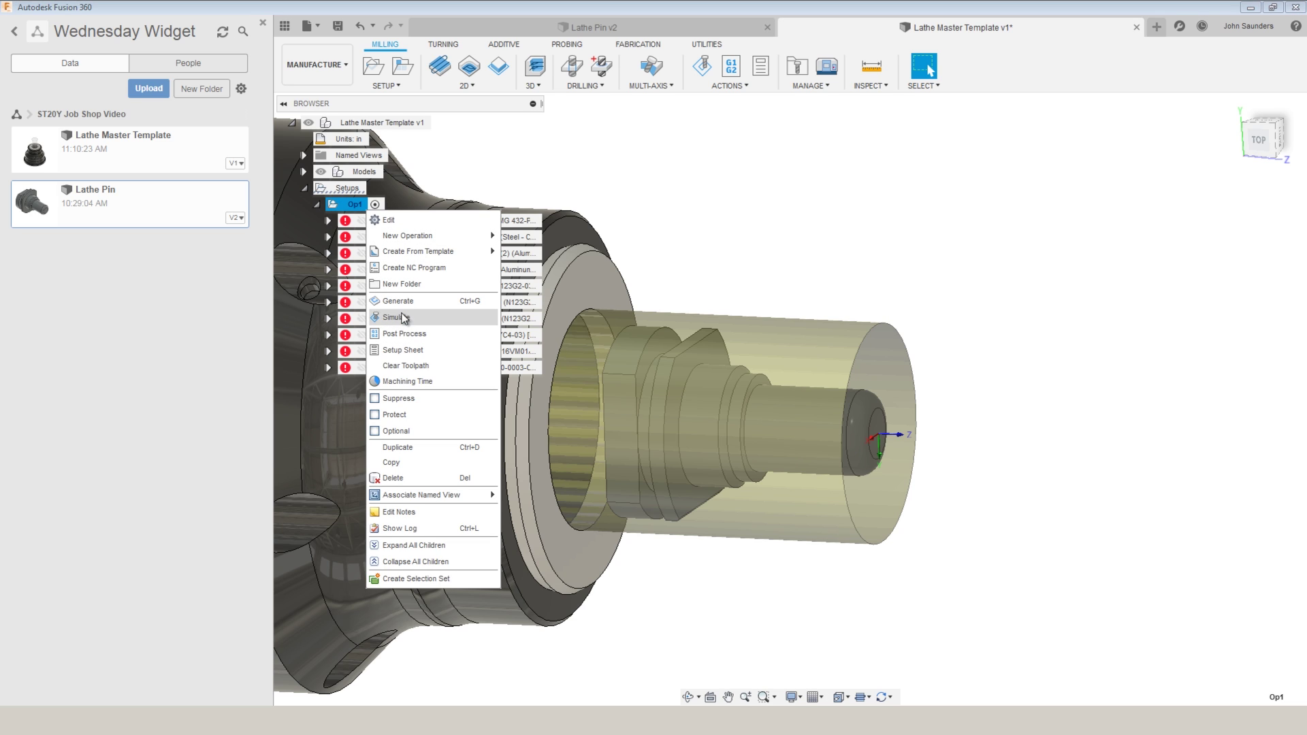
pyautogui.click(398, 301)
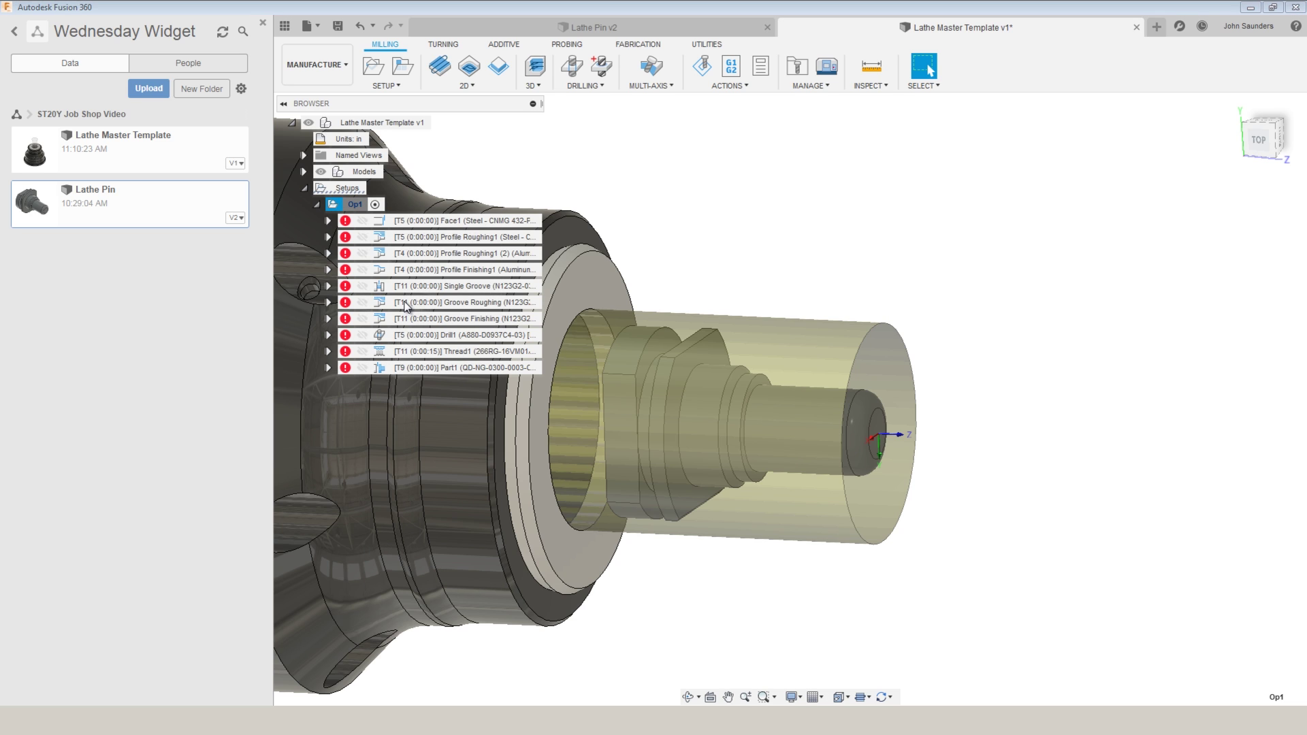
# Preview the Face, Profile Roughing, Profile Finishing and Groove Roughing toolpaths, then check Op1's machining time.
pyautogui.click(1260, 144)
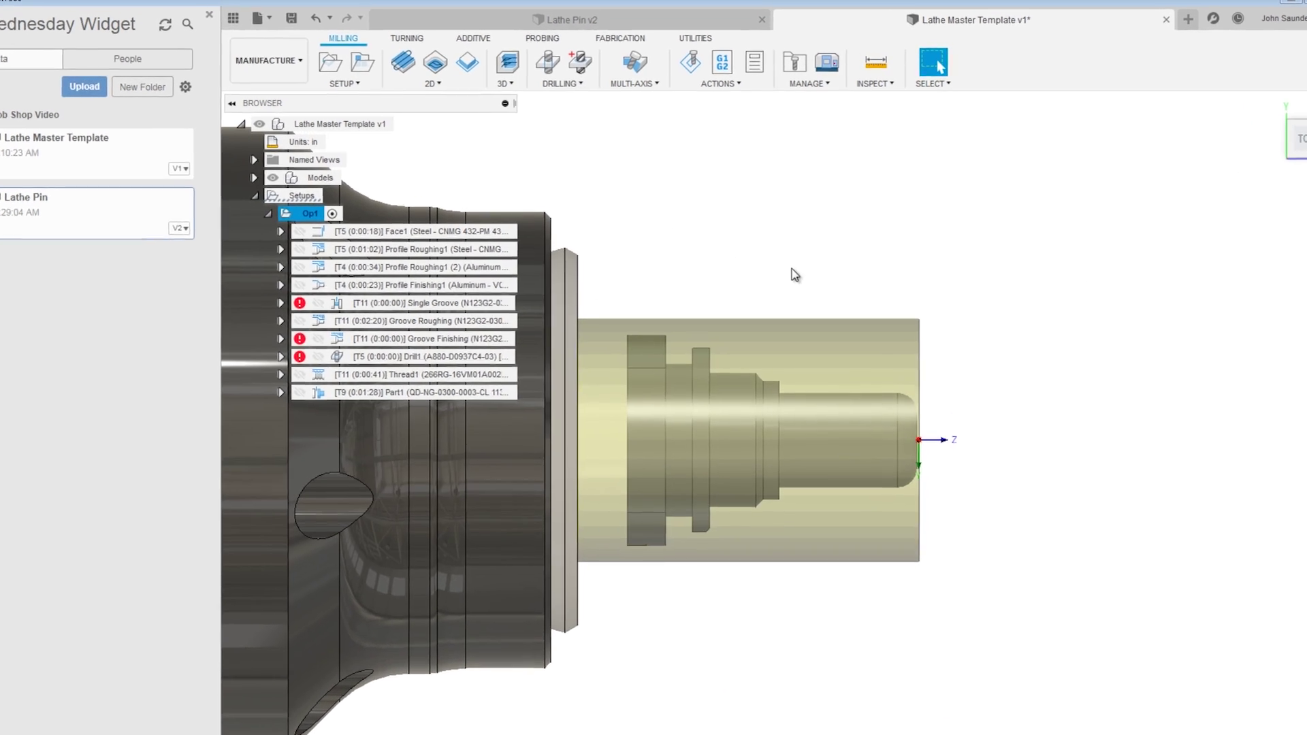
pyautogui.keyDown('shift'); pyautogui.moveTo(787, 262); pyautogui.dragTo(775, 265, button='middle'); pyautogui.keyUp('shift')
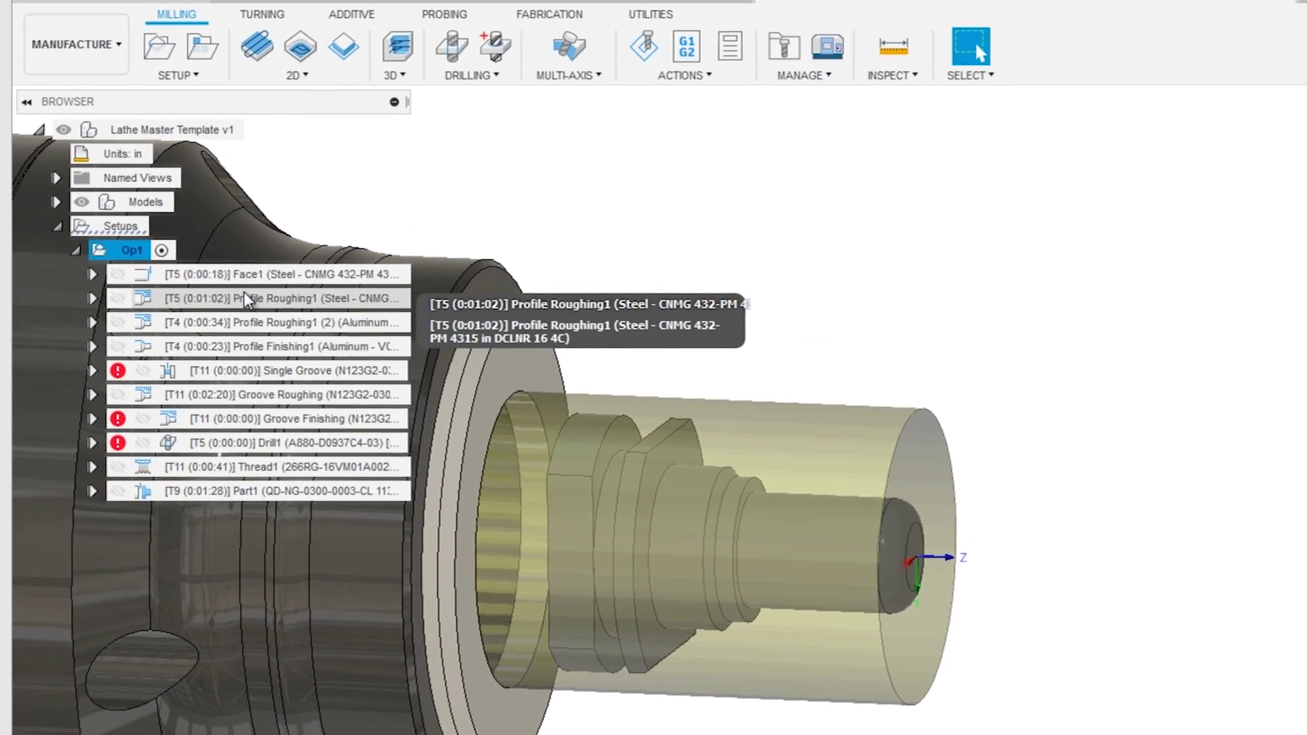
pyautogui.click(300, 249)
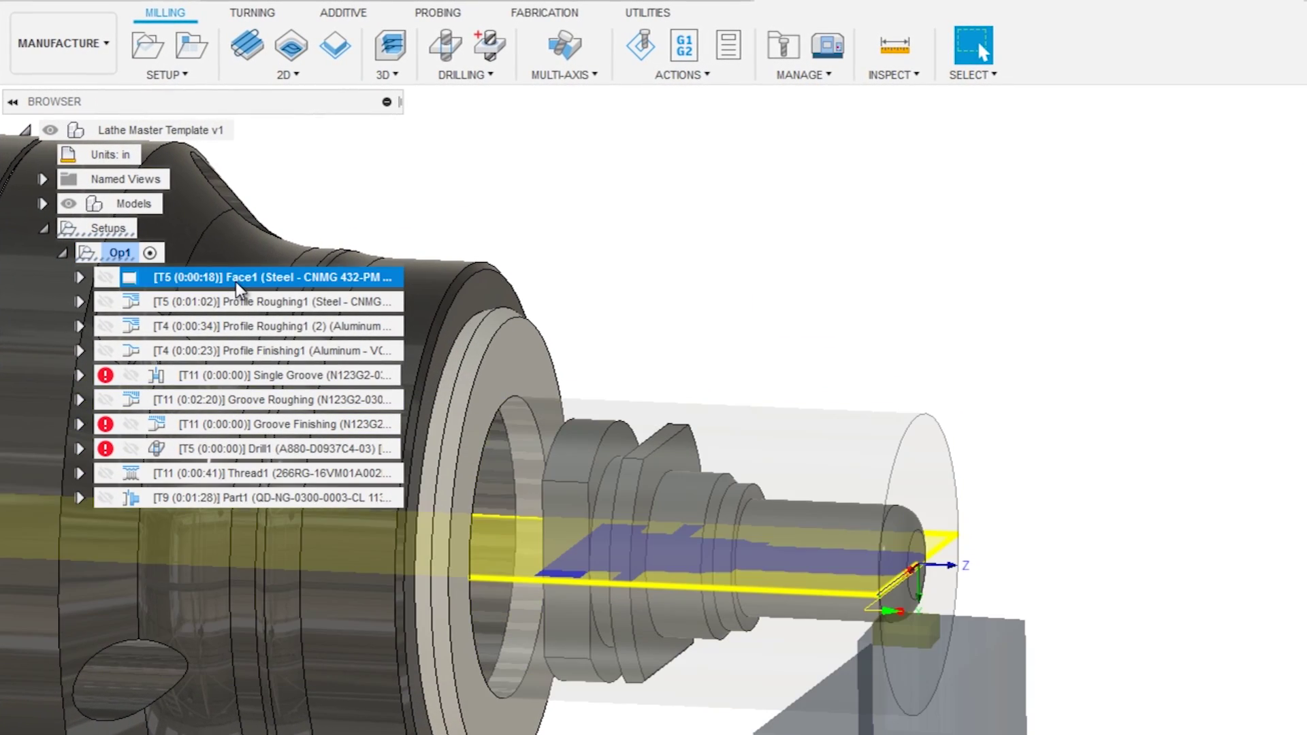
pyautogui.keyDown('shift'); pyautogui.moveTo(757, 378); pyautogui.dragTo(587, 263, button='middle'); pyautogui.keyUp('shift')
pyautogui.click(388, 301)
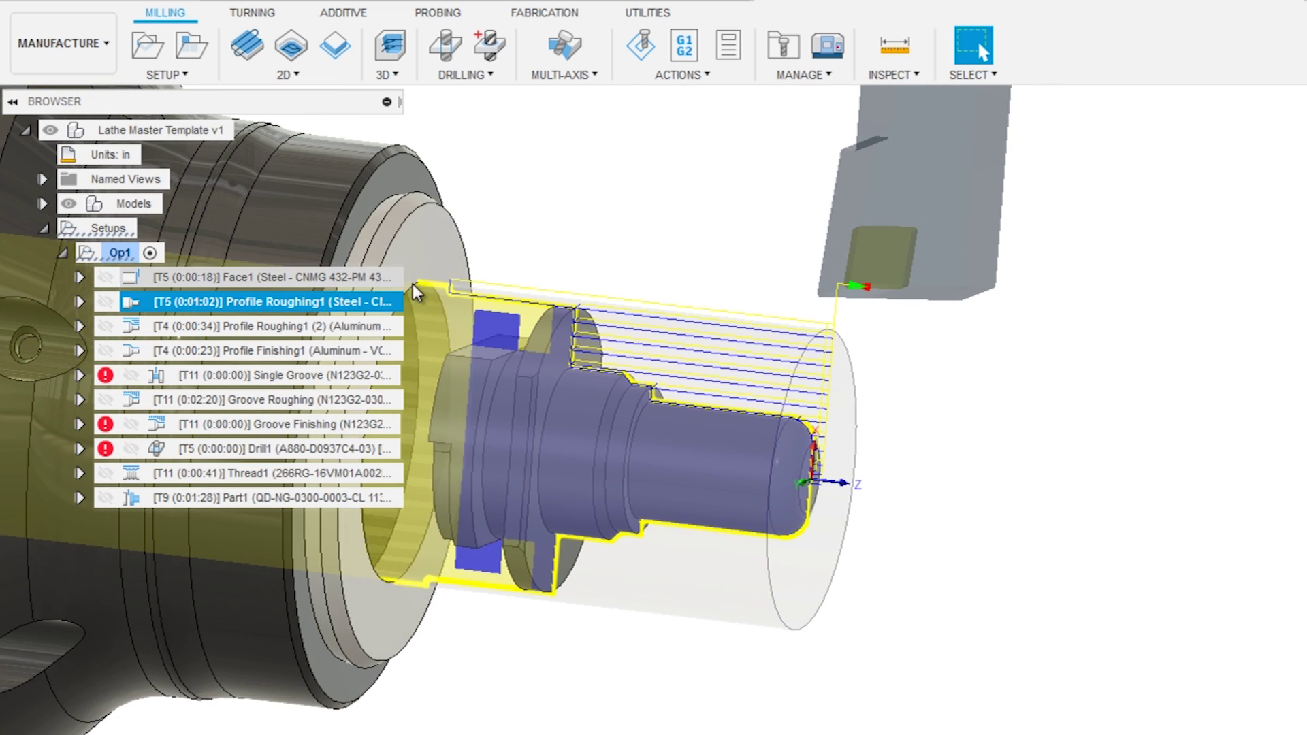
pyautogui.click(361, 333)
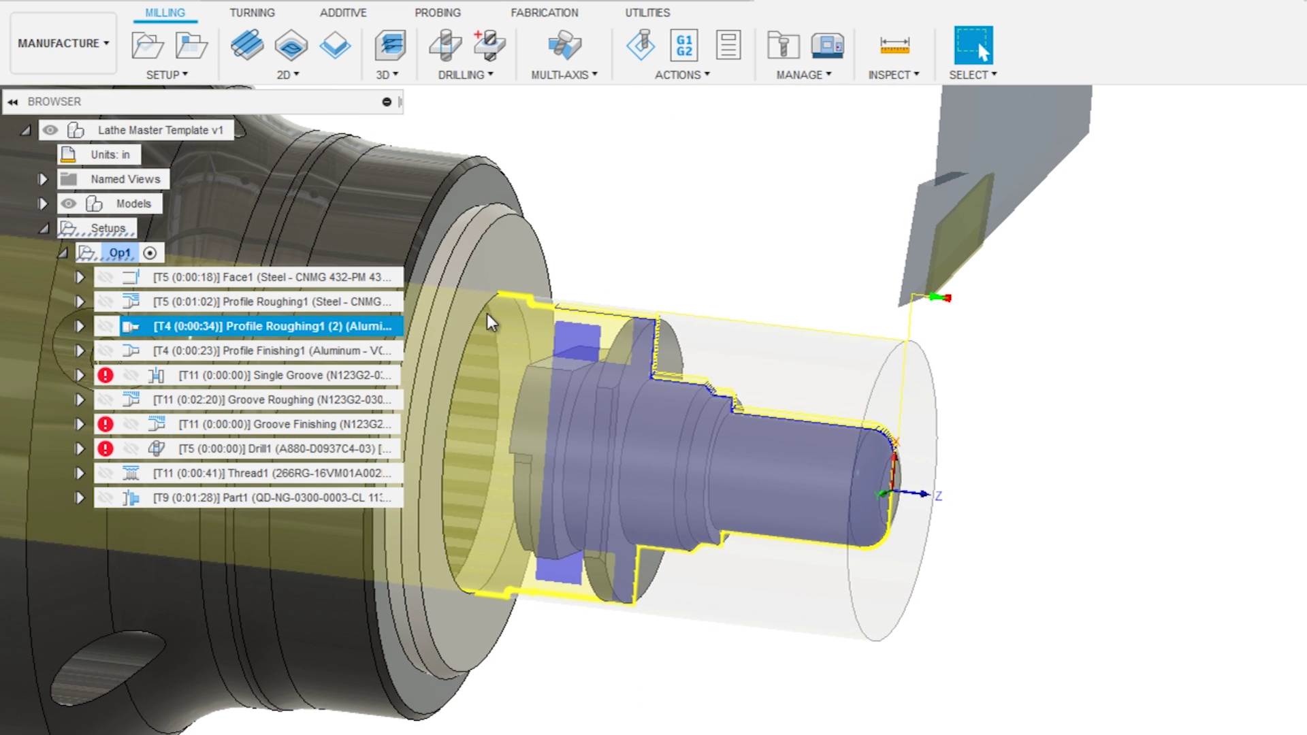
pyautogui.click(297, 353)
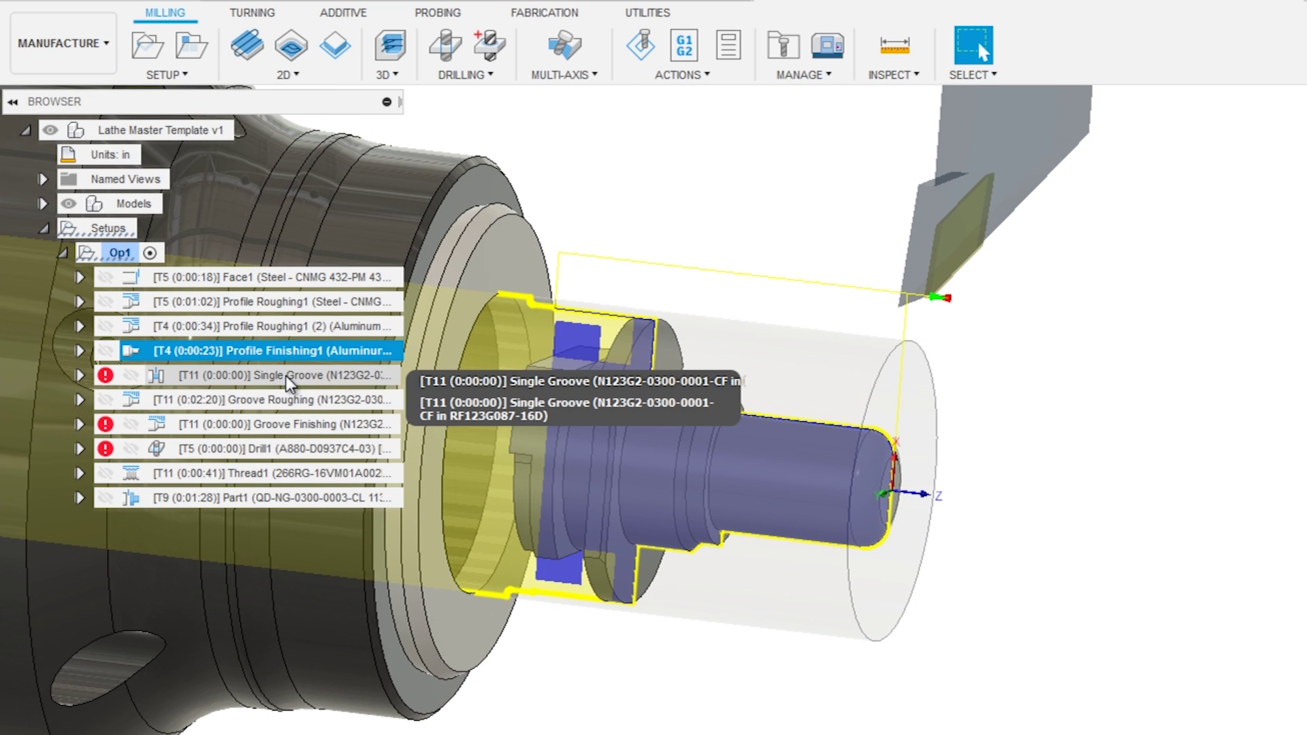
pyautogui.click(282, 401)
pyautogui.keyDown('shift'); pyautogui.moveTo(599, 334); pyautogui.dragTo(914, 312, button='middle'); pyautogui.keyUp('shift')
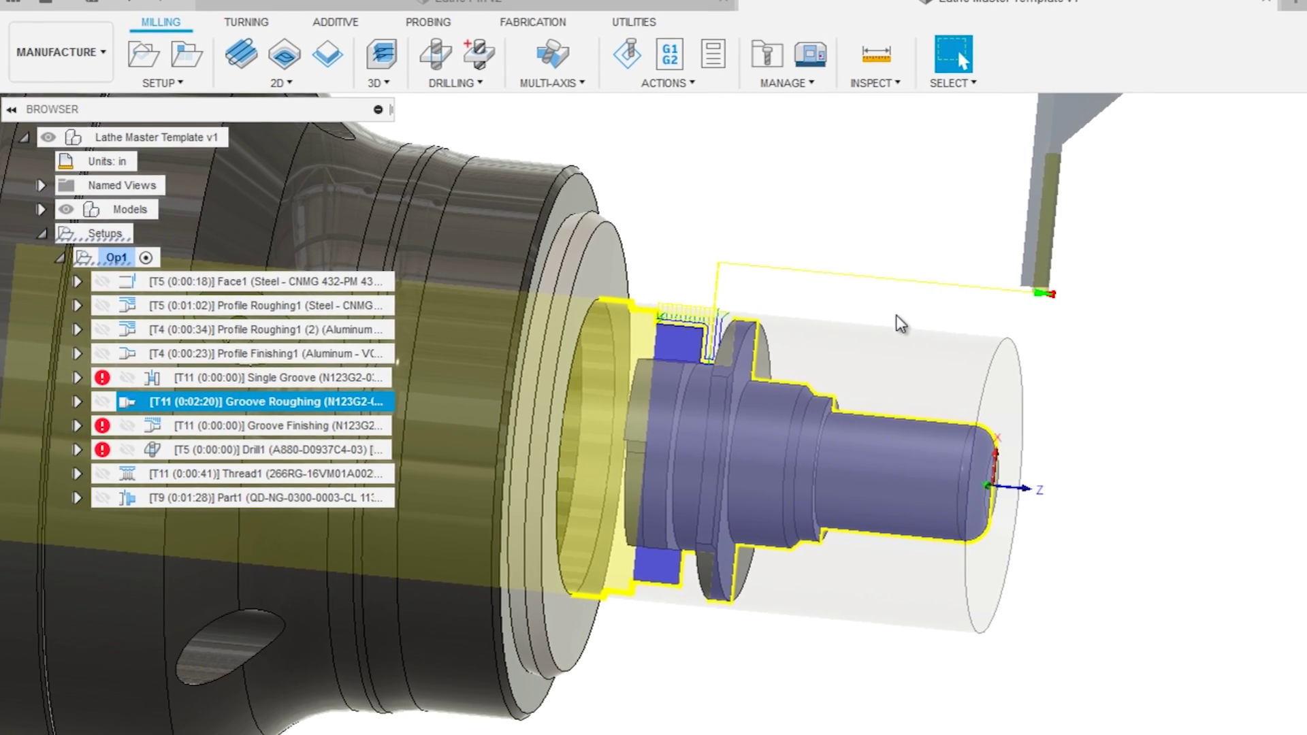
pyautogui.rightClick(101, 259)
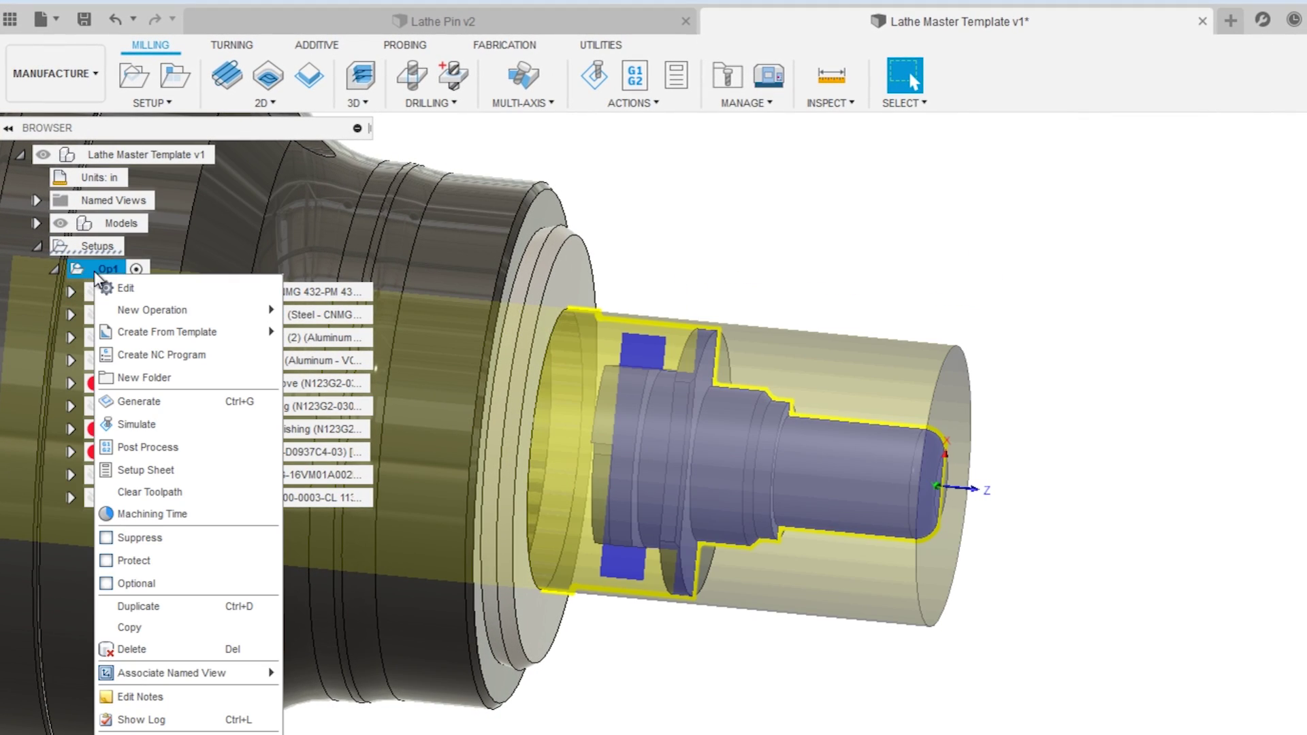
pyautogui.click(170, 513)
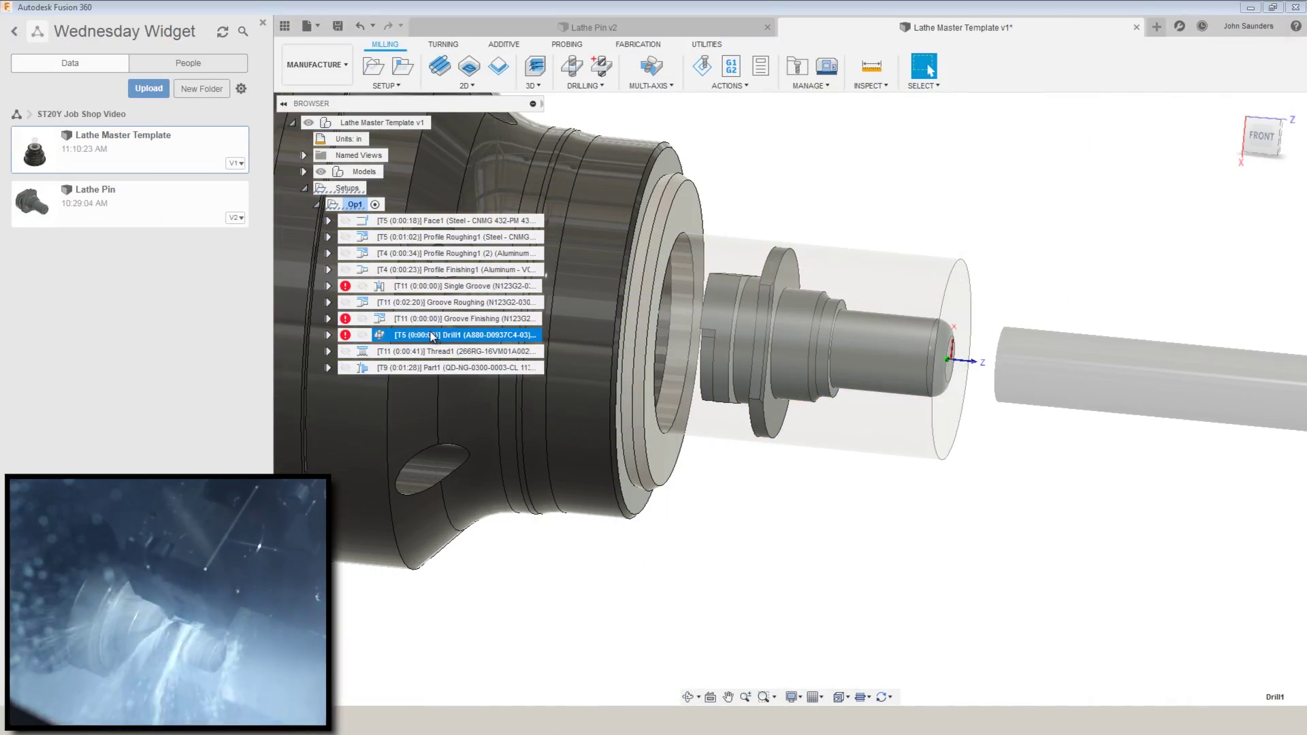
# Delete the Drill1 and Thread1 operations and preview the Groove Finishing and Single Groove toolpaths.
pyautogui.press('Delete')
pyautogui.click(431, 335)
pyautogui.press('Delete')
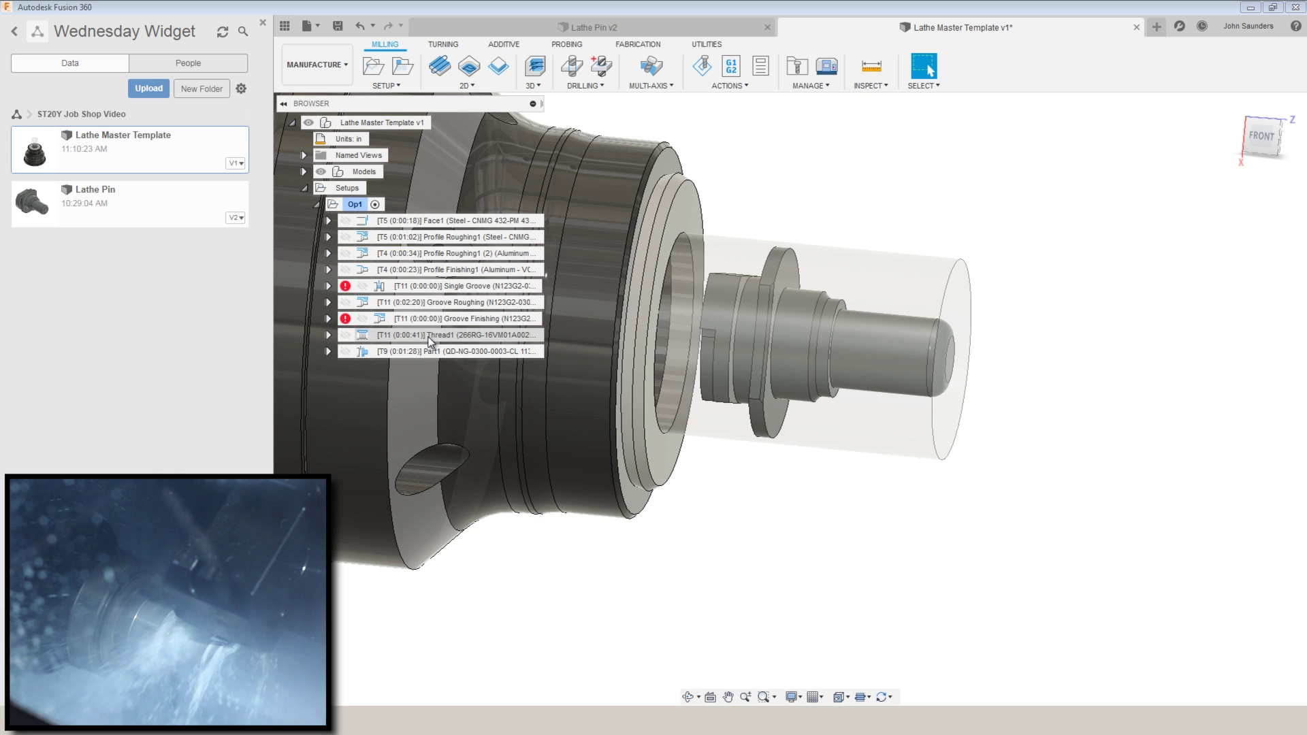
pyautogui.click(434, 320)
pyautogui.click(448, 290)
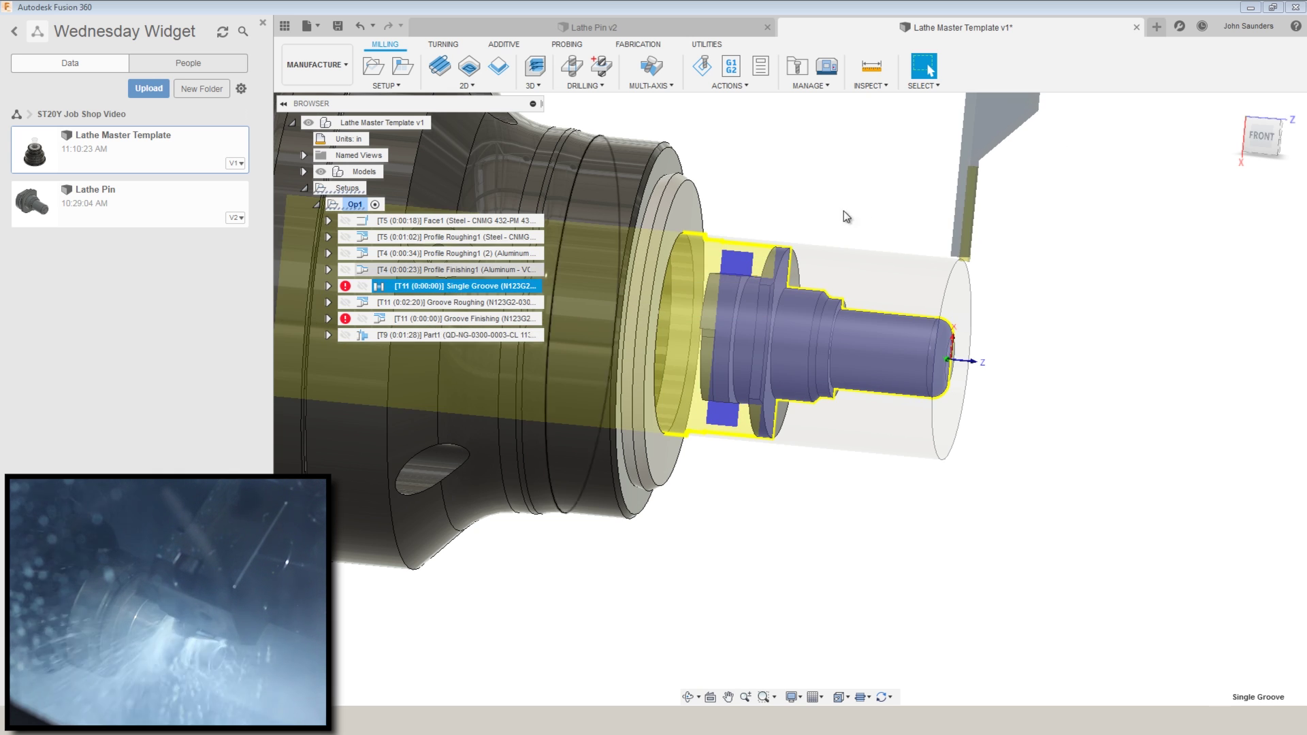
pyautogui.scroll(5, 839, 252)
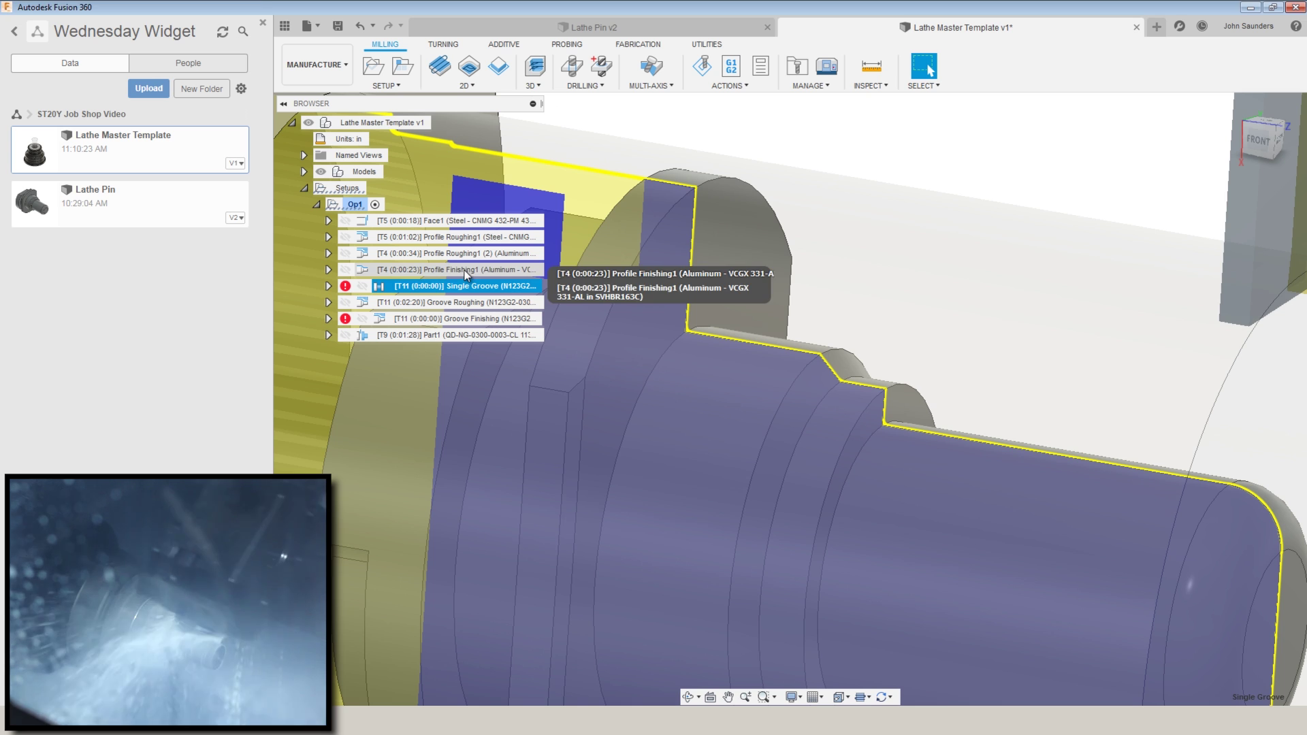
# Inspect Profile Finishing1's cutting tool, then open Single Groove for editing.
pyautogui.click(465, 271)
pyautogui.rightClick(465, 273)
pyautogui.click(497, 302)
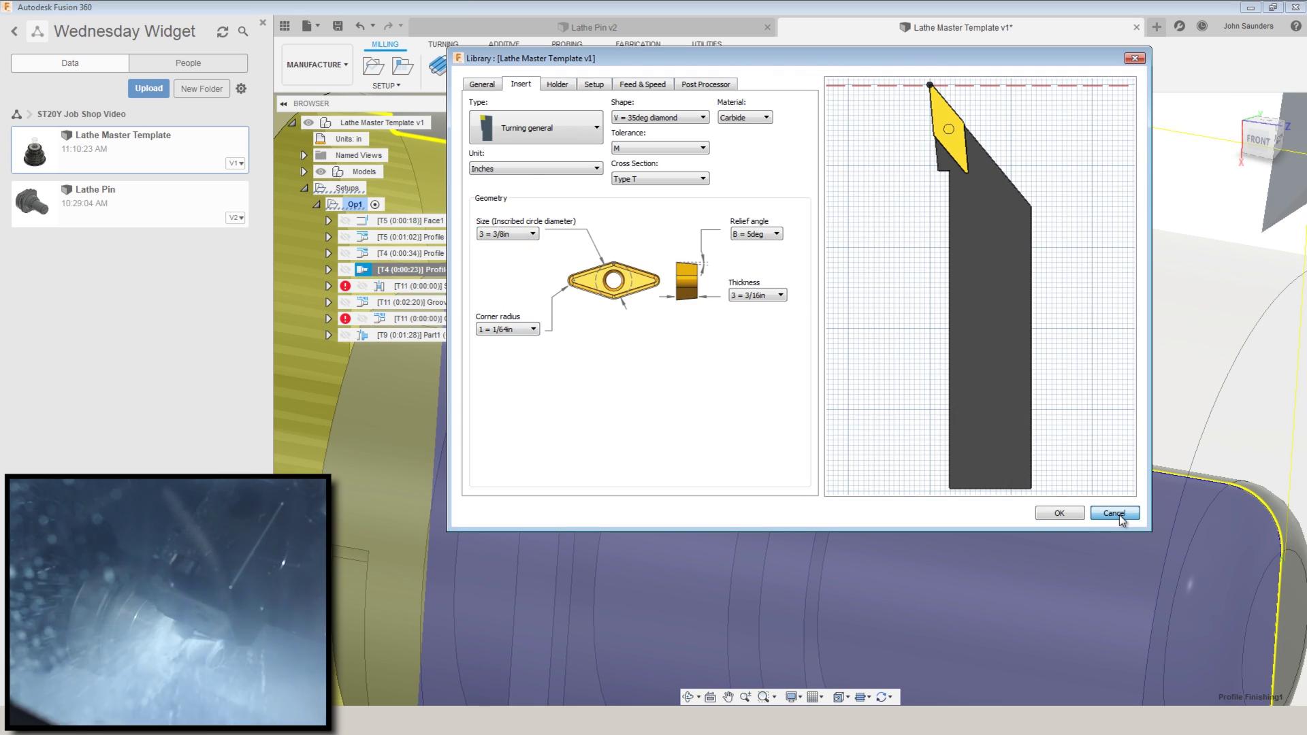
pyautogui.click(1117, 515)
pyautogui.rightClick(480, 288)
pyautogui.click(533, 12)
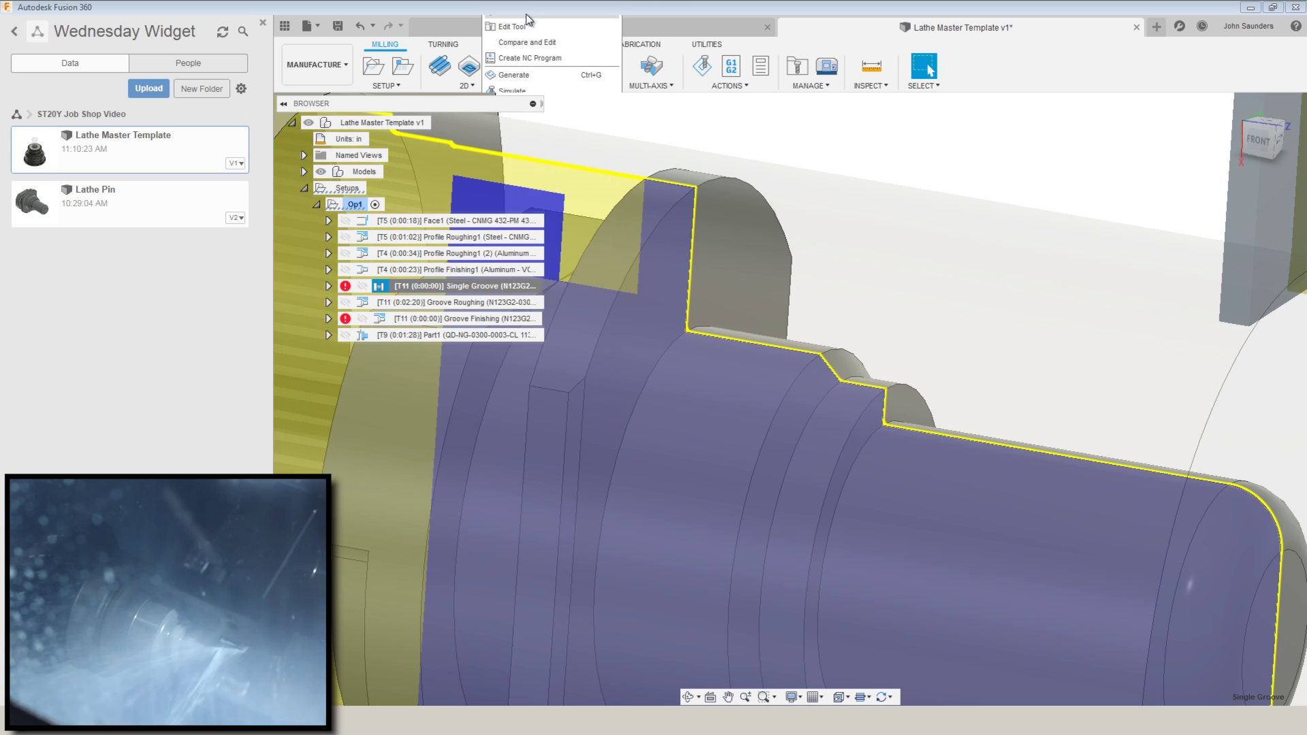
# Set the Single Groove positions to the pin's circular edges and regenerate the toolpath.
pyautogui.click(1080, 155)
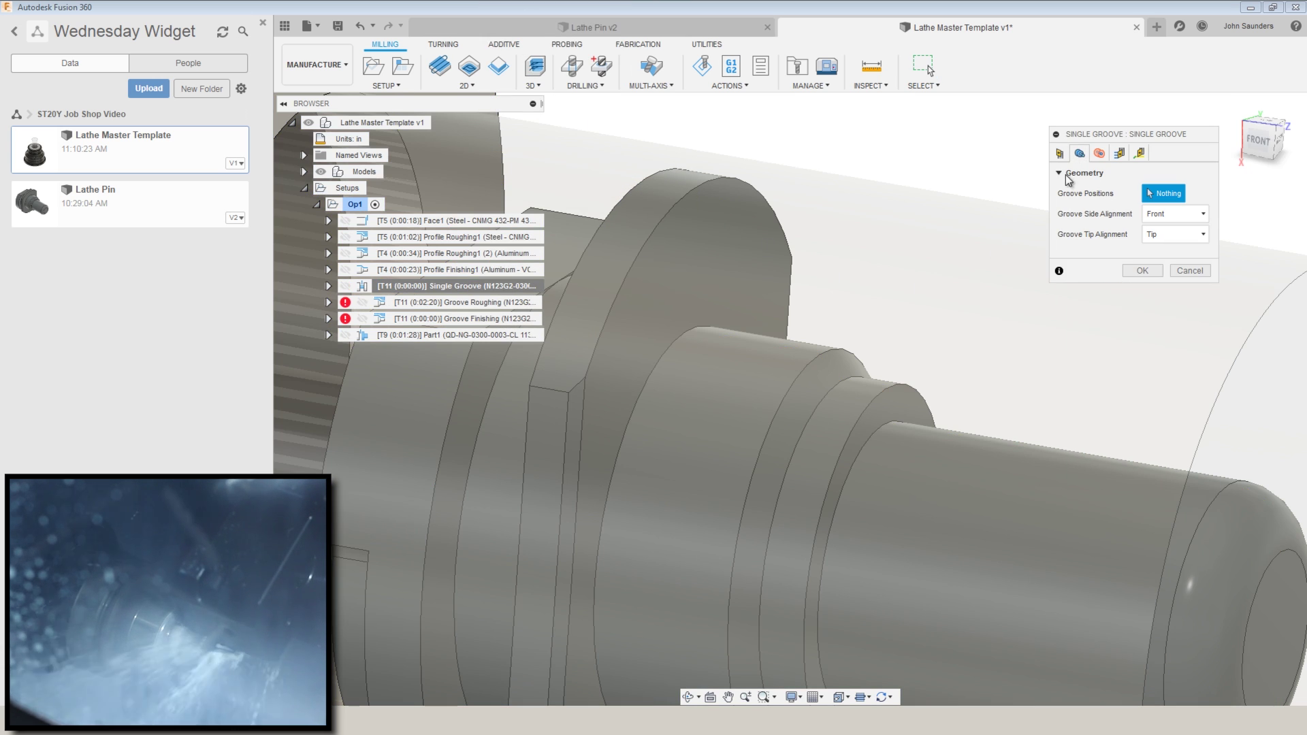
pyautogui.click(894, 430)
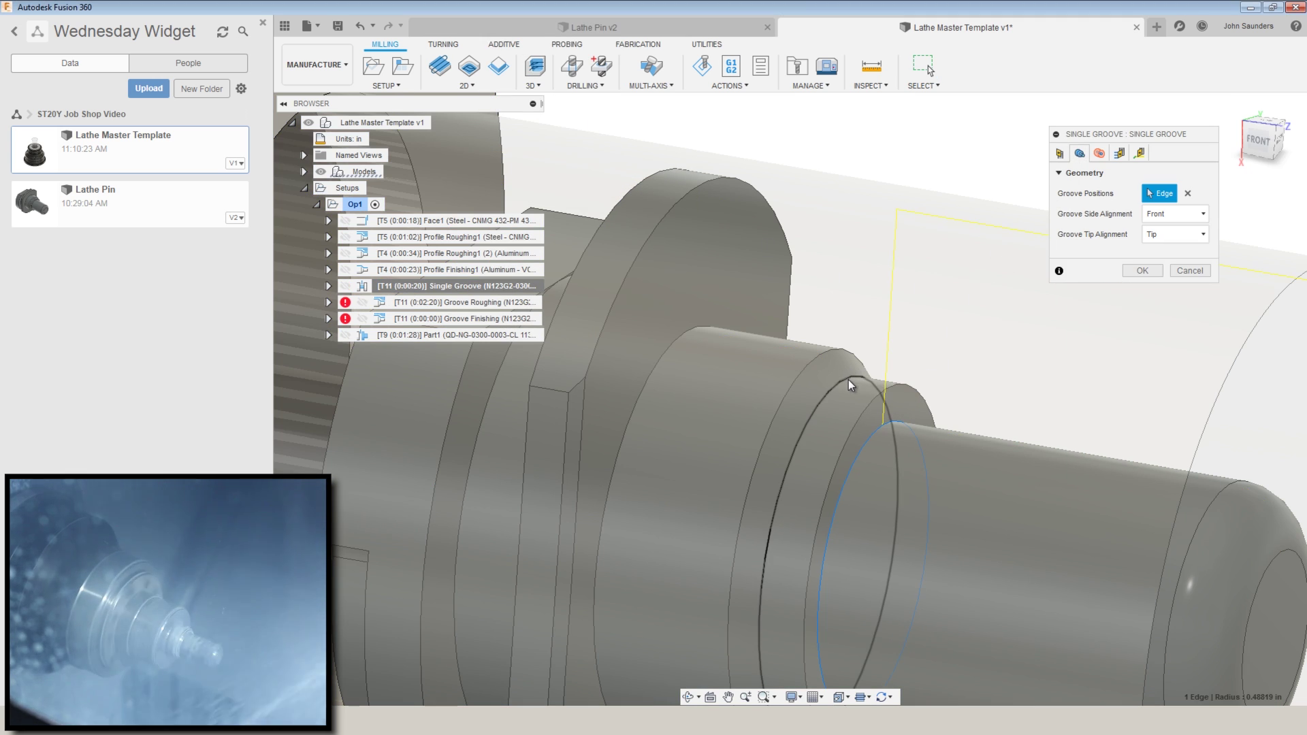
pyautogui.click(850, 385)
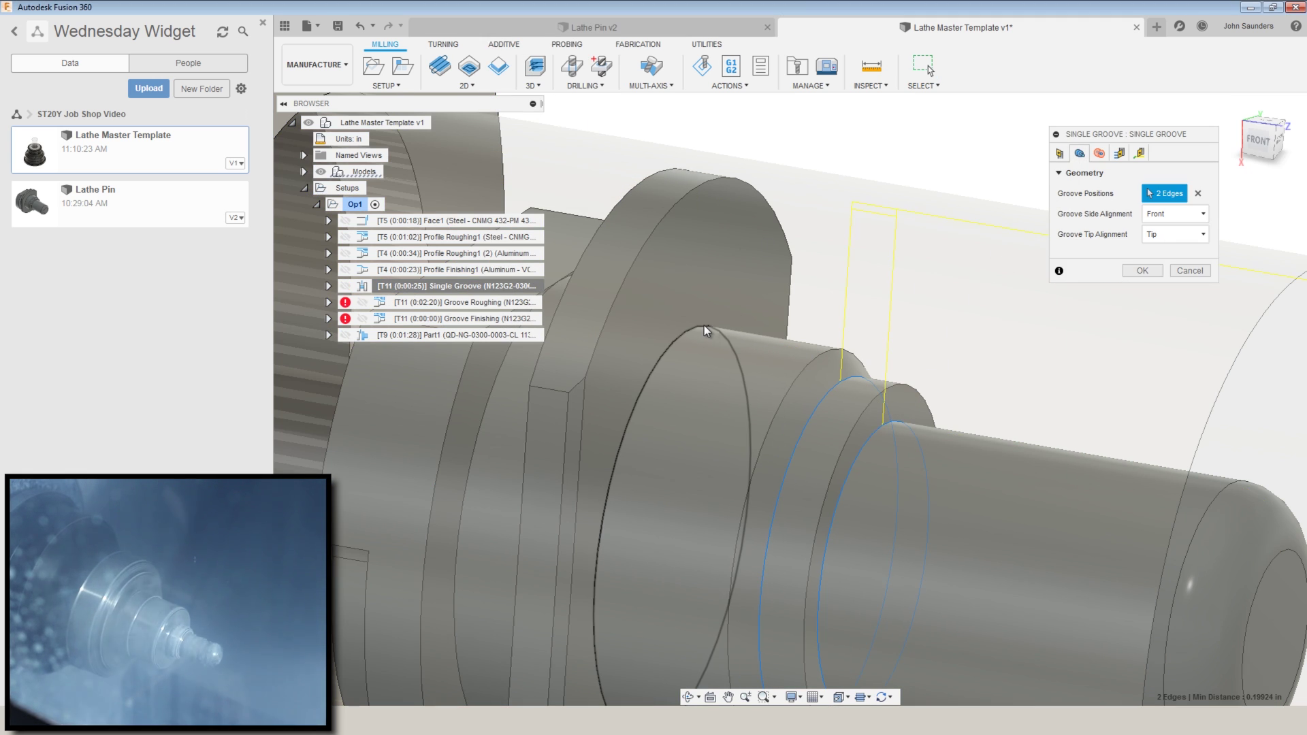
pyautogui.click(1133, 274)
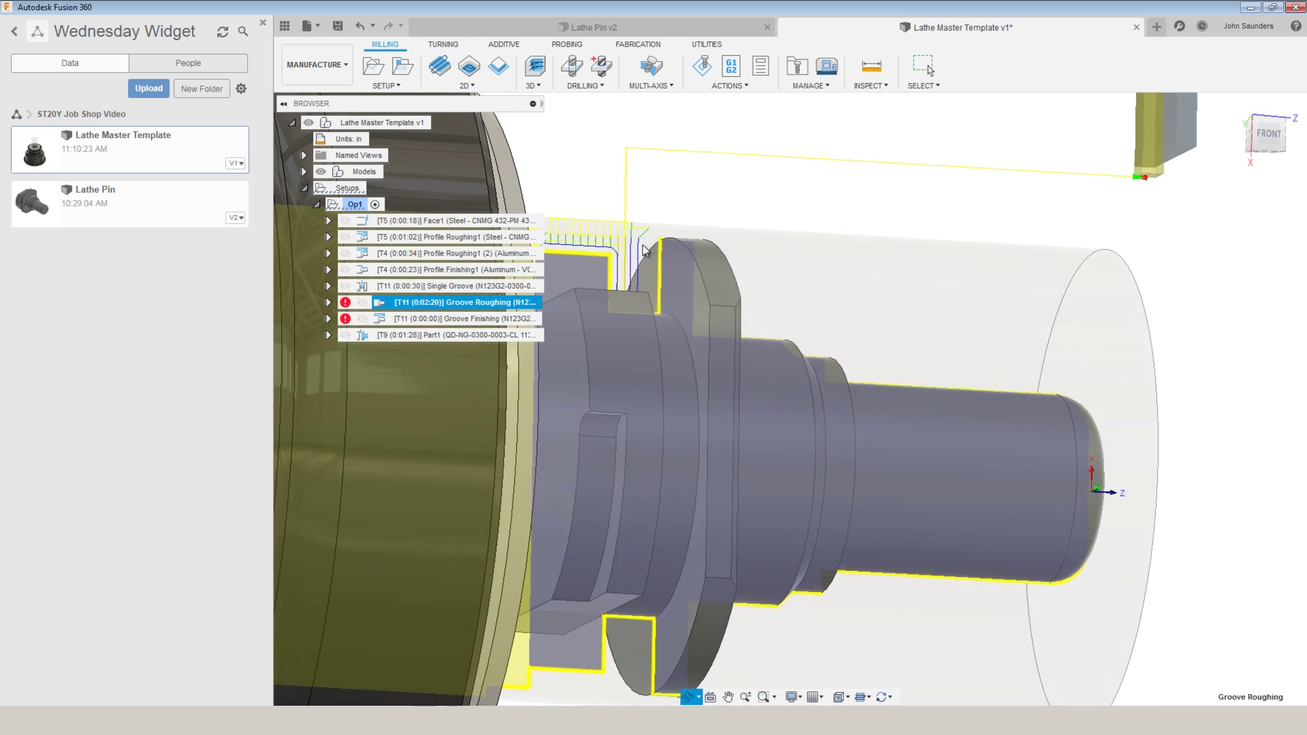
# Set Groove Roughing's Front and Back Mode to Selection, using the flange face and back face.
pyautogui.rightClick(516, 311)
pyautogui.click(593, 13)
pyautogui.click(1105, 145)
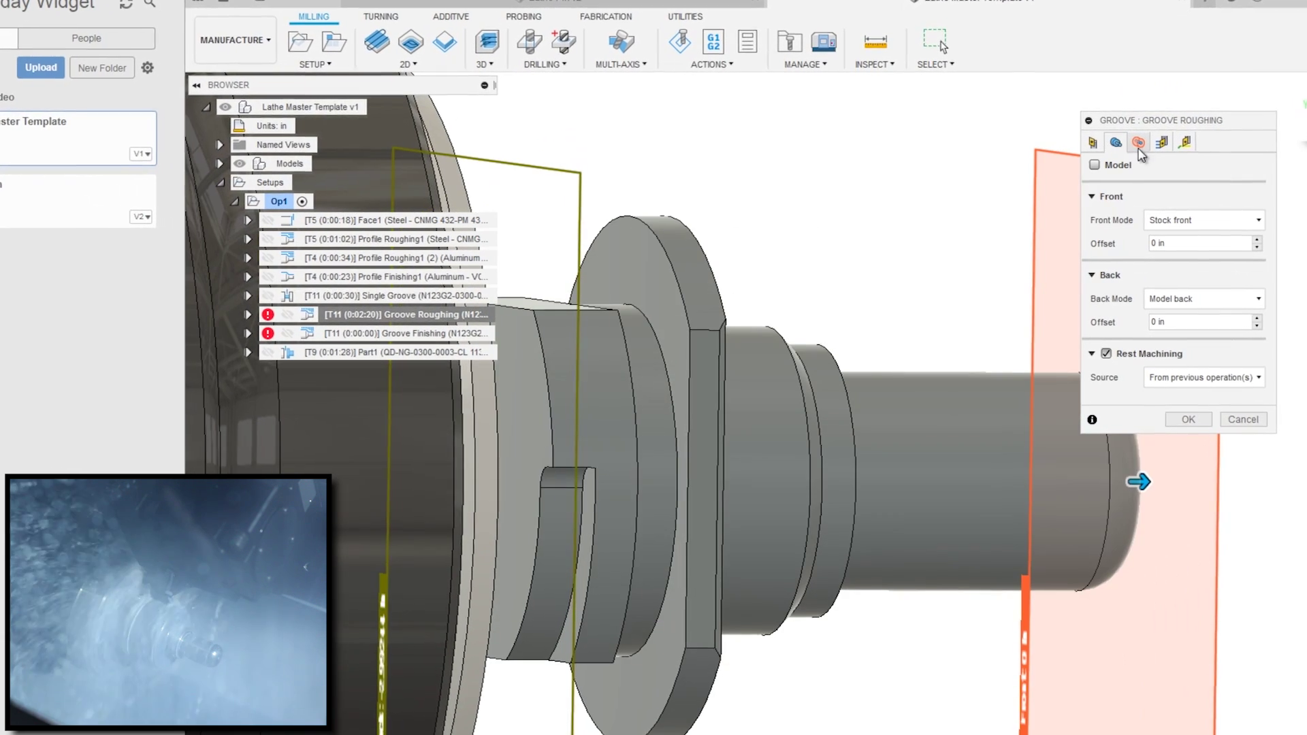
pyautogui.click(1158, 220)
pyautogui.click(1186, 294)
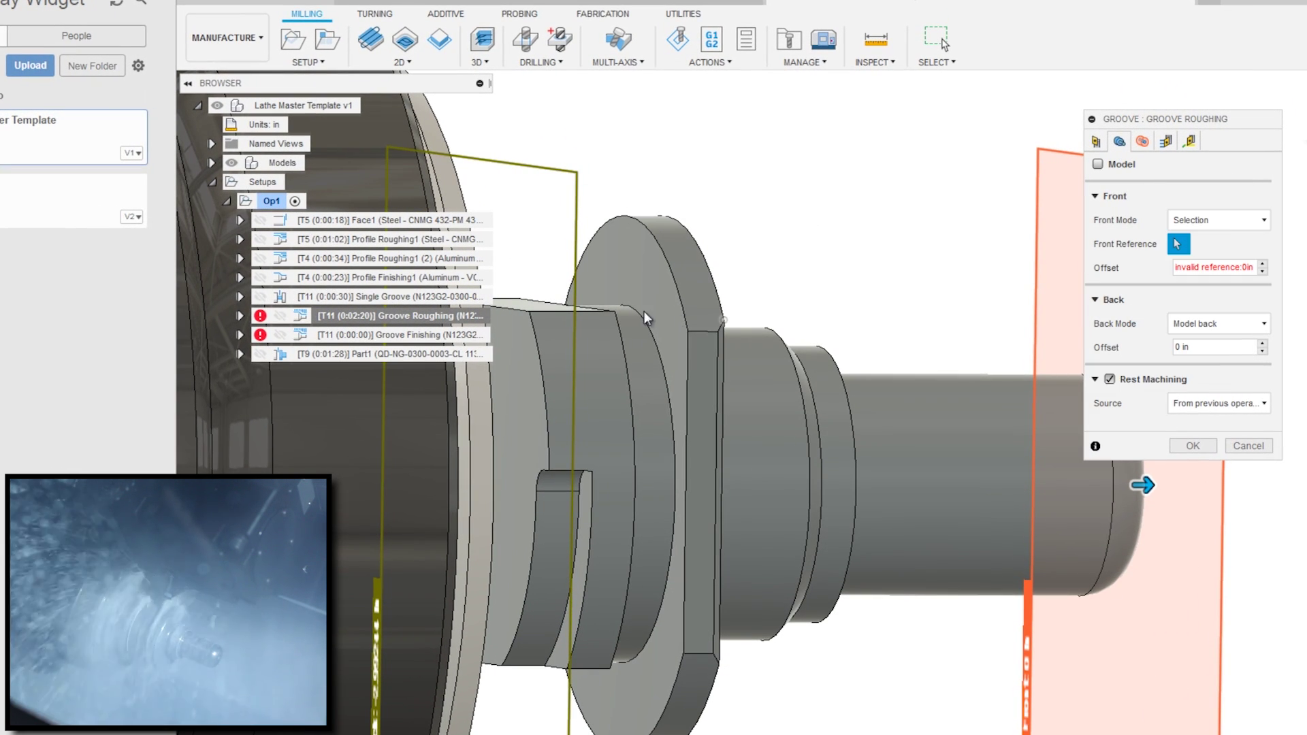
pyautogui.click(631, 271)
pyautogui.click(1202, 325)
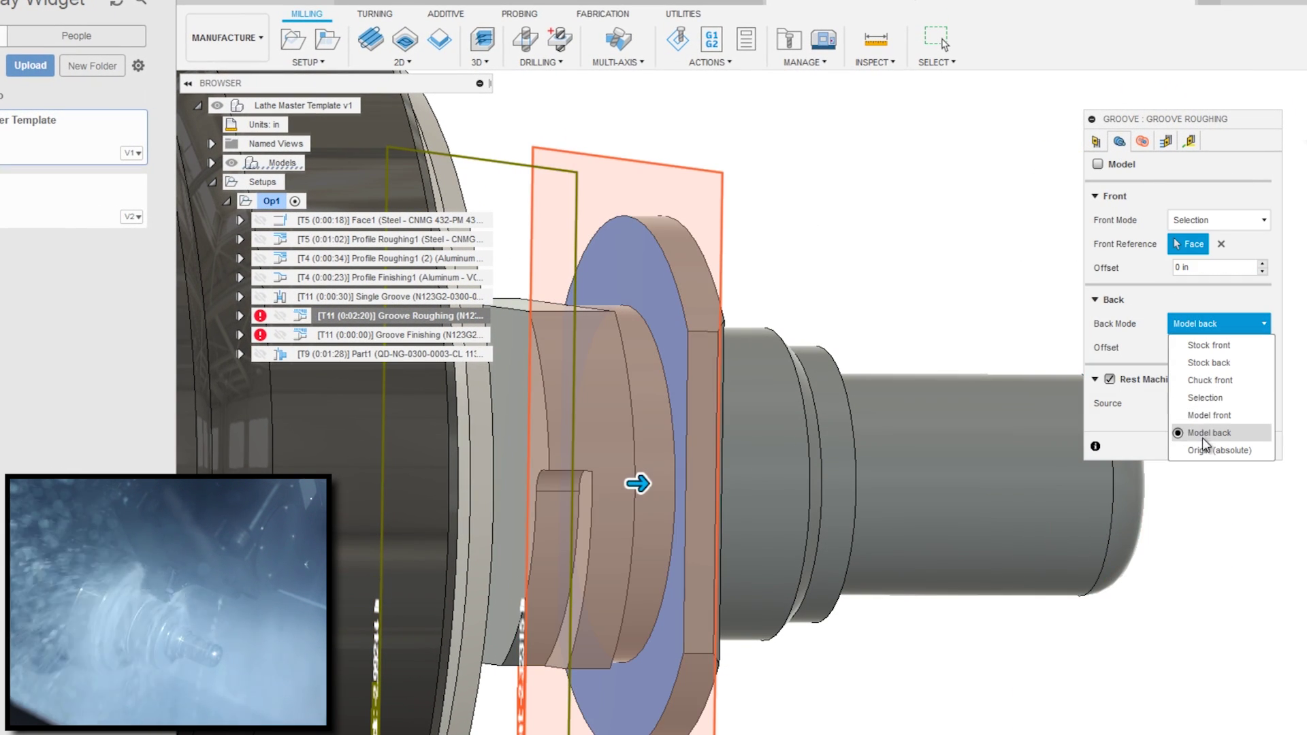
pyautogui.click(1206, 397)
pyautogui.click(569, 476)
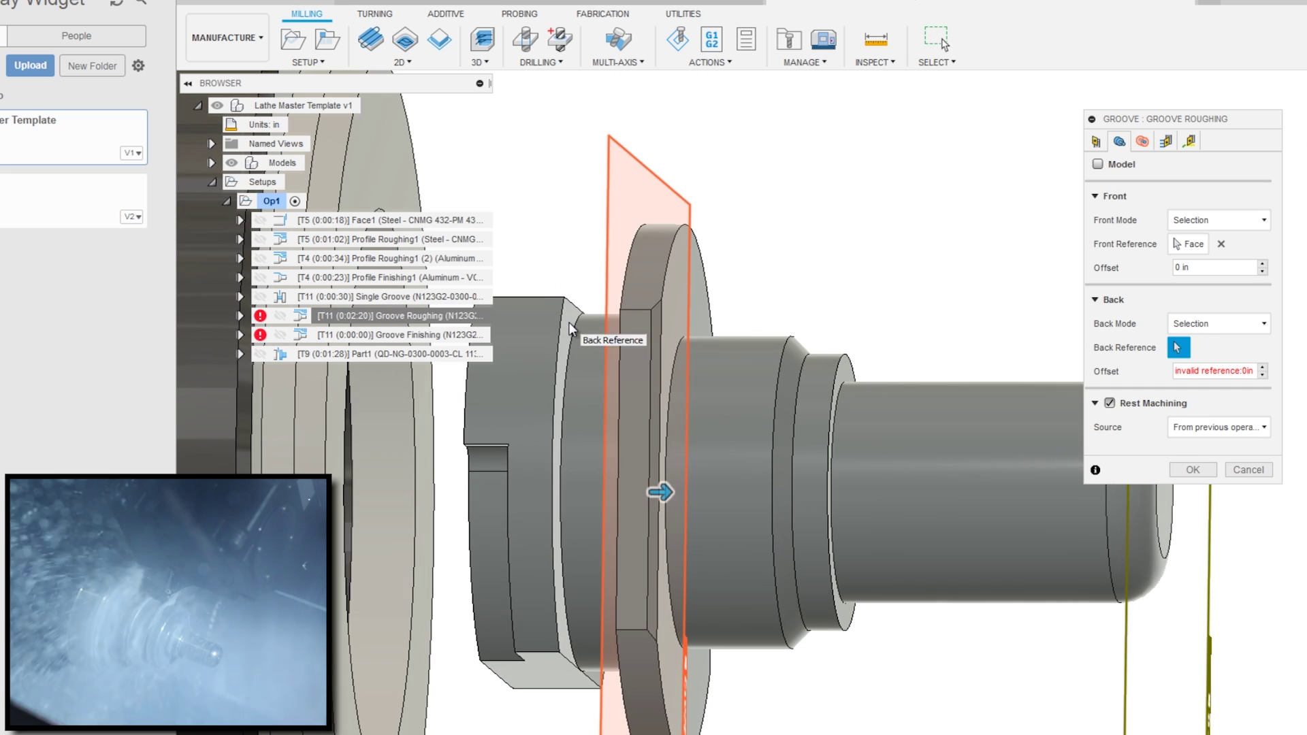
pyautogui.click(1193, 469)
pyautogui.click(280, 199)
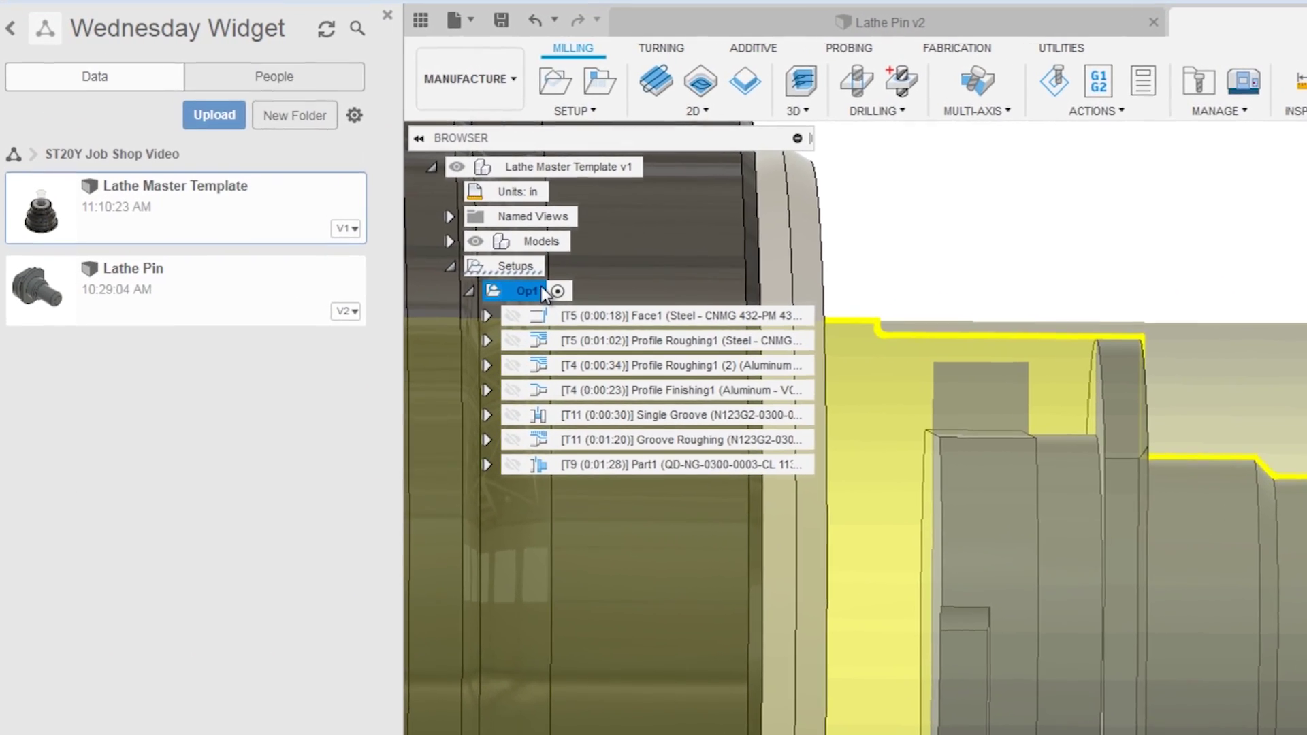
# Create NC program 7001 for HAAS ST-20Y with 1800 max spindle speed and all Op1 operations.
pyautogui.click(620, 110)
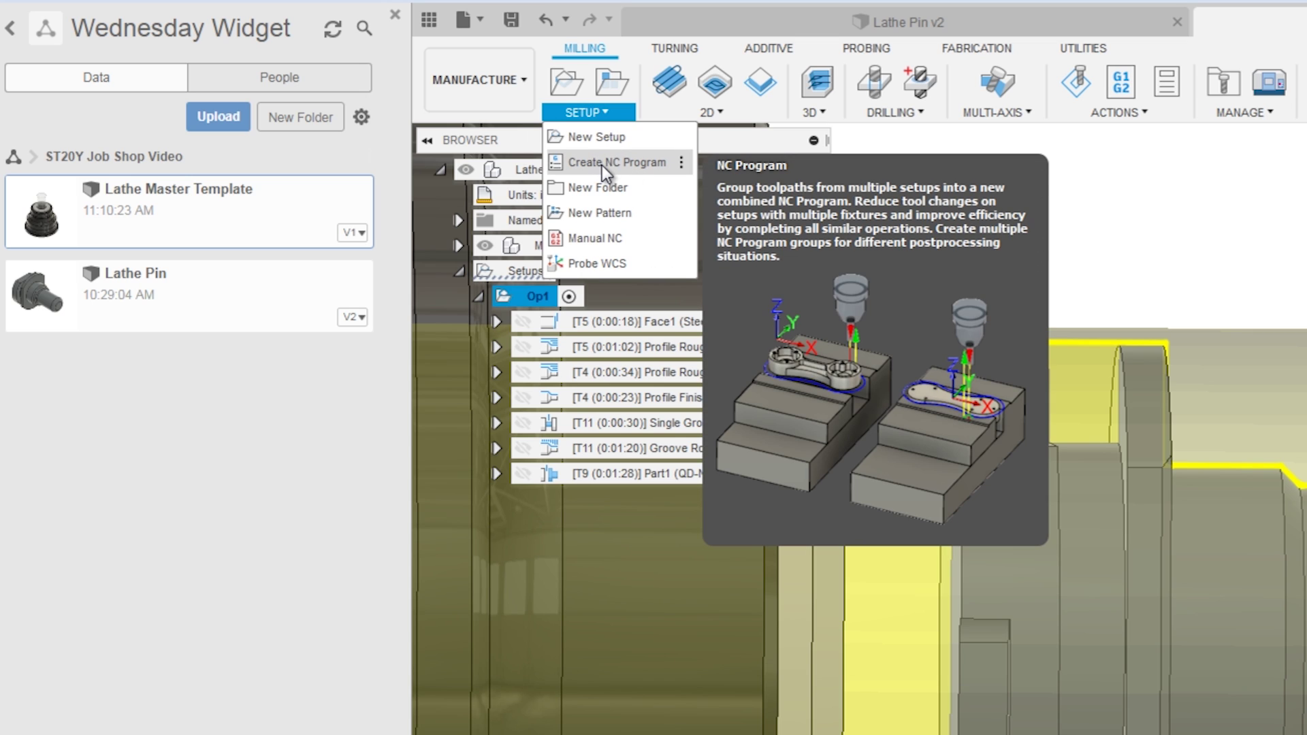
pyautogui.click(602, 165)
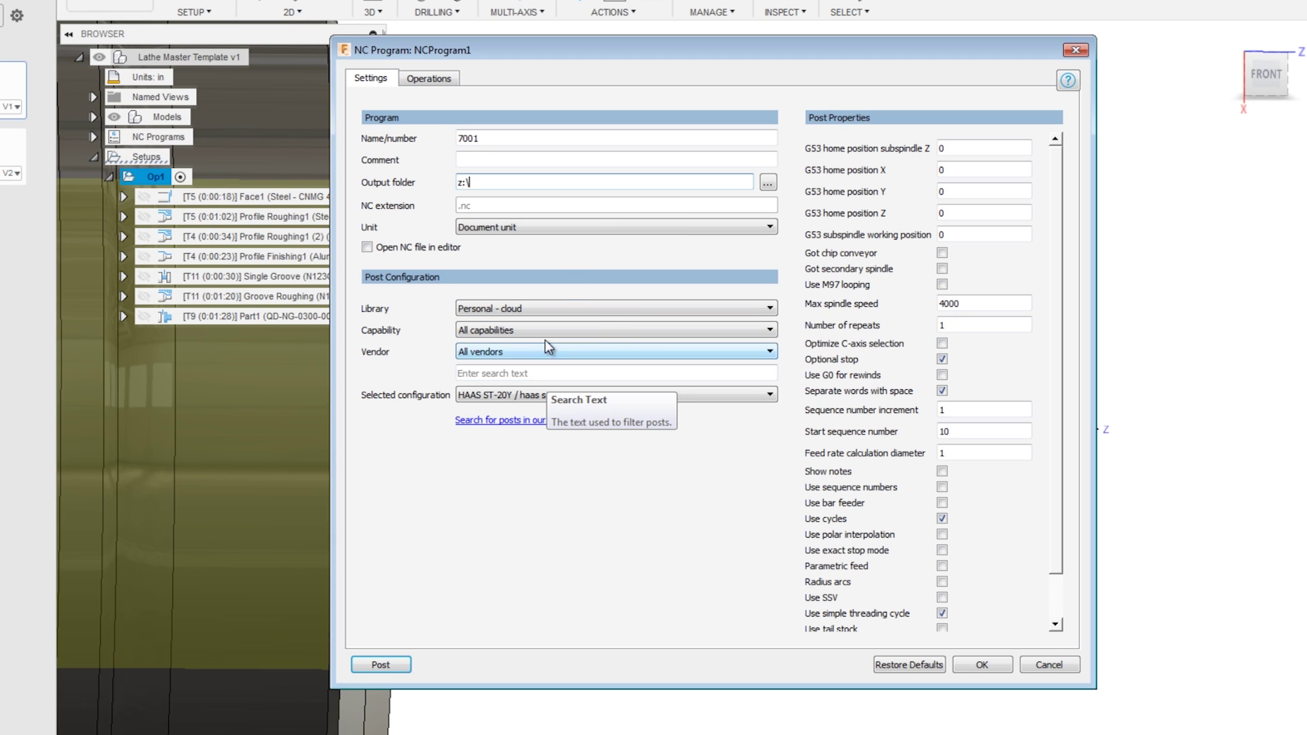
pyautogui.click(528, 395)
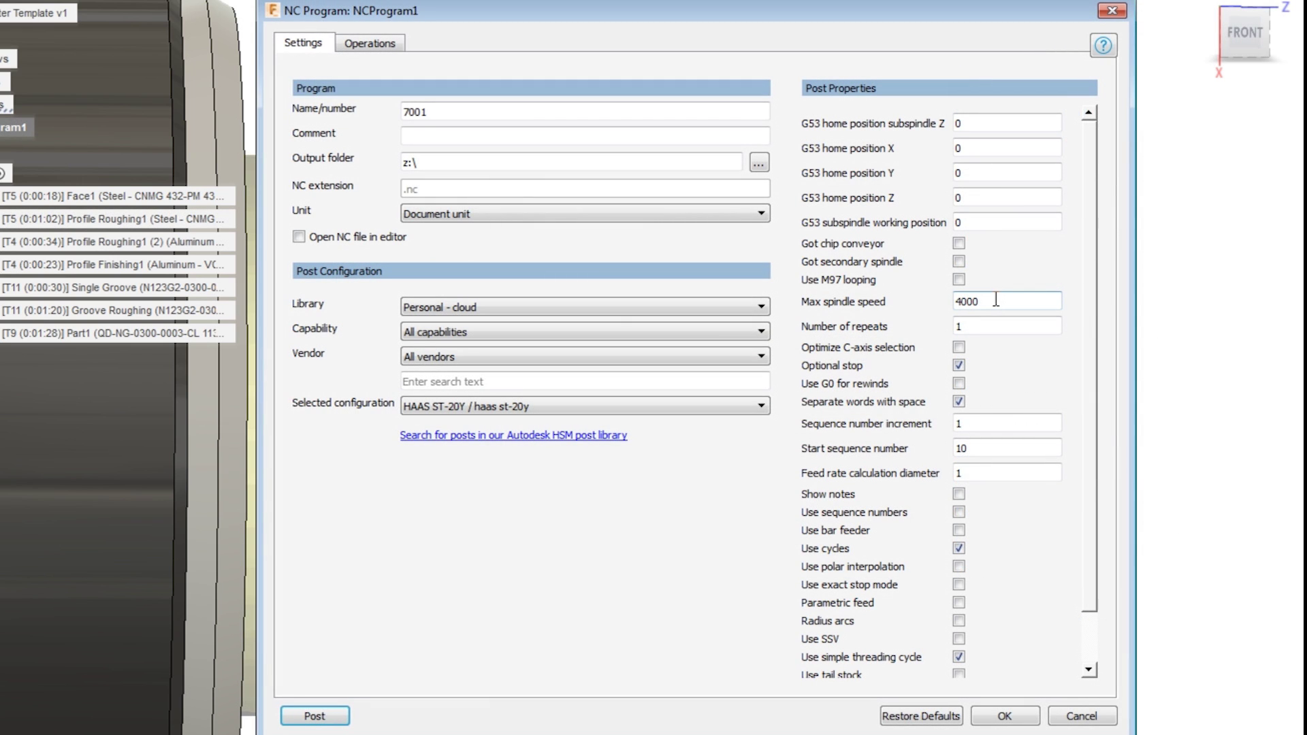
pyautogui.doubleClick(996, 300)
pyautogui.write('18')
pyautogui.click(376, 48)
pyautogui.click(361, 96)
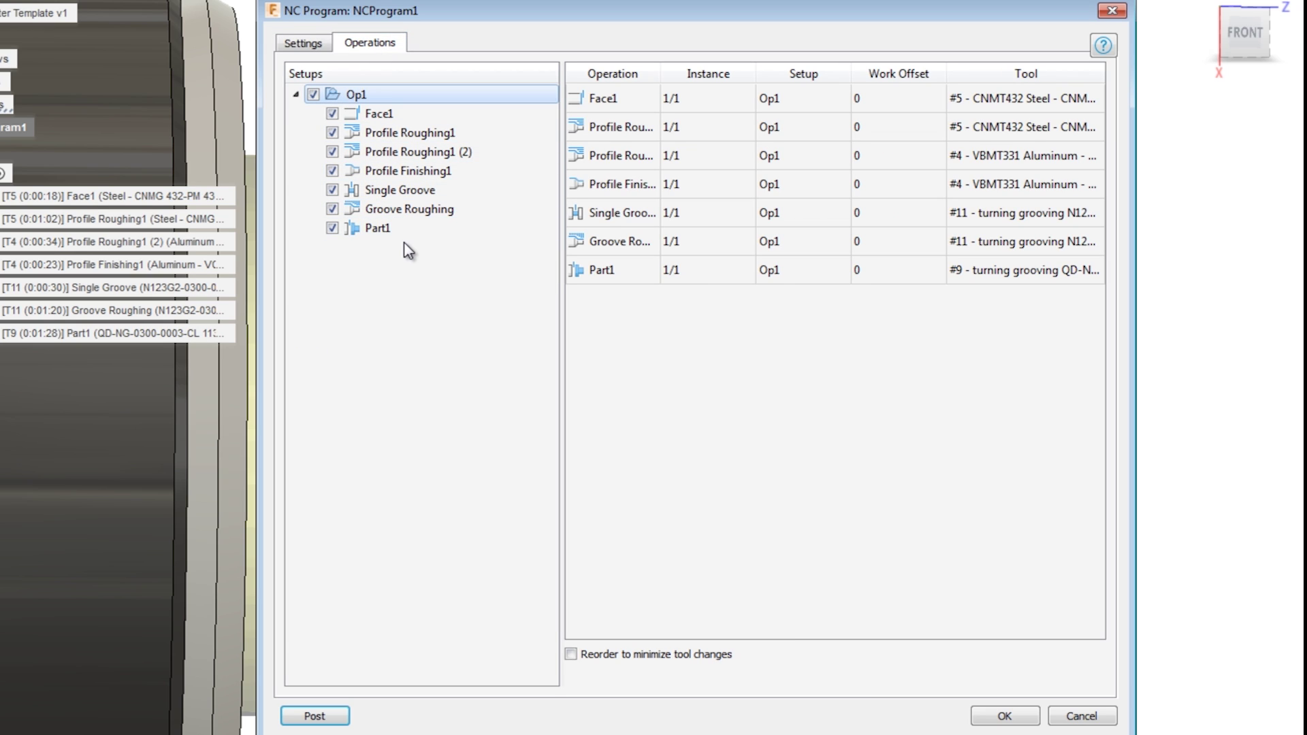
pyautogui.click(1005, 716)
pyautogui.scroll(3, 893, 447)
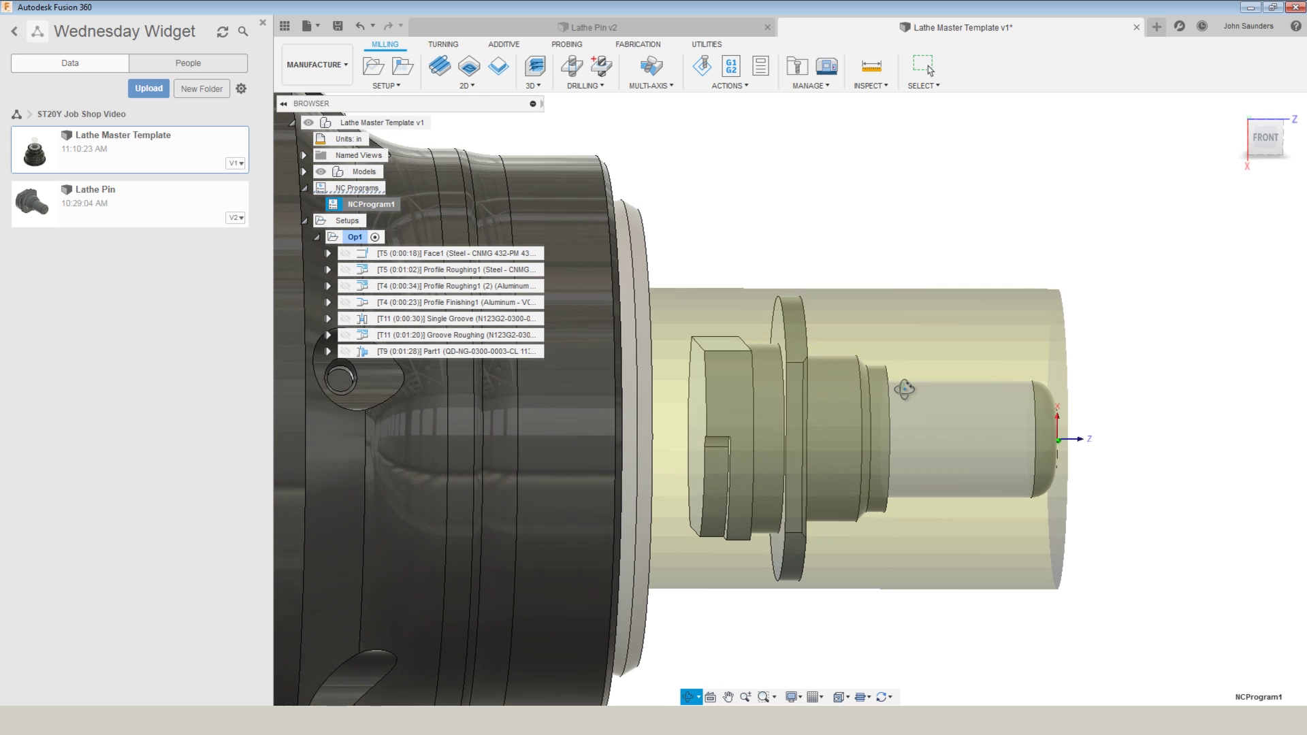
# Review NCProgram1's post settings without changes, then post it to generate 7001.nc.
pyautogui.keyDown('shift'); pyautogui.moveTo(905, 390); pyautogui.dragTo(913, 400, button='middle'); pyautogui.keyUp('shift')
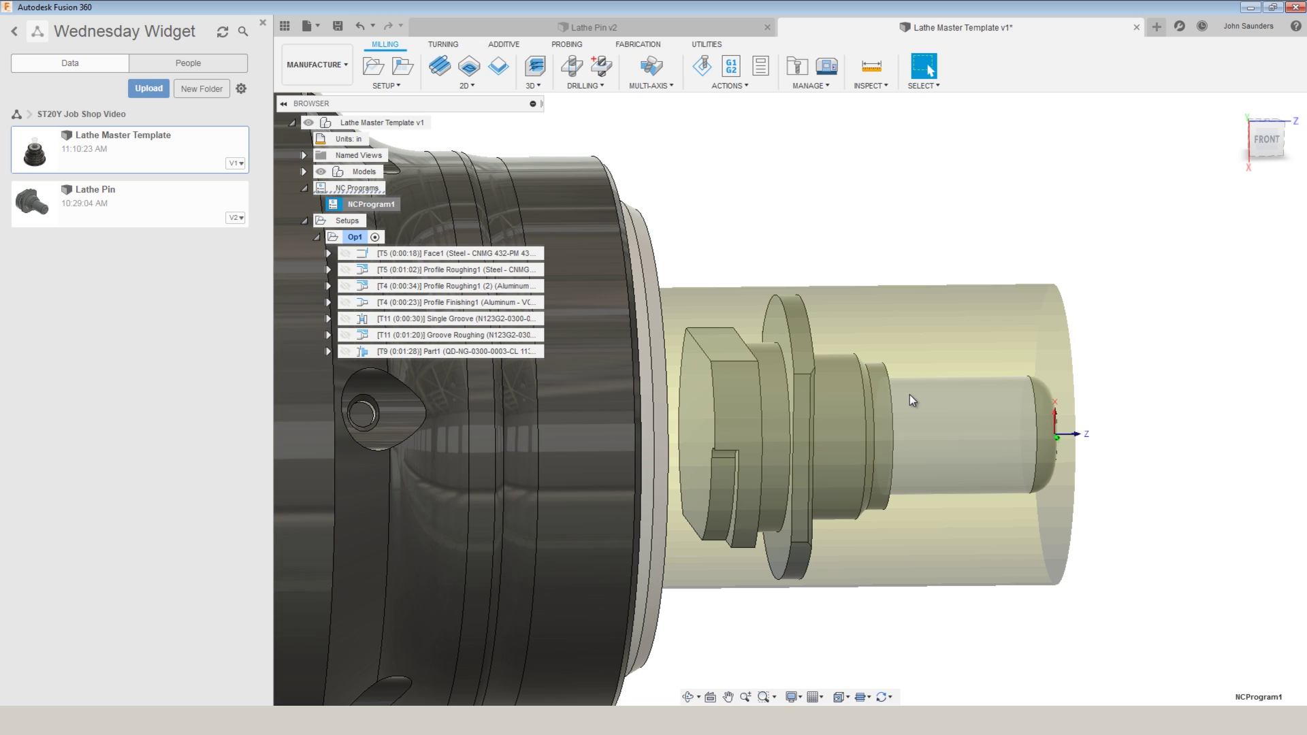
pyautogui.rightClick(394, 207)
pyautogui.press('Escape')
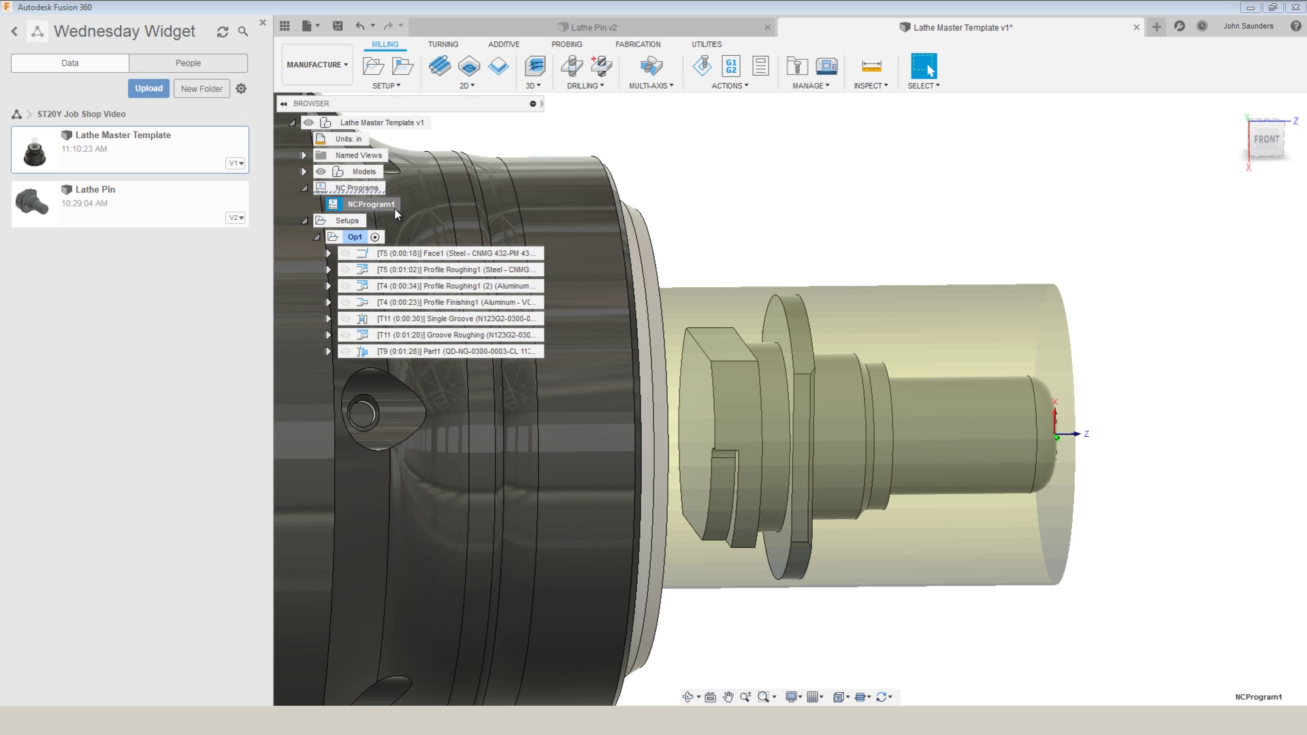
pyautogui.doubleClick(394, 207)
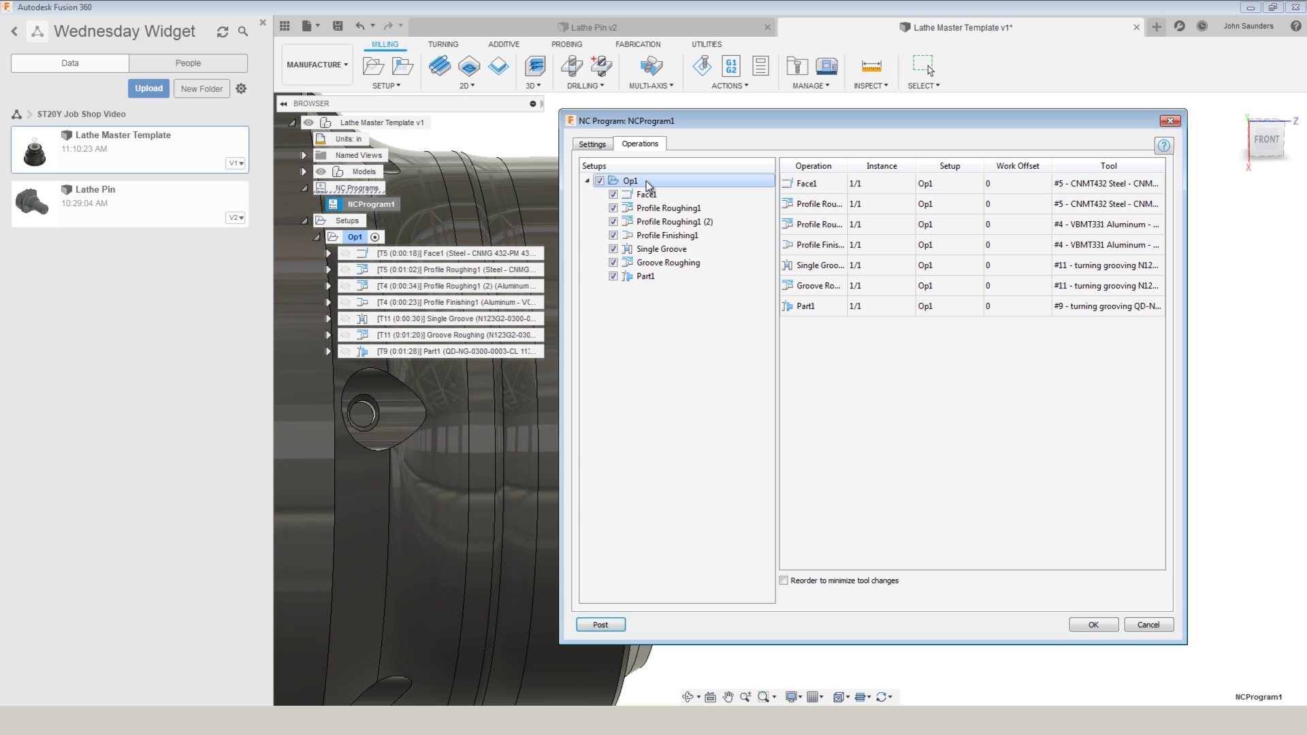
pyautogui.click(592, 144)
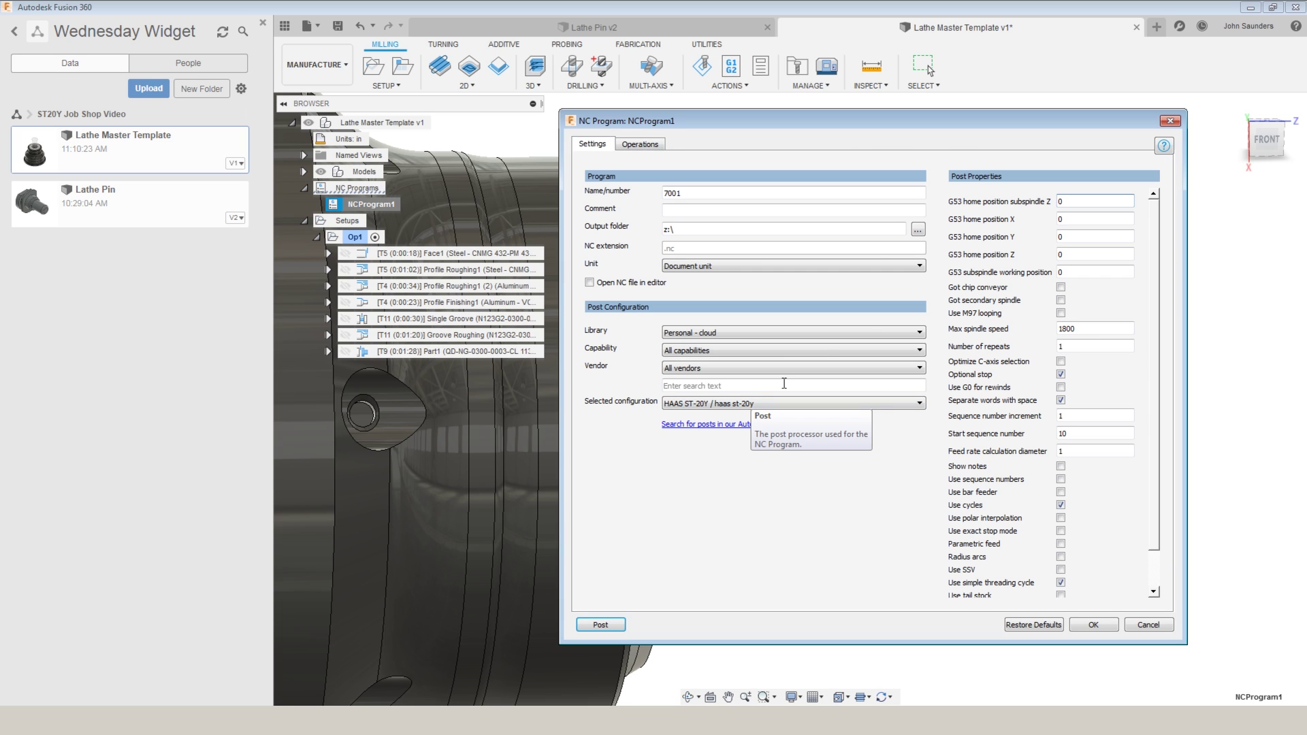
pyautogui.scroll(-1, 1152, 334)
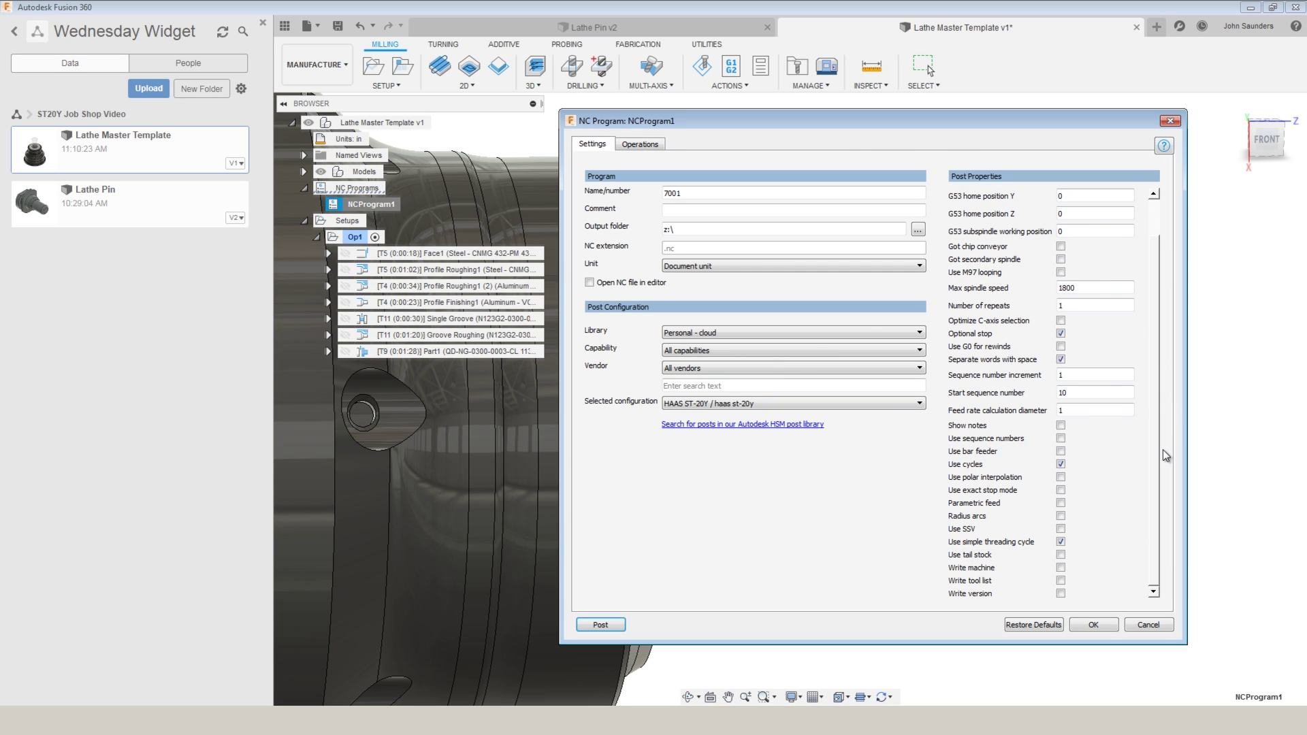
pyautogui.click(1149, 627)
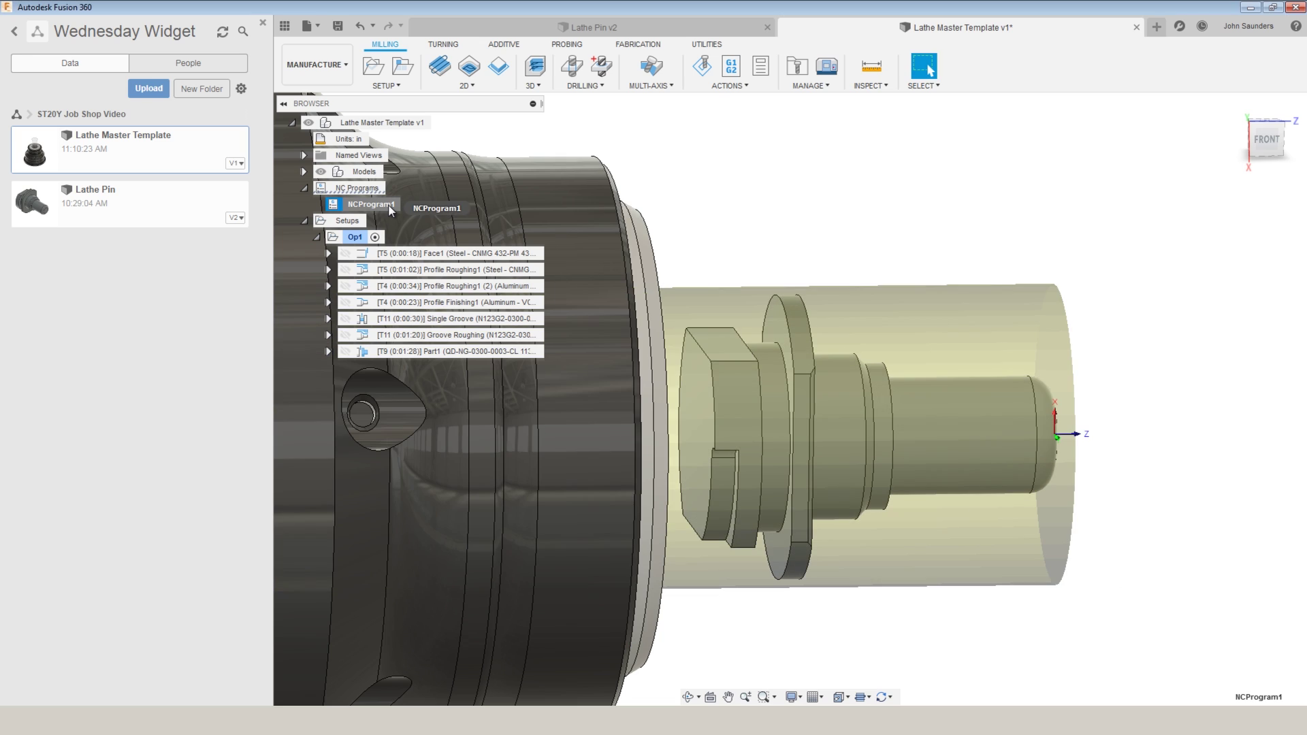
pyautogui.rightClick(391, 208)
pyautogui.click(419, 250)
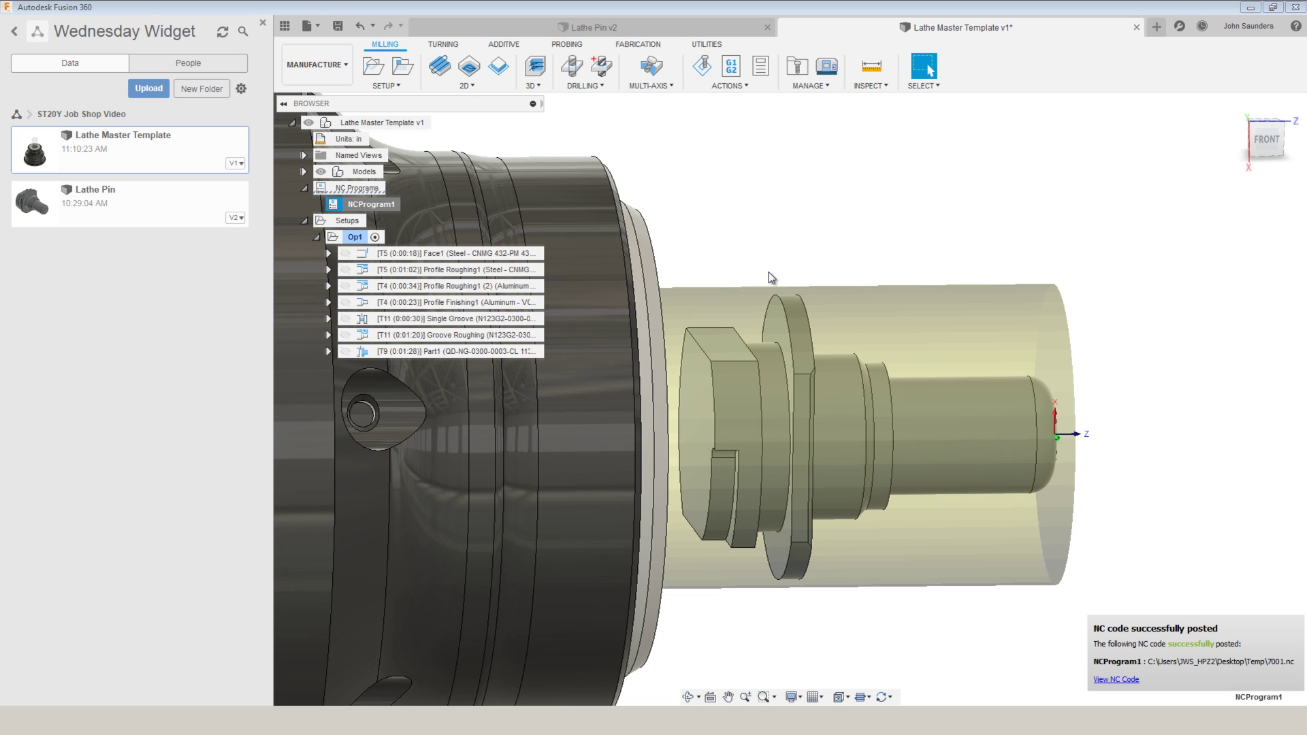
# Post NCProgram1 again and confirm overwriting the existing 7001.nc file.
pyautogui.rightClick(373, 210)
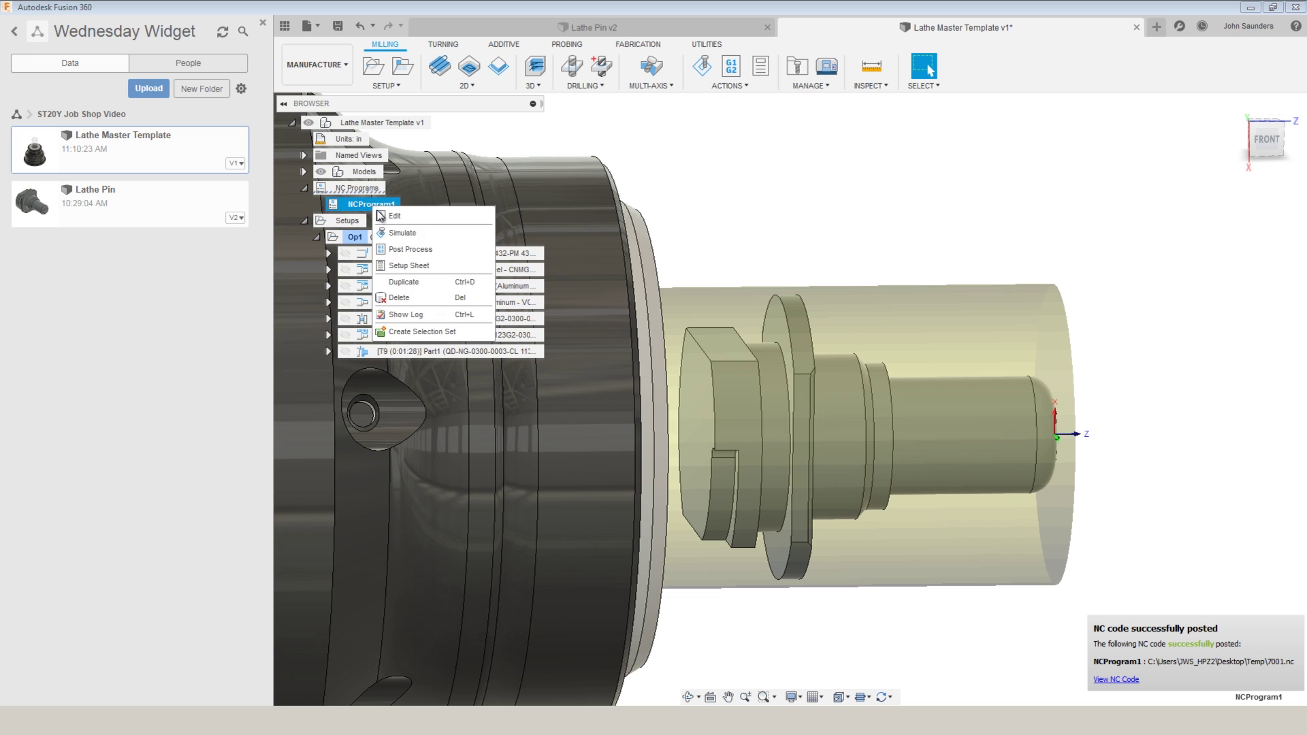
pyautogui.click(408, 252)
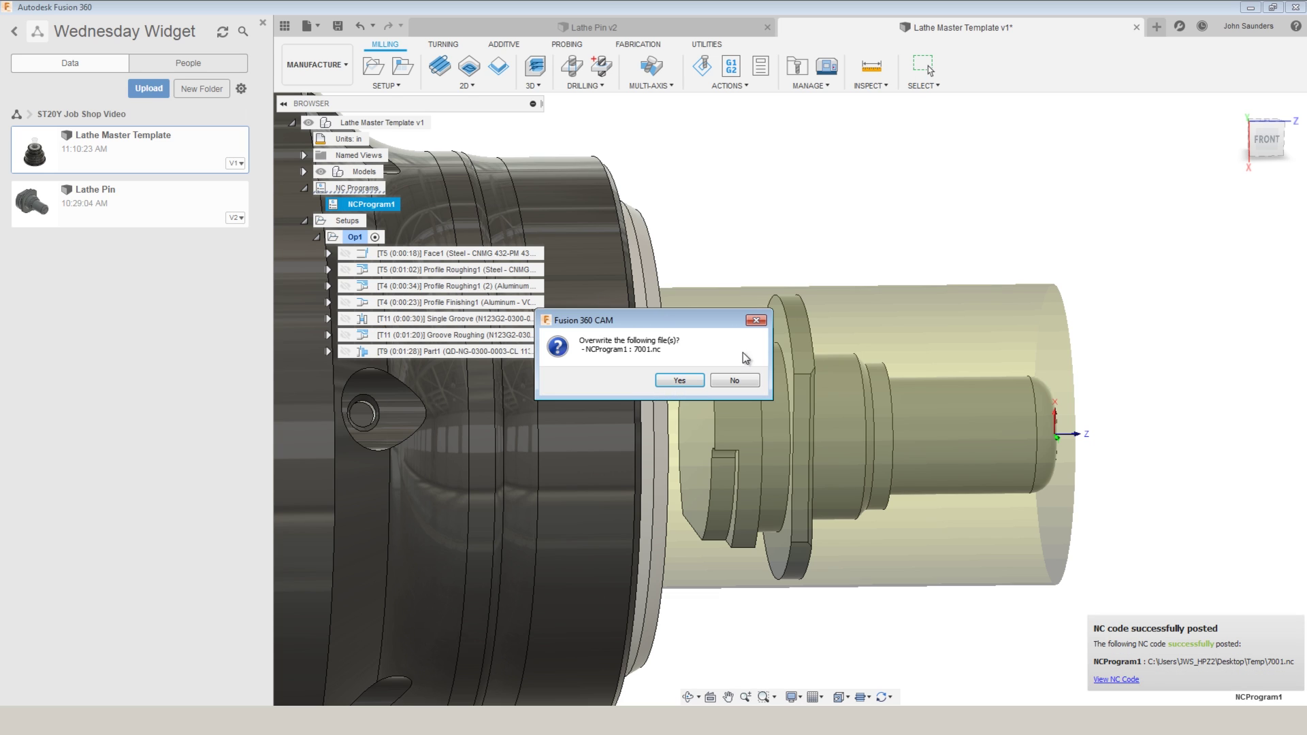
pyautogui.click(686, 380)
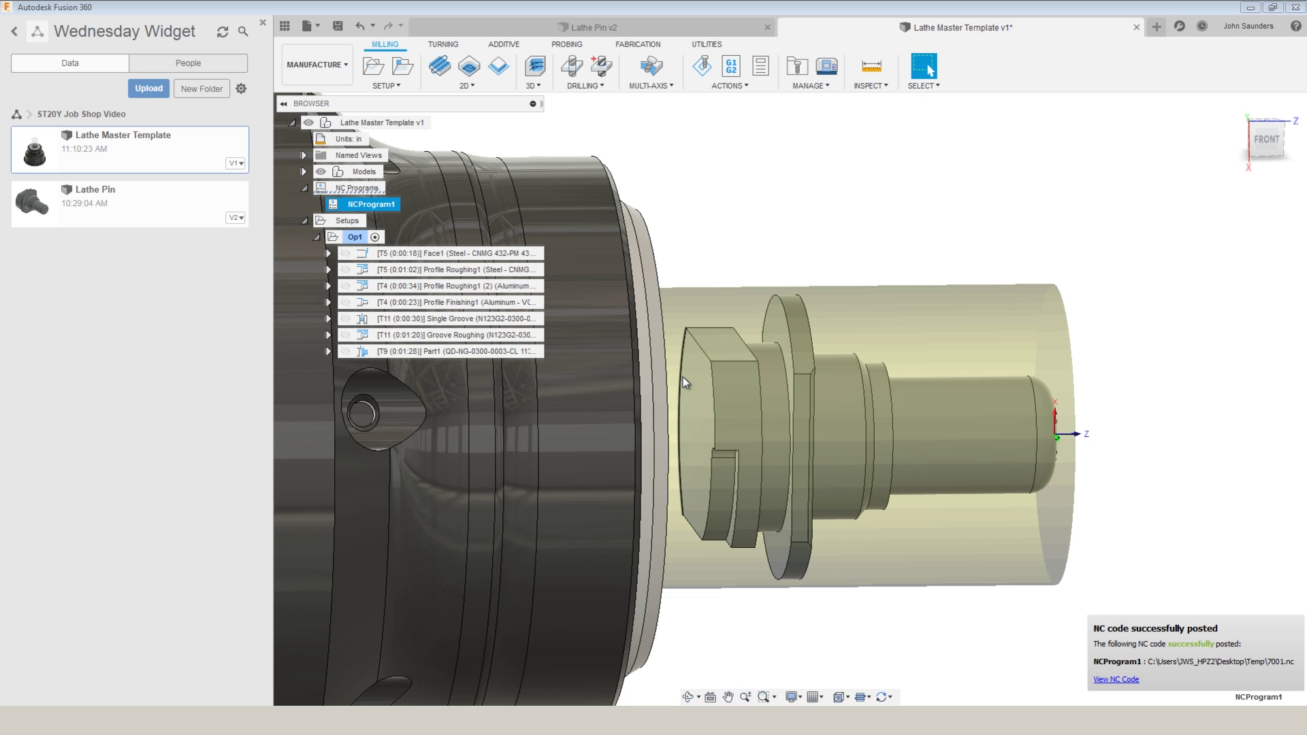